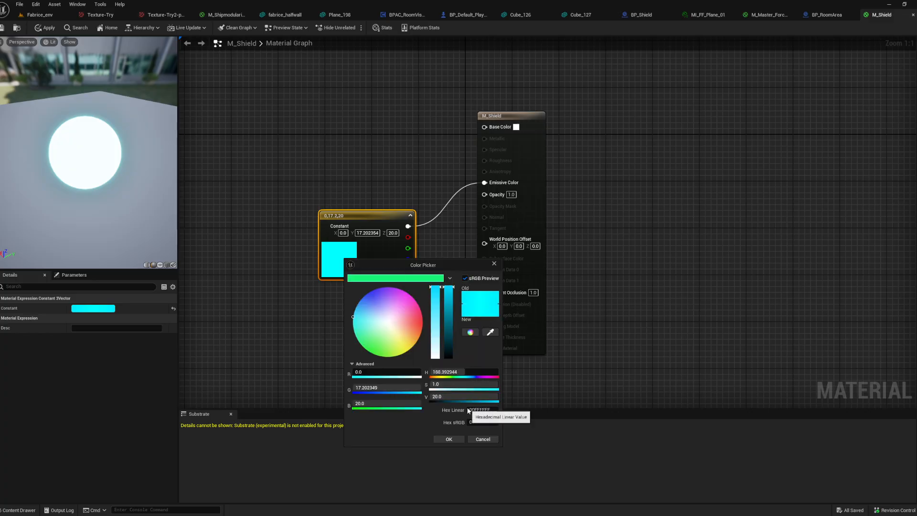
Review the emissive constant's colour in the colour picker and close it unchanged
{"action": "left_click", "coordinate": [494, 263]}
{"action": "mouse_move", "coordinate": [392, 237]}
{"action": "left_mouse_down"}
{"action": "mouse_move", "coordinate": [406, 263]}
{"action": "mouse_move", "coordinate": [383, 248]}
{"action": "mouse_move", "coordinate": [393, 229]}
{"action": "left_mouse_up"}
{"action": "double_click", "coordinate": [375, 213]}
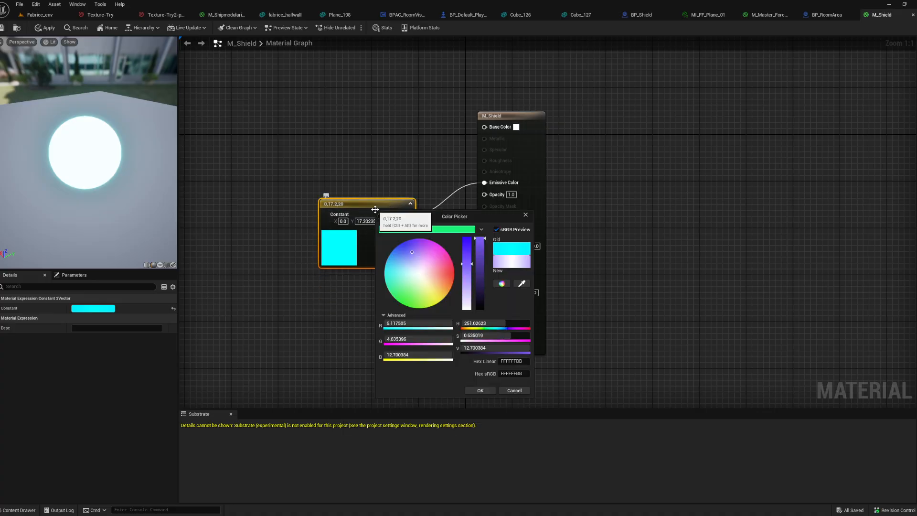
{"action": "left_click", "coordinate": [525, 215]}
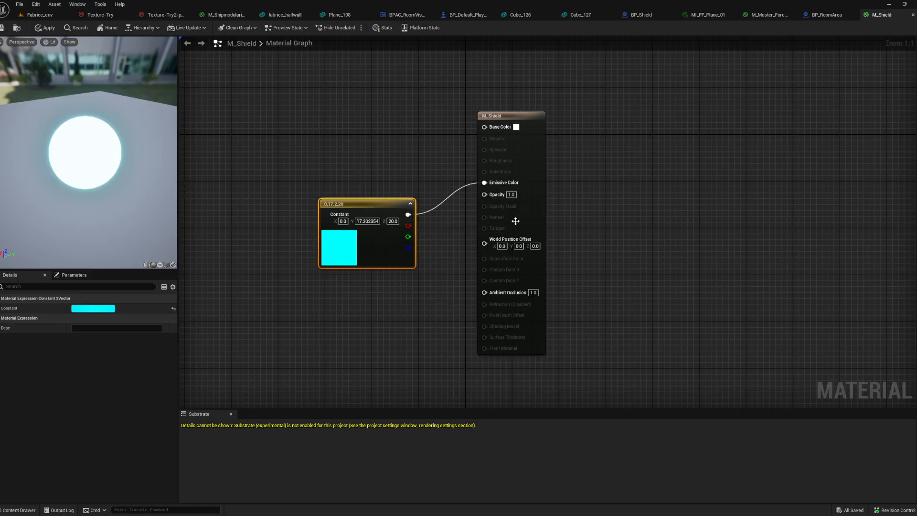
Select the M_Shield output node and set the material's Blend Mode to Translucent
{"action": "left_click", "coordinate": [97, 275]}
{"action": "left_click", "coordinate": [541, 176]}
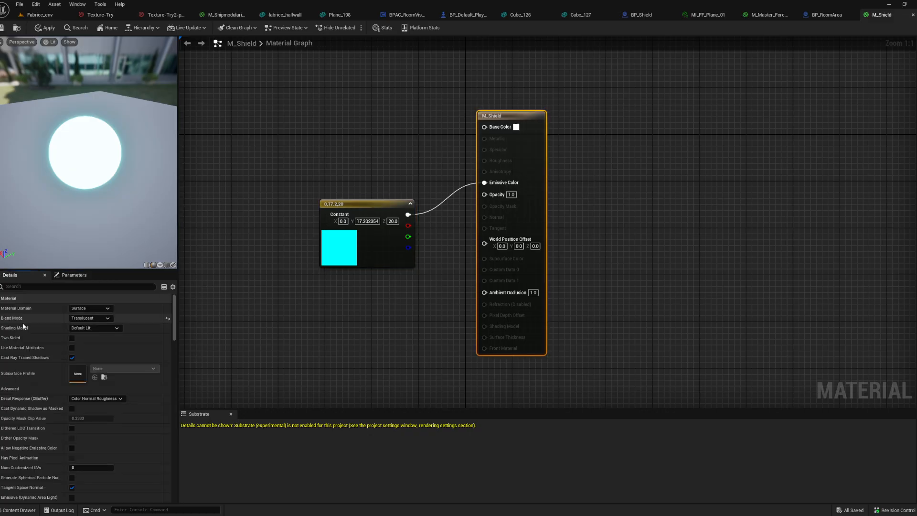
{"action": "left_click", "coordinate": [90, 318]}
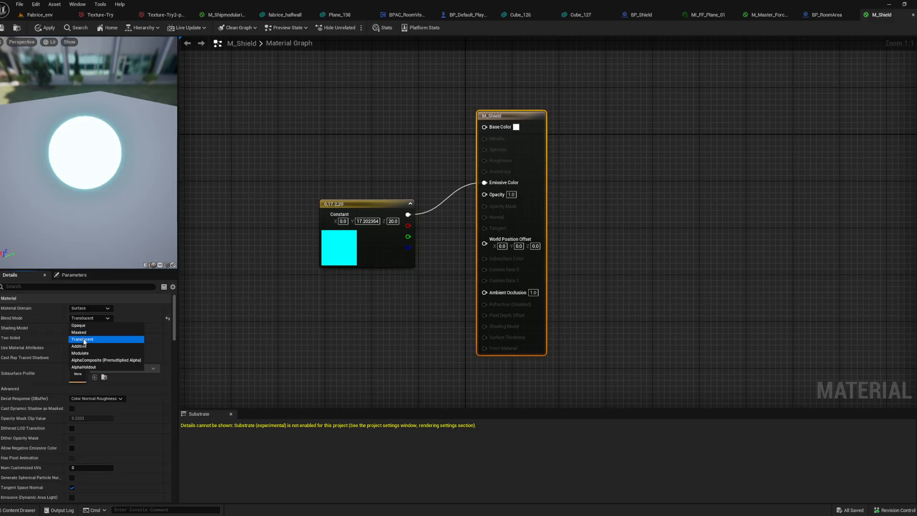
{"action": "left_click", "coordinate": [83, 340]}
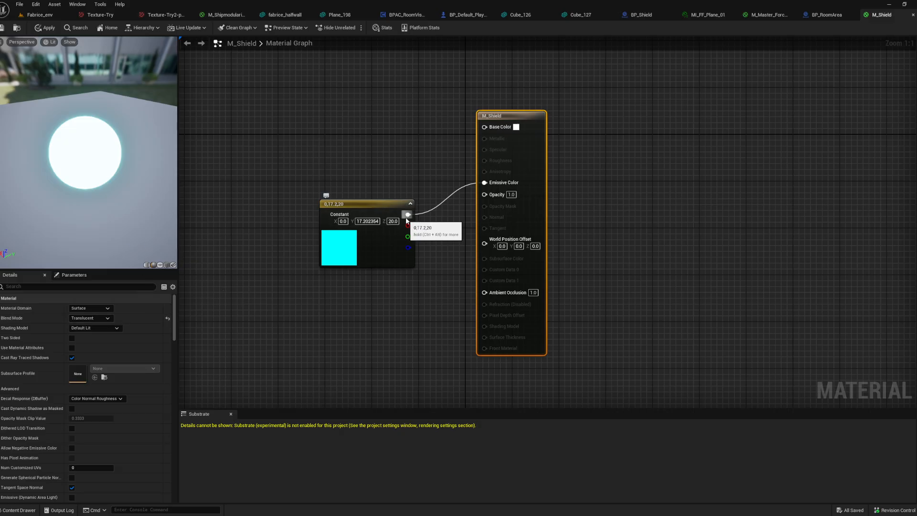
Move the cyan constant node up toward the Emissive Color input and inspect the preview sphere
{"action": "left_click_drag", "start_coordinate": [388, 248], "coordinate": [382, 224]}
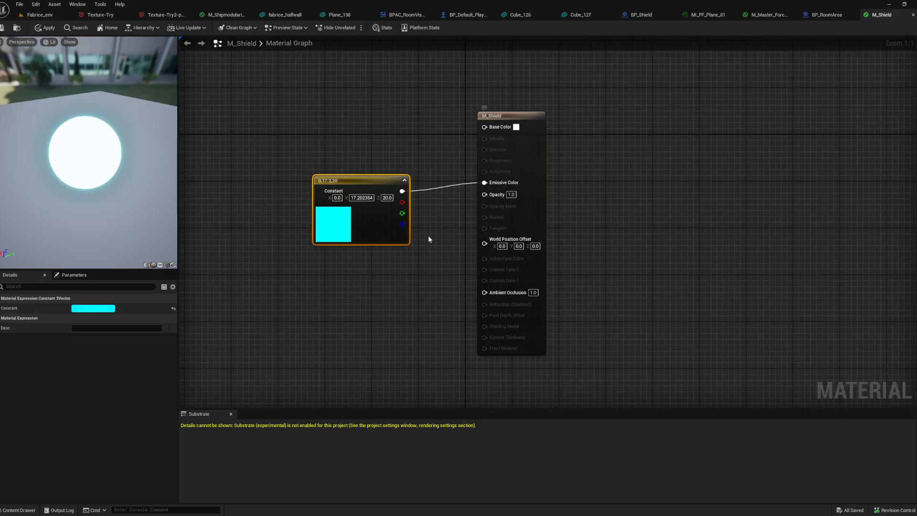
{"action": "right_click_drag", "start_coordinate": [100, 173], "coordinate": [100, 148]}
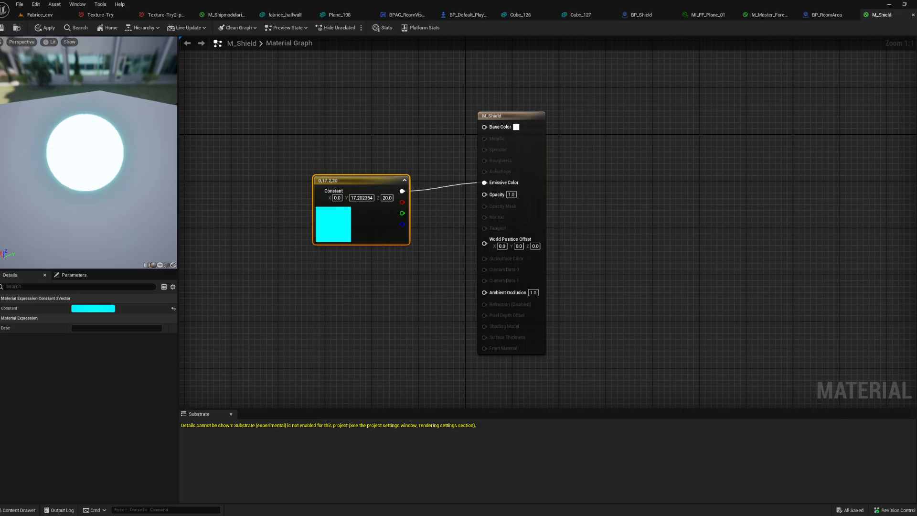
{"action": "left_click_drag", "start_coordinate": [100, 148], "coordinate": [115, 179]}
{"action": "mouse_move", "coordinate": [115, 179]}
{"action": "right_mouse_down"}
{"action": "mouse_move", "coordinate": [115, 210]}
{"action": "mouse_move", "coordinate": [115, 148]}
{"action": "mouse_move", "coordinate": [114, 188]}
{"action": "right_mouse_up"}
{"action": "left_click_drag", "start_coordinate": [115, 189], "coordinate": [109, 175]}
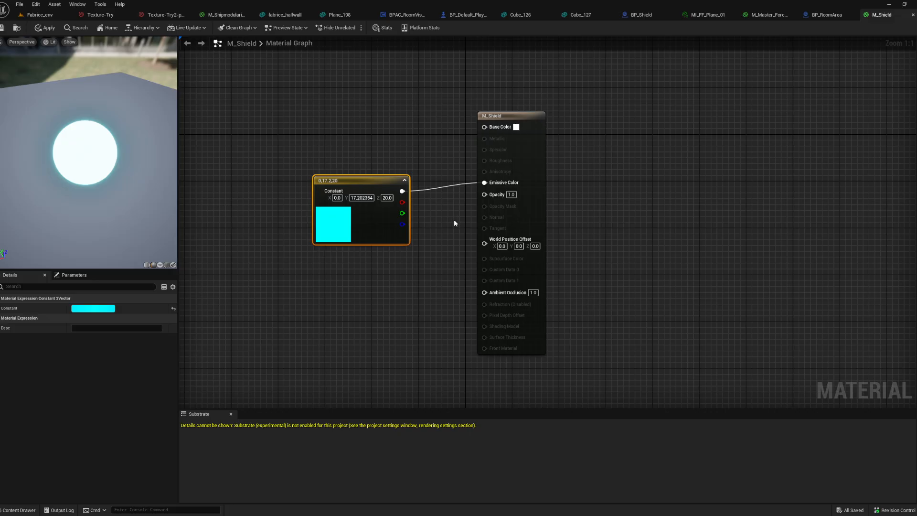
Add a Fresnel node below the cyan constant and connect its output to the material's Opacity input
{"action": "right_click", "coordinate": [356, 302]}
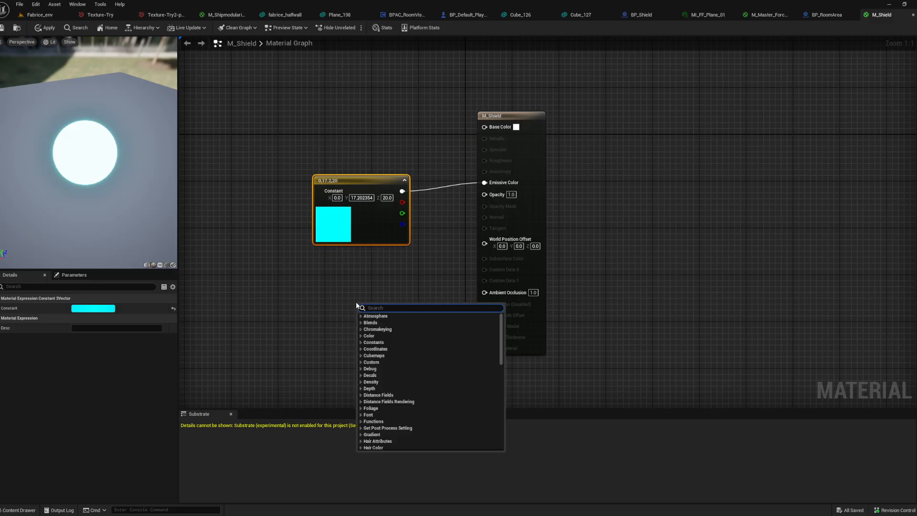
{"action": "type", "text": "fres"}
{"action": "left_click", "coordinate": [371, 349]}
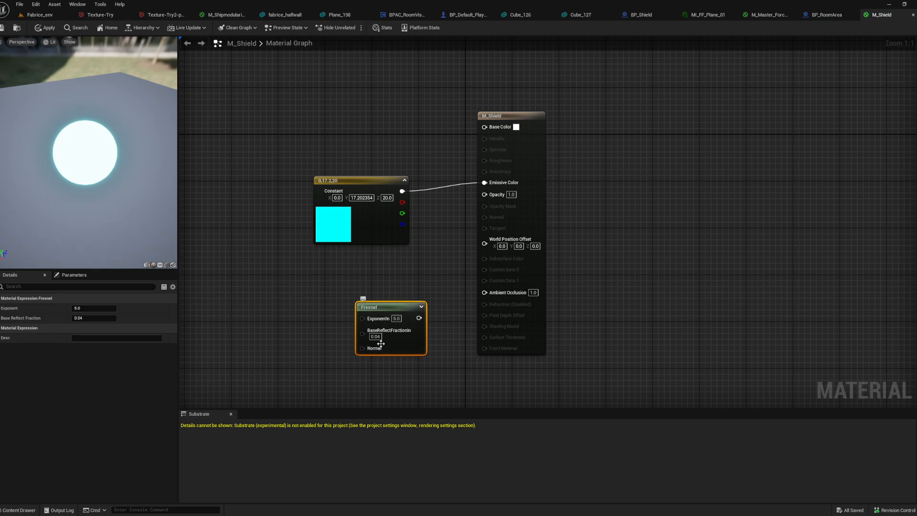
{"action": "left_click_drag", "start_coordinate": [398, 340], "coordinate": [369, 315]}
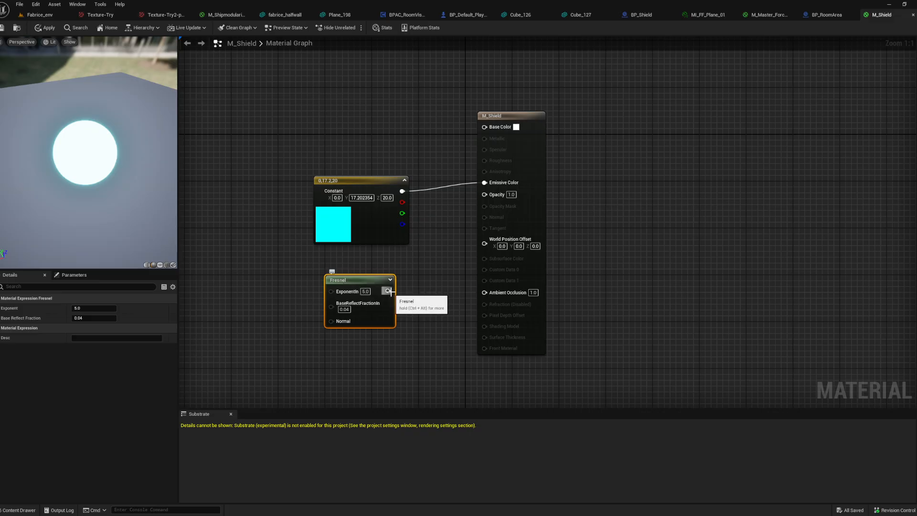
{"action": "left_click_drag", "start_coordinate": [388, 291], "coordinate": [494, 197]}
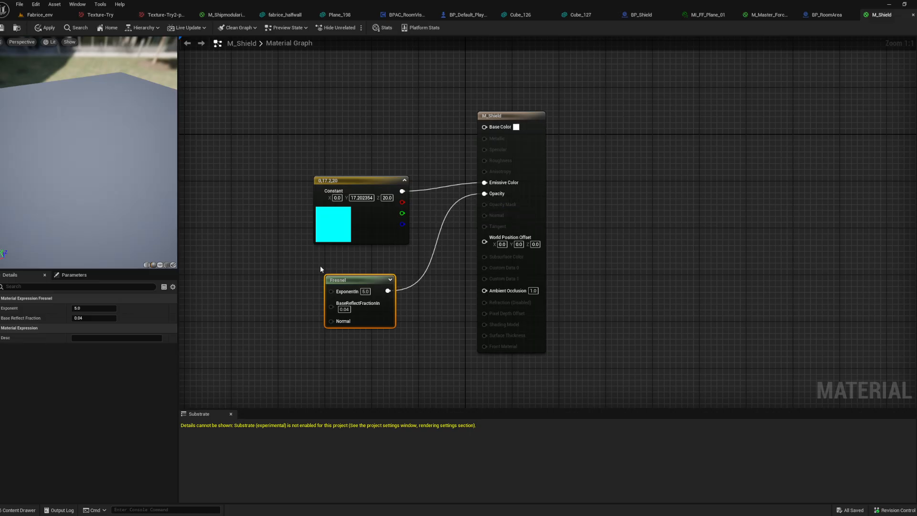
Try Fresnel exponents of 10 and 1 while checking the preview sphere, and return the exponent to 5
{"action": "left_click_drag", "start_coordinate": [91, 182], "coordinate": [91, 144]}
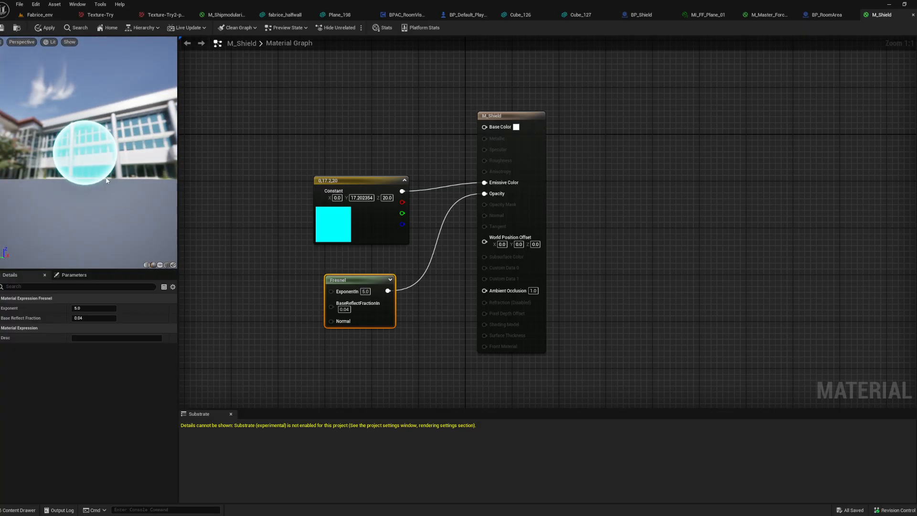
{"action": "mouse_move", "coordinate": [91, 145]}
{"action": "right_mouse_down"}
{"action": "mouse_move", "coordinate": [92, 114]}
{"action": "mouse_move", "coordinate": [92, 136]}
{"action": "right_mouse_up"}
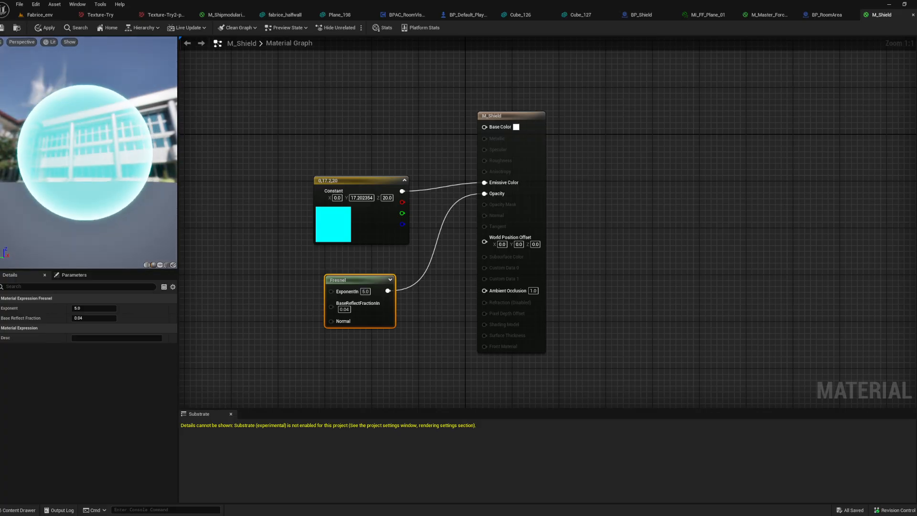
{"action": "mouse_move", "coordinate": [116, 174]}
{"action": "left_mouse_down"}
{"action": "mouse_move", "coordinate": [139, 174]}
{"action": "mouse_move", "coordinate": [113, 175]}
{"action": "left_mouse_up"}
{"action": "right_click_drag", "start_coordinate": [113, 175], "coordinate": [114, 194]}
{"action": "left_click_drag", "start_coordinate": [114, 177], "coordinate": [115, 179]}
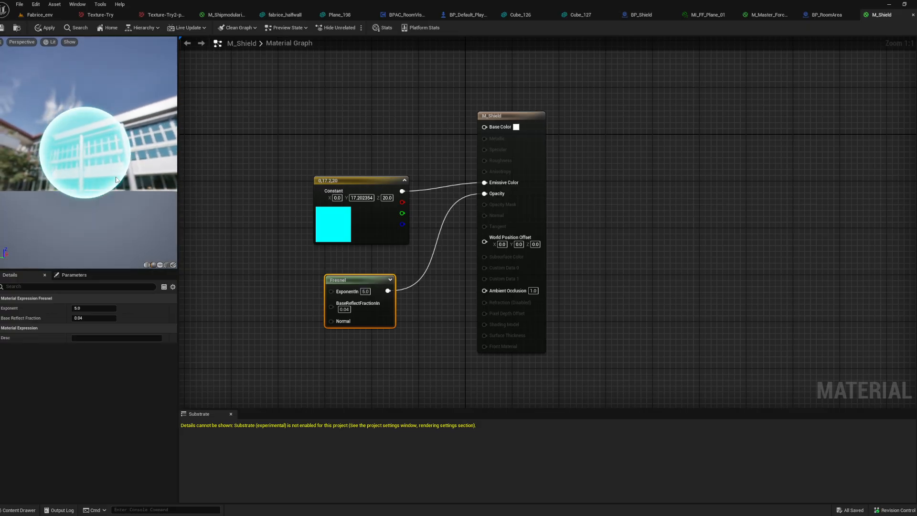
{"action": "left_click", "coordinate": [365, 291]}
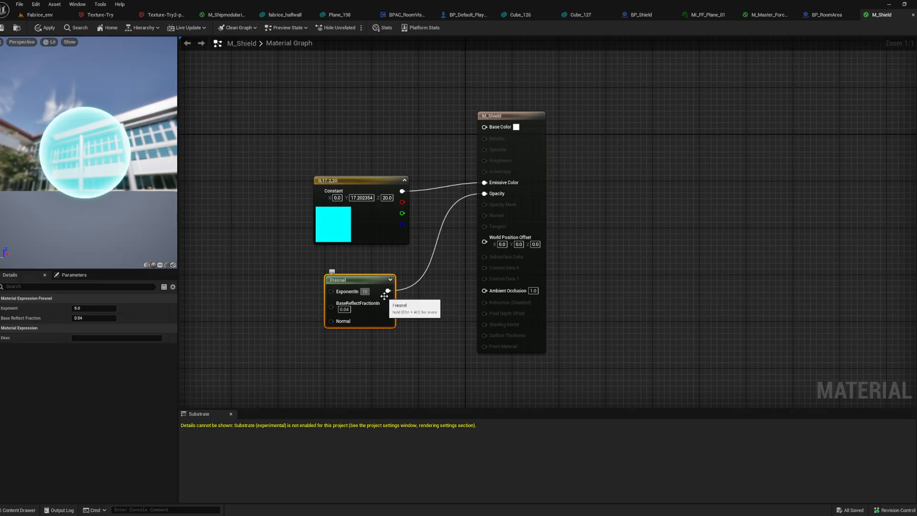
{"action": "type", "text": "10"}
{"action": "key", "text": "Return"}
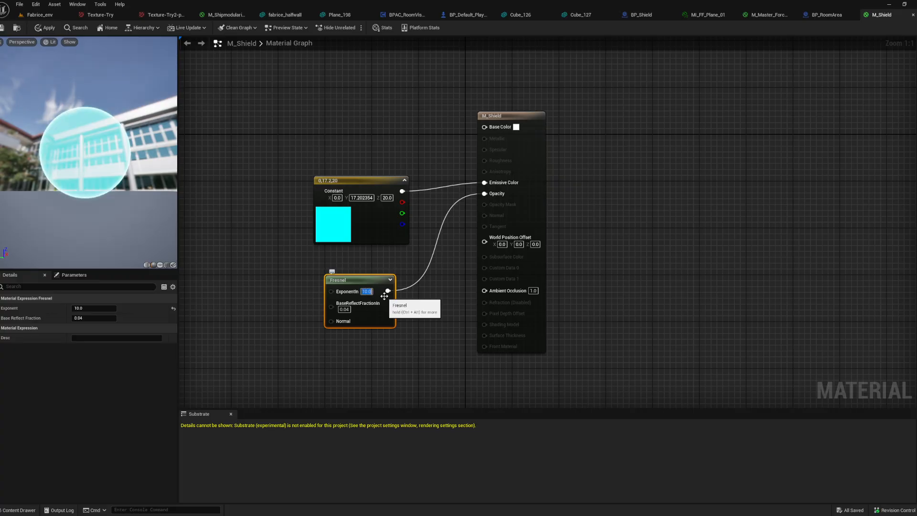
{"action": "type", "text": "1"}
{"action": "key", "text": "Return"}
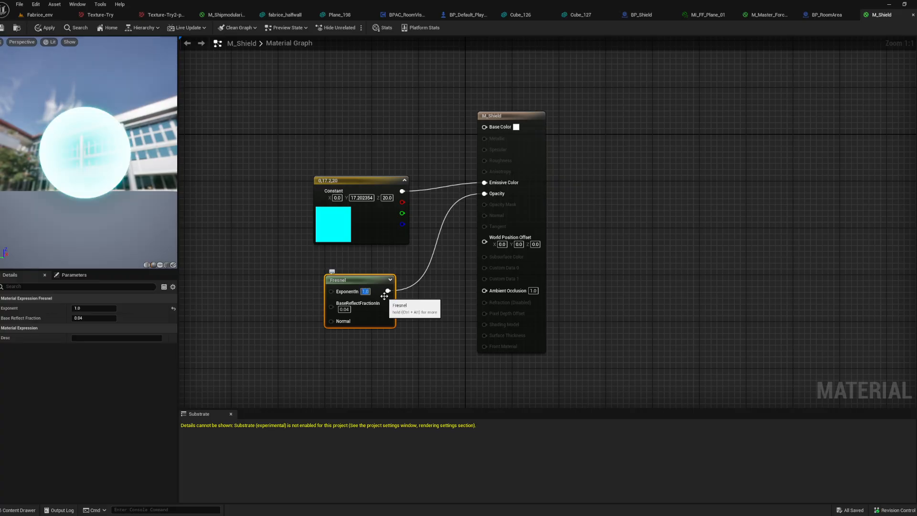
{"action": "key", "text": "Return"}
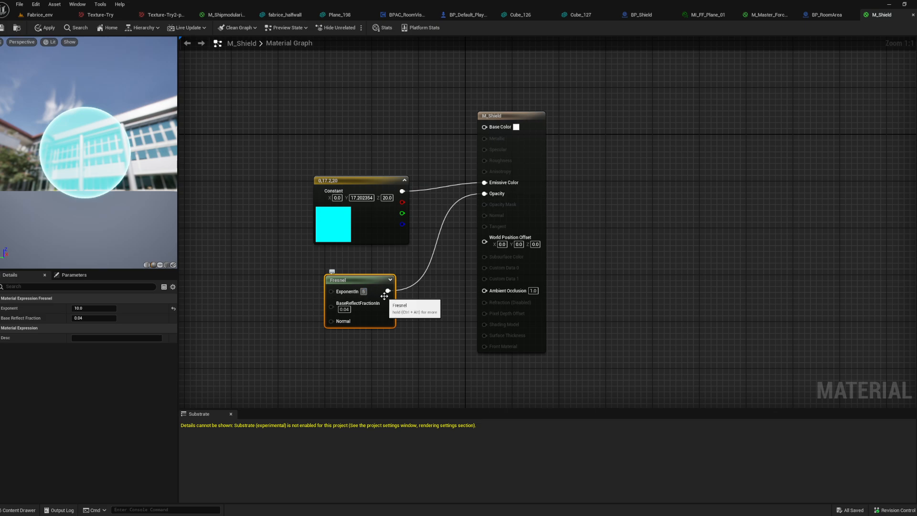
{"action": "key", "text": "Return"}
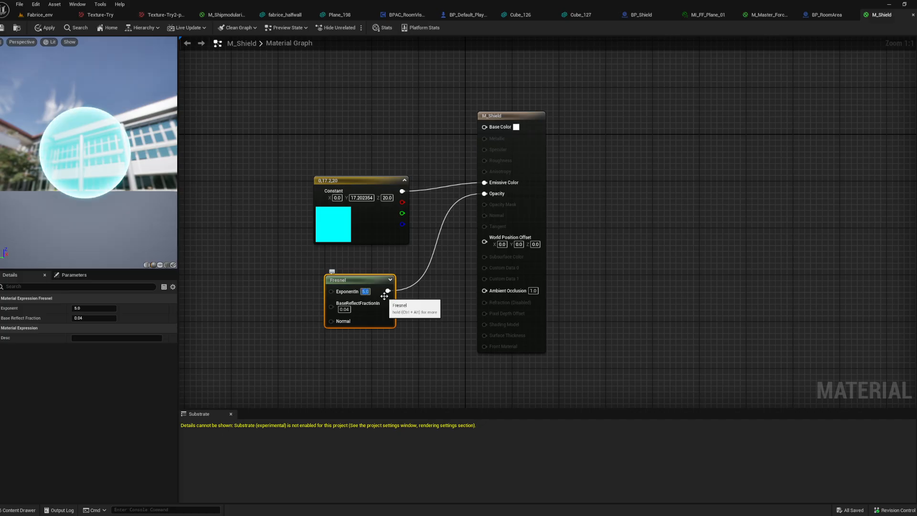
Try a Base Reflect Fraction of 0.01 on the Fresnel node and settle on 0
{"action": "left_click", "coordinate": [343, 310]}
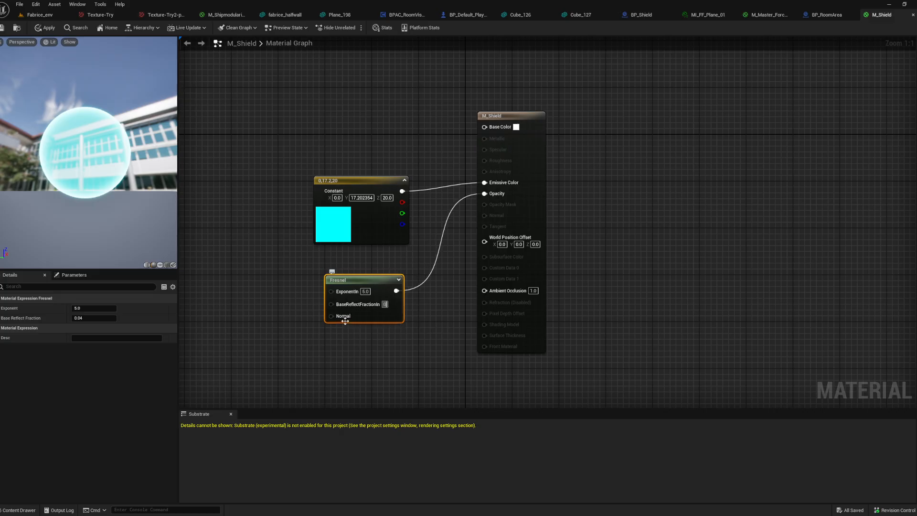
{"action": "type", "text": "0.01"}
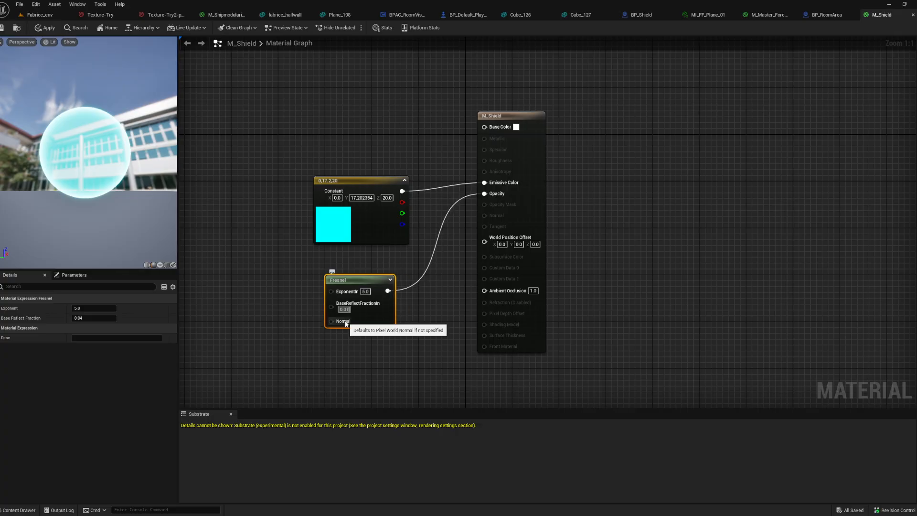
{"action": "key", "text": "Return"}
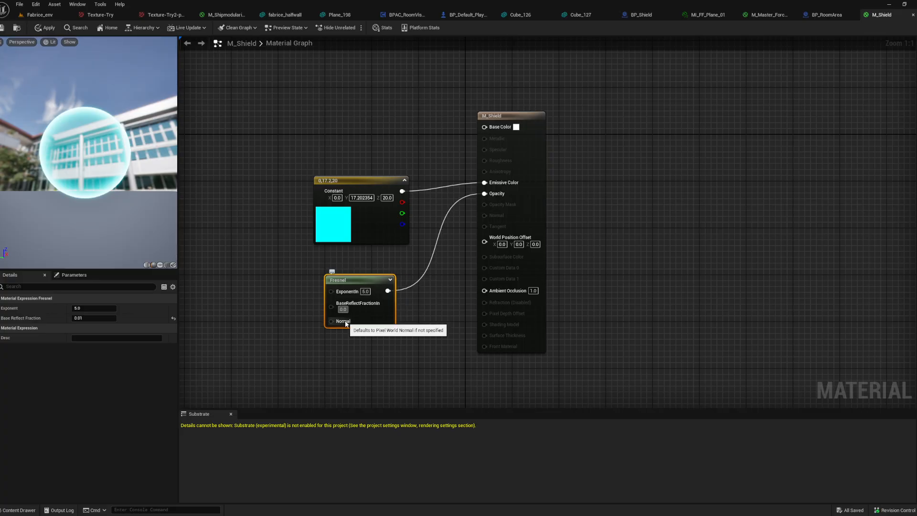
{"action": "type", "text": "0"}
{"action": "key", "text": "Return"}
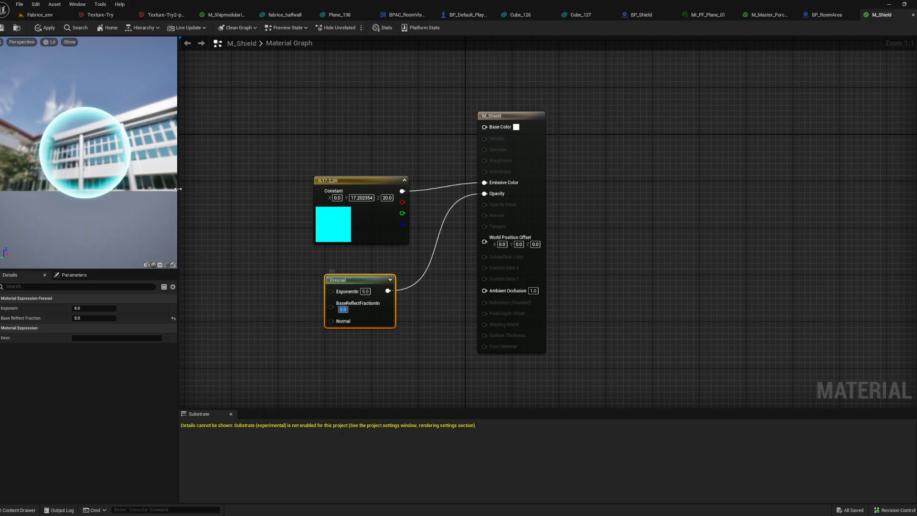
Inspect the shield preview, move the Fresnel node closer beneath the cyan constant, and apply the material changes
{"action": "left_click_drag", "start_coordinate": [93, 171], "coordinate": [120, 178]}
{"action": "mouse_move", "coordinate": [92, 171]}
{"action": "right_mouse_down"}
{"action": "mouse_move", "coordinate": [84, 153]}
{"action": "mouse_move", "coordinate": [93, 210]}
{"action": "mouse_move", "coordinate": [87, 164]}
{"action": "right_mouse_up"}
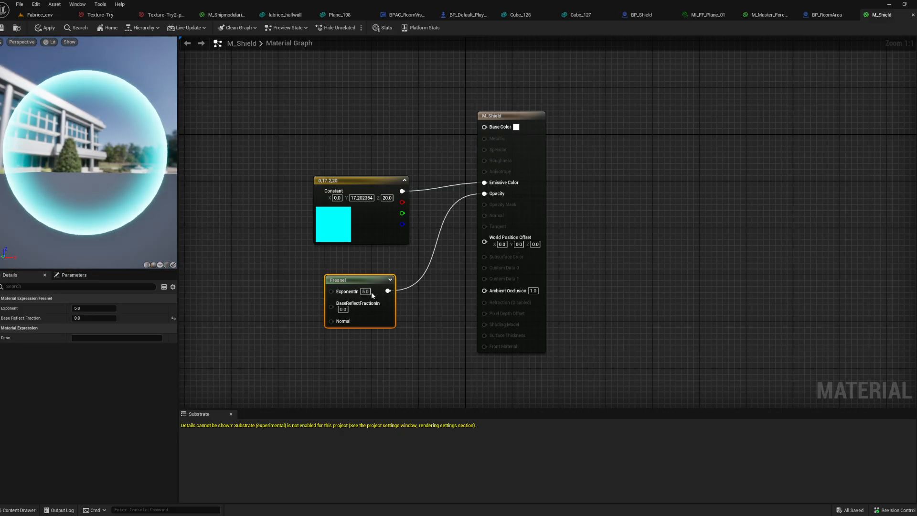
{"action": "left_click", "coordinate": [367, 292]}
{"action": "left_click", "coordinate": [365, 266]}
{"action": "left_click_drag", "start_coordinate": [127, 184], "coordinate": [171, 189]}
{"action": "right_click_drag", "start_coordinate": [126, 184], "coordinate": [124, 210]}
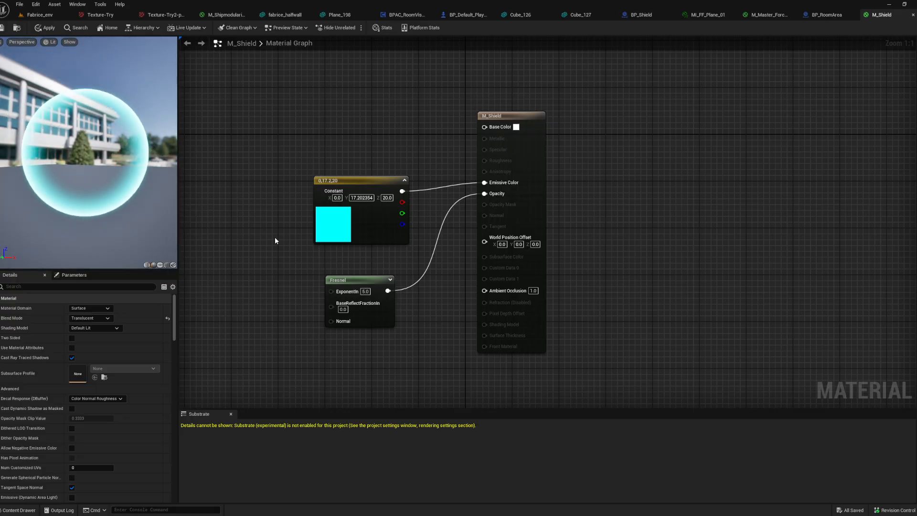
{"action": "left_click_drag", "start_coordinate": [361, 285], "coordinate": [377, 269]}
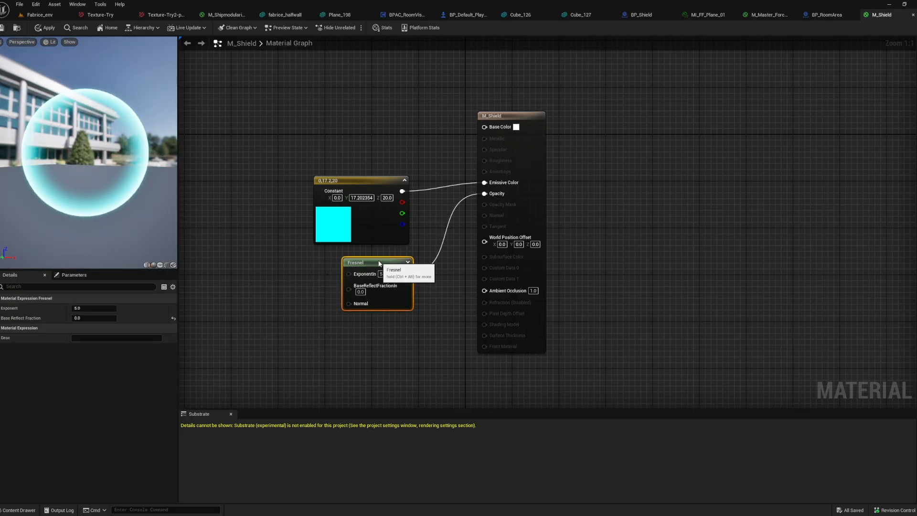
{"action": "left_click", "coordinate": [44, 28]}
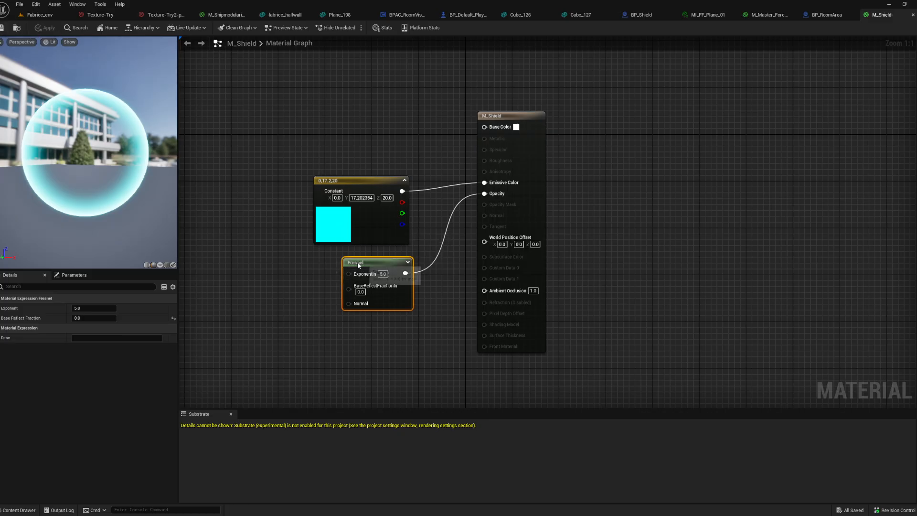
Move the Fresnel node to the left of the cyan constant node
{"action": "left_click_drag", "start_coordinate": [353, 268], "coordinate": [230, 262]}
{"action": "right_click", "coordinate": [351, 289]}
{"action": "left_click", "coordinate": [335, 298]}
In MI_FF_Plane_01, reset the T_Basic texture to its default T_Noise_03 and locate that texture in the Content Browser
{"action": "key", "text": "ctrl+space"}
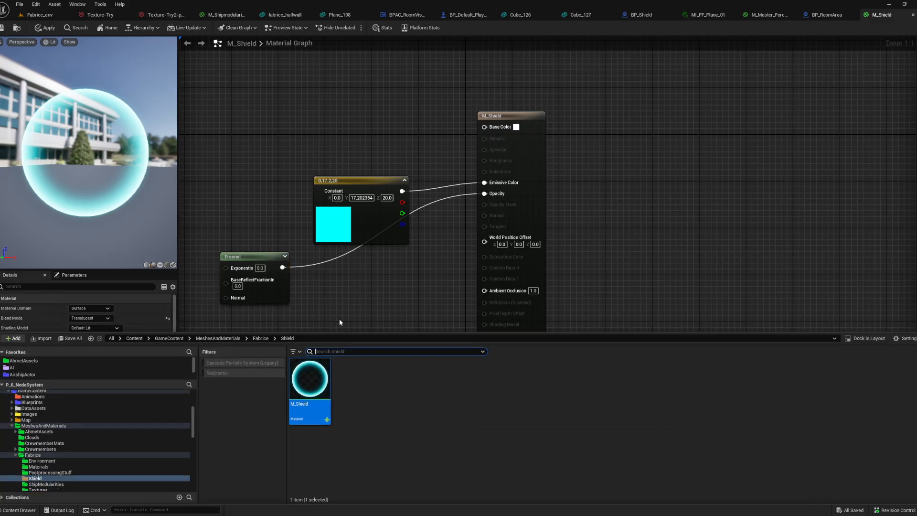
{"action": "scroll", "coordinate": [56, 426], "scroll_direction": "down", "scroll_amount": 10}
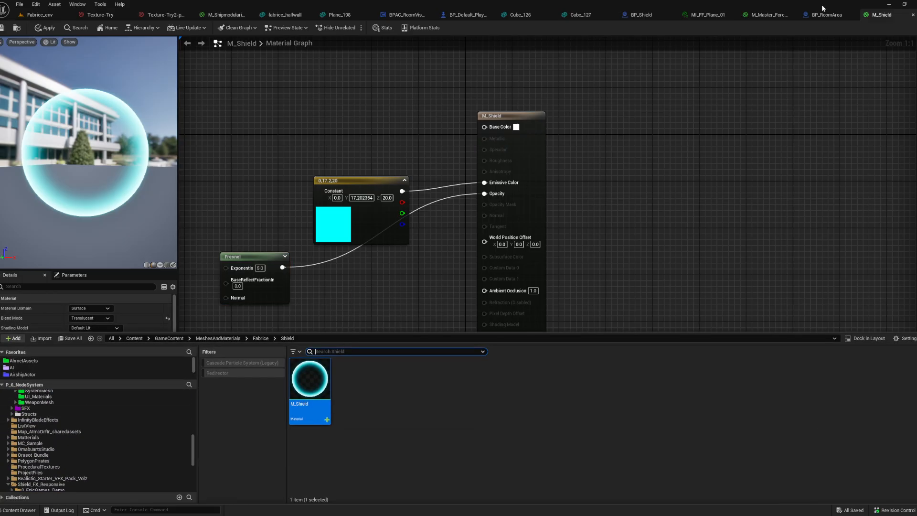
{"action": "left_click", "coordinate": [773, 15]}
{"action": "left_click", "coordinate": [708, 15]}
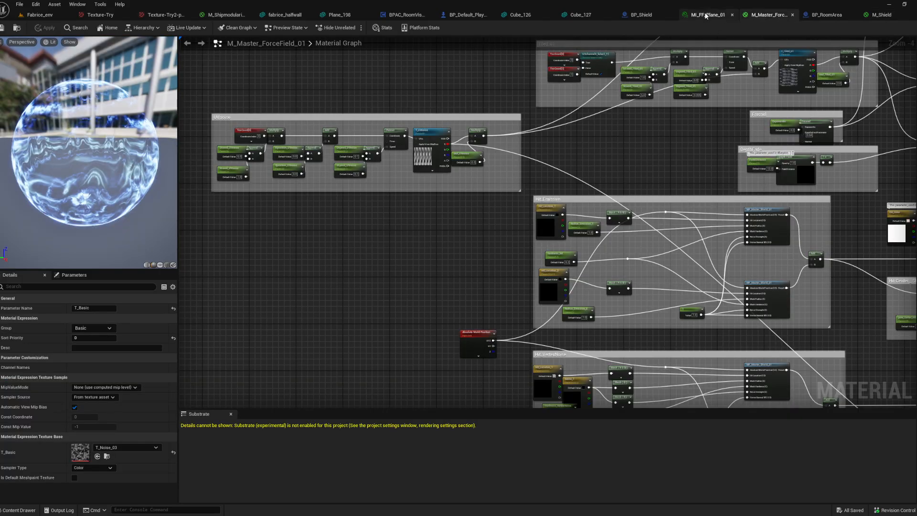
{"action": "scroll", "coordinate": [767, 125], "scroll_direction": "up", "scroll_amount": 5}
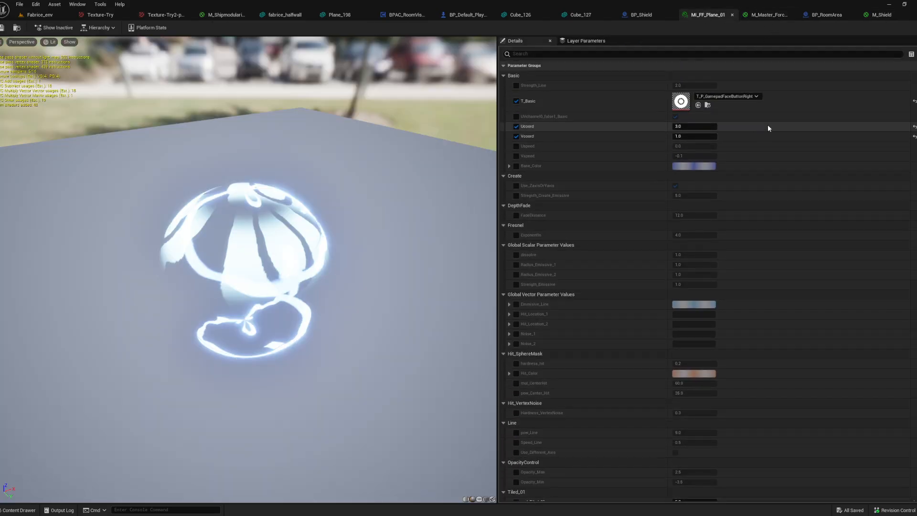
{"action": "left_click", "coordinate": [915, 102]}
{"action": "left_click", "coordinate": [708, 105]}
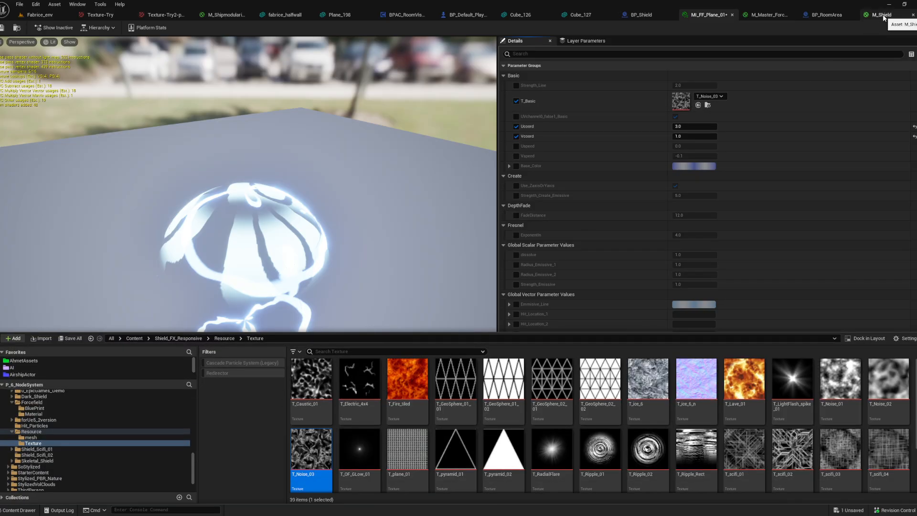
Add T_Noise_03 to the M_Shield graph as a Texture Sample and reposition the Fresnel node between it and the cyan constant
{"action": "left_click", "coordinate": [879, 15]}
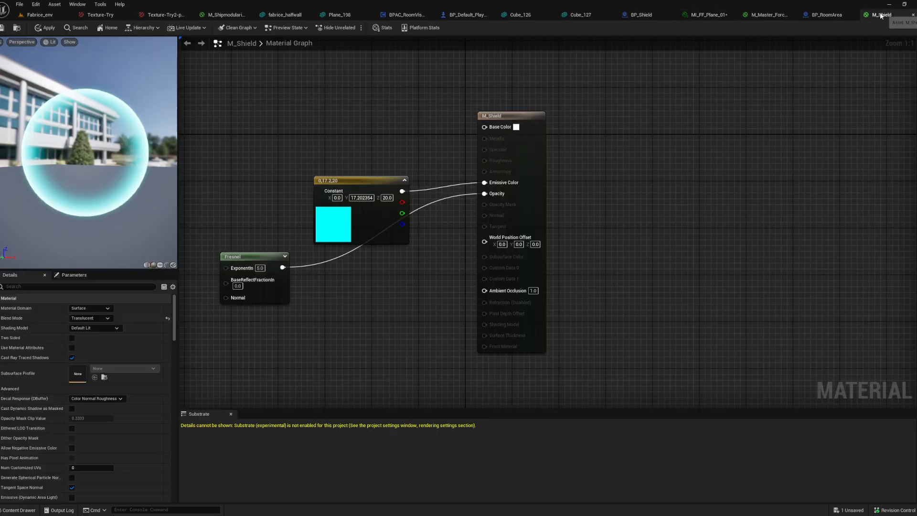
{"action": "key", "text": "ctrl+space"}
{"action": "left_click_drag", "start_coordinate": [311, 447], "coordinate": [405, 225]}
{"action": "left_click_drag", "start_coordinate": [310, 163], "coordinate": [433, 163]}
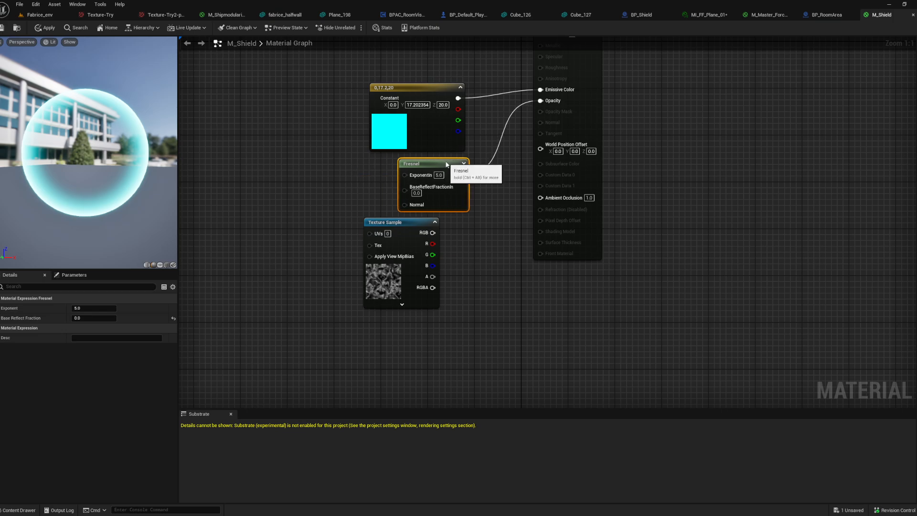
Align the Texture Sample node beneath the Fresnel node, and apply and save the material
{"action": "left_click_drag", "start_coordinate": [413, 221], "coordinate": [437, 227]}
{"action": "right_click_drag", "start_coordinate": [504, 221], "coordinate": [396, 283]}
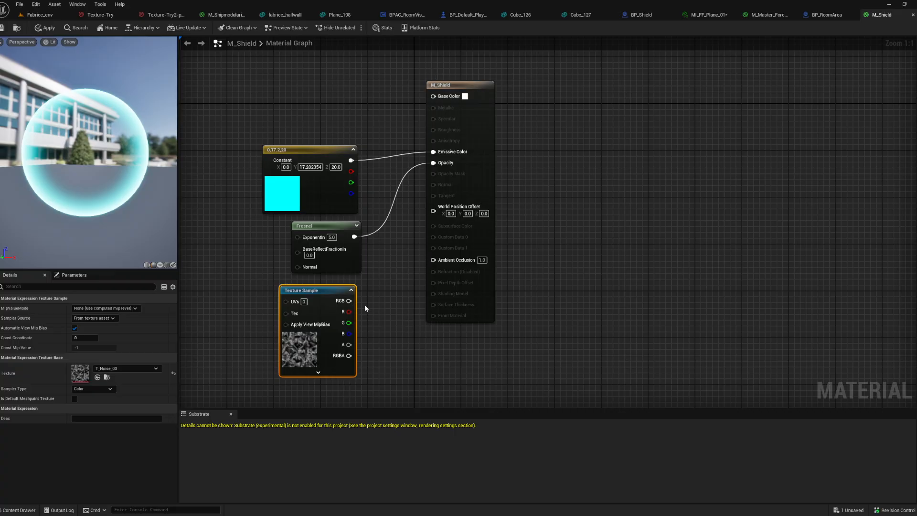
{"action": "left_click", "coordinate": [46, 27]}
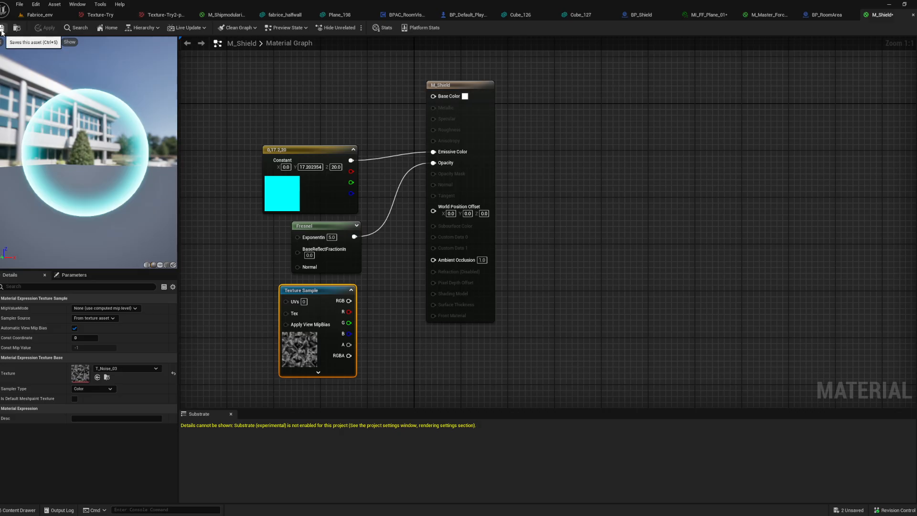
Move the Fresnel node under the cyan constant and add a Multiply node with the Fresnel output as its A input
{"action": "left_click_drag", "start_coordinate": [350, 161], "coordinate": [378, 166]}
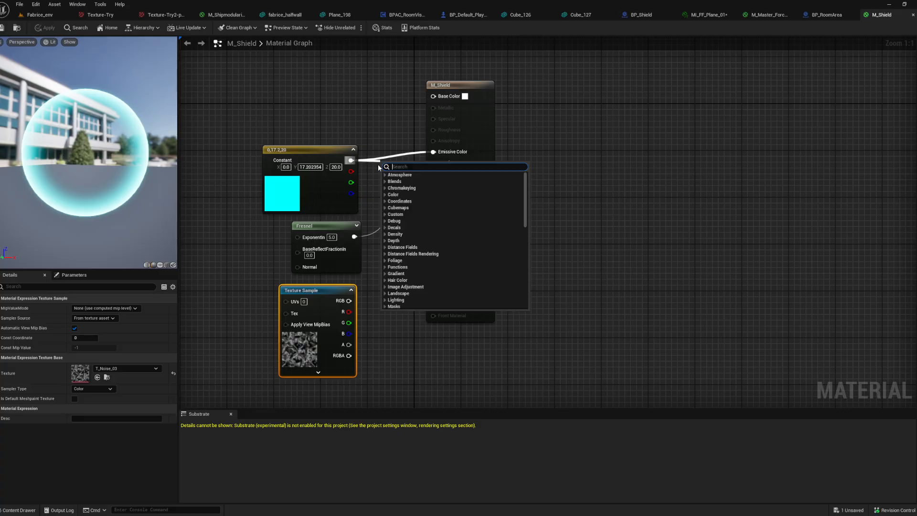
{"action": "left_click", "coordinate": [366, 210]}
{"action": "left_click_drag", "start_coordinate": [342, 226], "coordinate": [358, 239]}
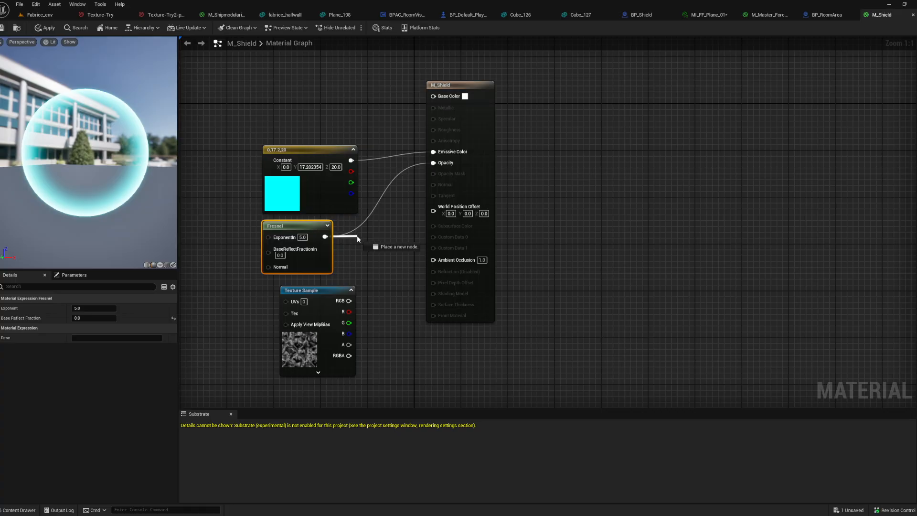
{"action": "left_click_drag", "start_coordinate": [357, 239], "coordinate": [357, 239]}
{"action": "type", "text": "mult"}
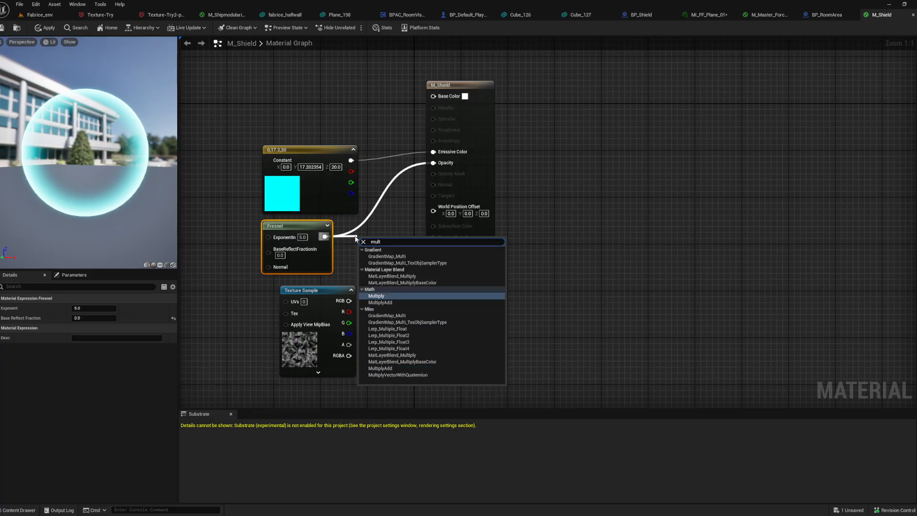
{"action": "key", "text": "Return"}
Connect the texture's RGB output to Multiply B and the Multiply result to Opacity, and inspect the shield preview
{"action": "mouse_move", "coordinate": [349, 301]}
{"action": "left_mouse_down"}
{"action": "mouse_move", "coordinate": [362, 260]}
{"action": "mouse_move", "coordinate": [320, 290]}
{"action": "left_mouse_up"}
{"action": "mouse_move", "coordinate": [384, 251]}
{"action": "left_mouse_down"}
{"action": "mouse_move", "coordinate": [392, 203]}
{"action": "mouse_move", "coordinate": [433, 163]}
{"action": "left_mouse_up"}
{"action": "left_click_drag", "start_coordinate": [125, 186], "coordinate": [128, 167]}
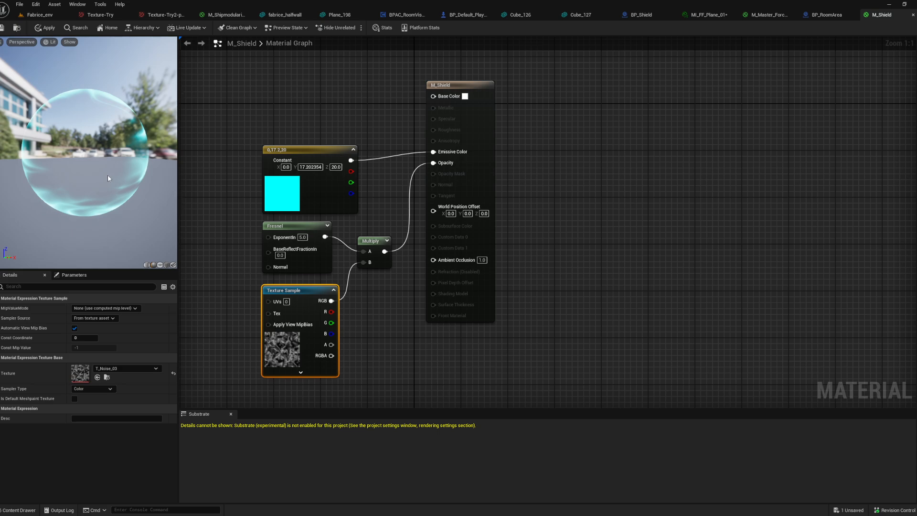
{"action": "left_click_drag", "start_coordinate": [52, 188], "coordinate": [96, 194]}
{"action": "left_click_drag", "start_coordinate": [372, 241], "coordinate": [375, 232]}
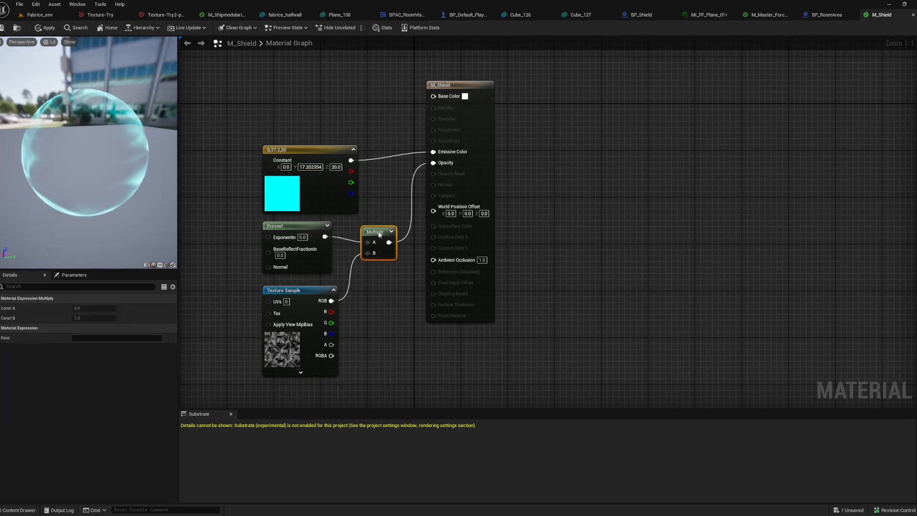
Add a Panner node beside the Texture Sample and connect its output to the sample's UVs
{"action": "right_click", "coordinate": [382, 288]}
{"action": "type", "text": "panner"}
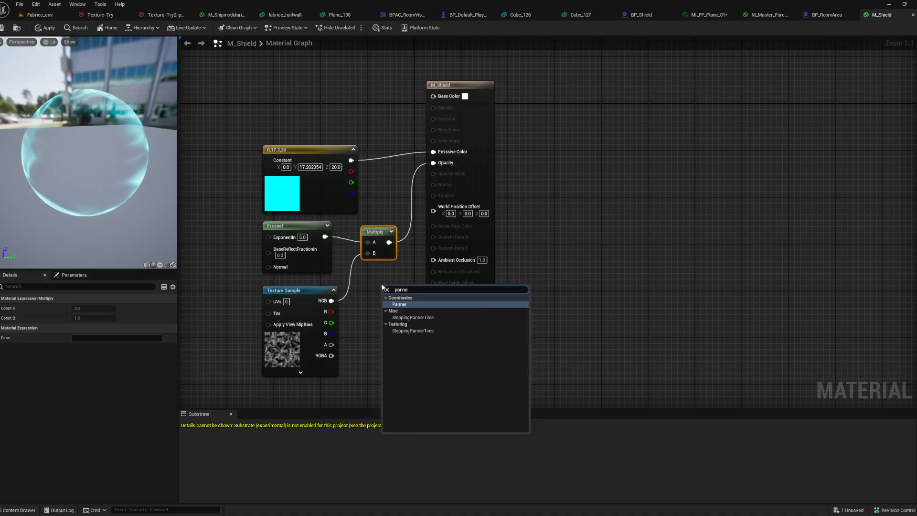
{"action": "key", "text": "Return"}
{"action": "right_click_drag", "start_coordinate": [391, 314], "coordinate": [410, 236]}
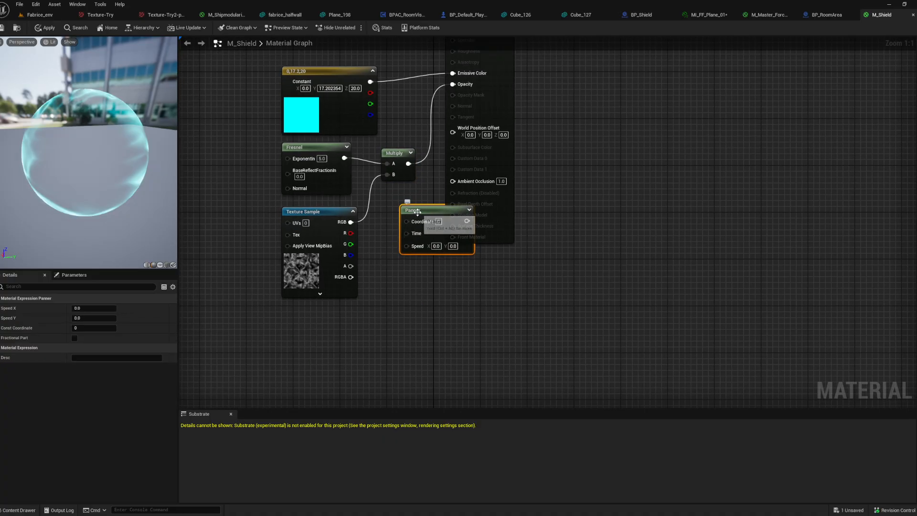
{"action": "left_click_drag", "start_coordinate": [412, 213], "coordinate": [204, 226]}
{"action": "right_click_drag", "start_coordinate": [279, 205], "coordinate": [387, 199]}
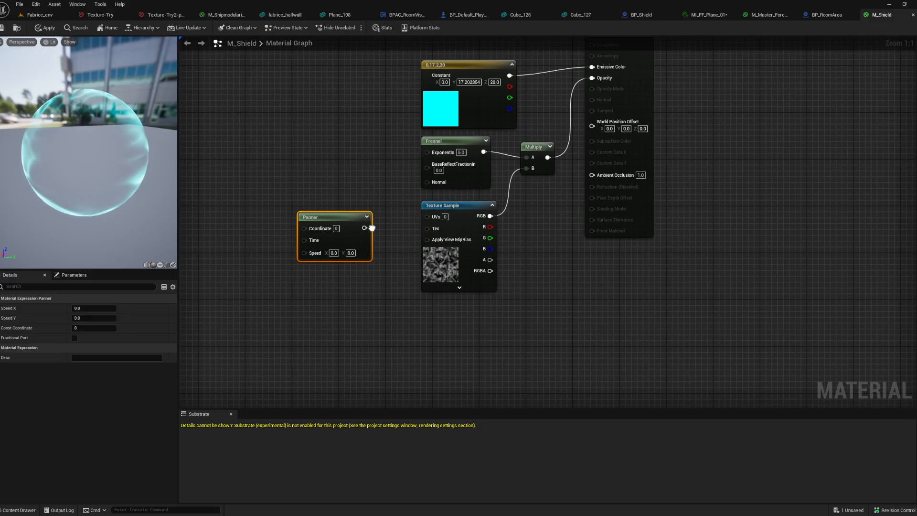
{"action": "left_click_drag", "start_coordinate": [368, 228], "coordinate": [444, 218]}
{"action": "left_click_drag", "start_coordinate": [348, 220], "coordinate": [377, 209]}
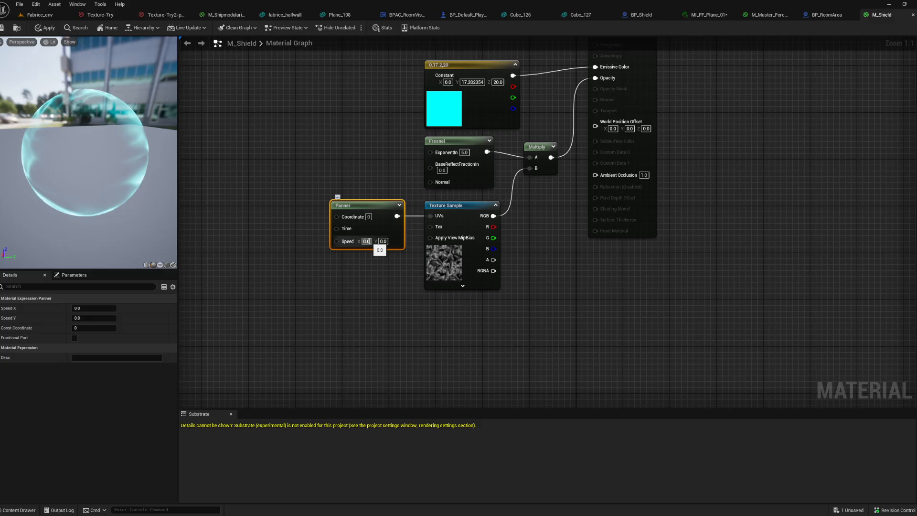
Set the Panner's Speed X to 0.1 and examine the noise on the preview sphere from above
{"action": "right_click_drag", "start_coordinate": [335, 232], "coordinate": [452, 238]}
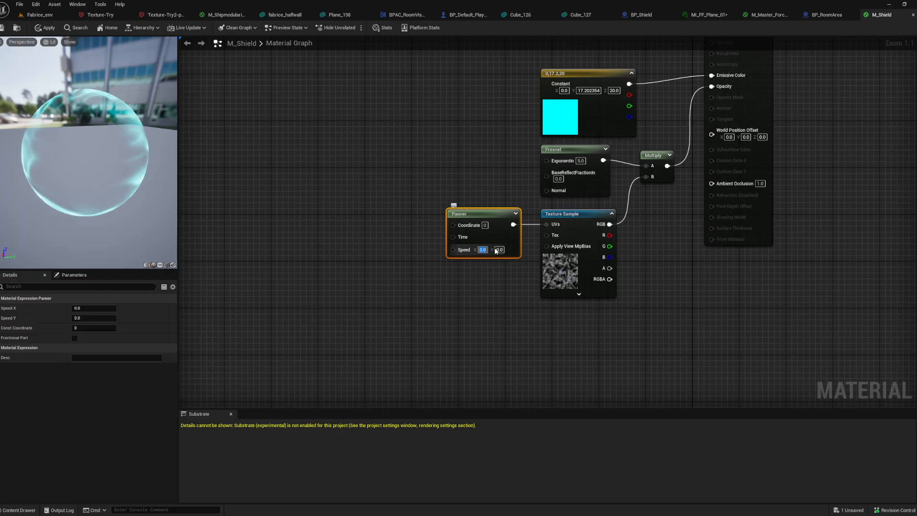
{"action": "key", "text": "Return"}
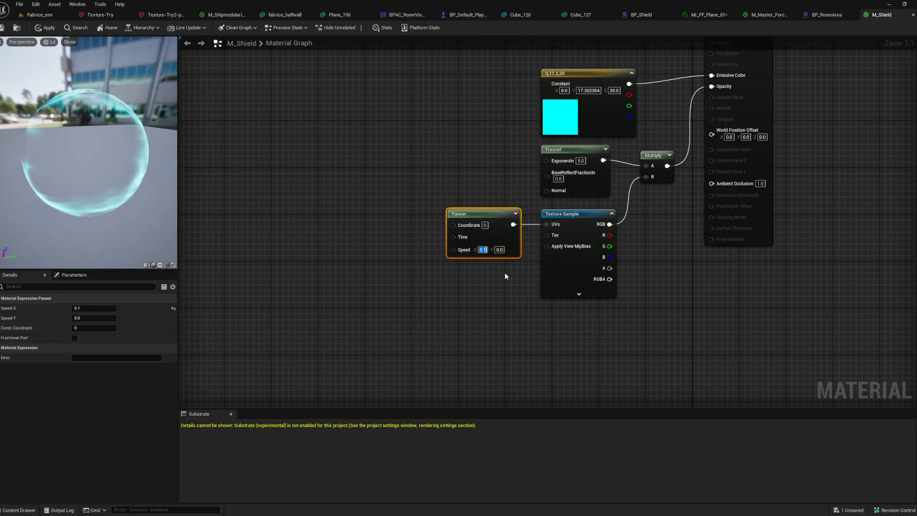
{"action": "left_click_drag", "start_coordinate": [149, 198], "coordinate": [122, 239]}
{"action": "left_click_drag", "start_coordinate": [111, 106], "coordinate": [111, 105]}
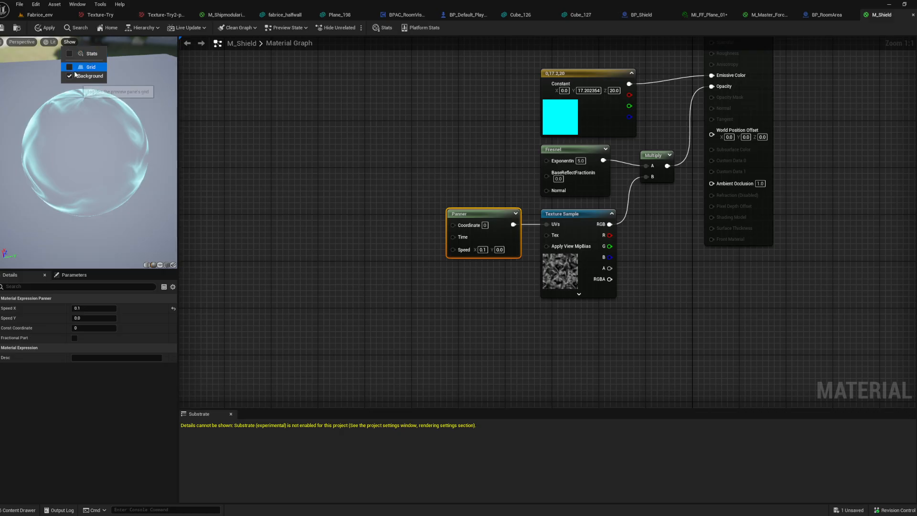
Try the Live Update options and check the Preview State choices to get the shield preview animating
{"action": "left_click", "coordinate": [187, 27]}
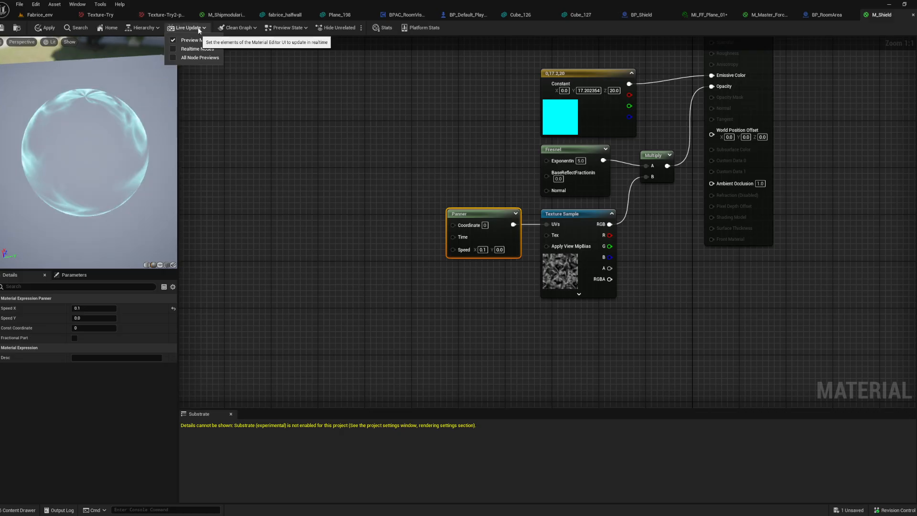
{"action": "left_click", "coordinate": [197, 57]}
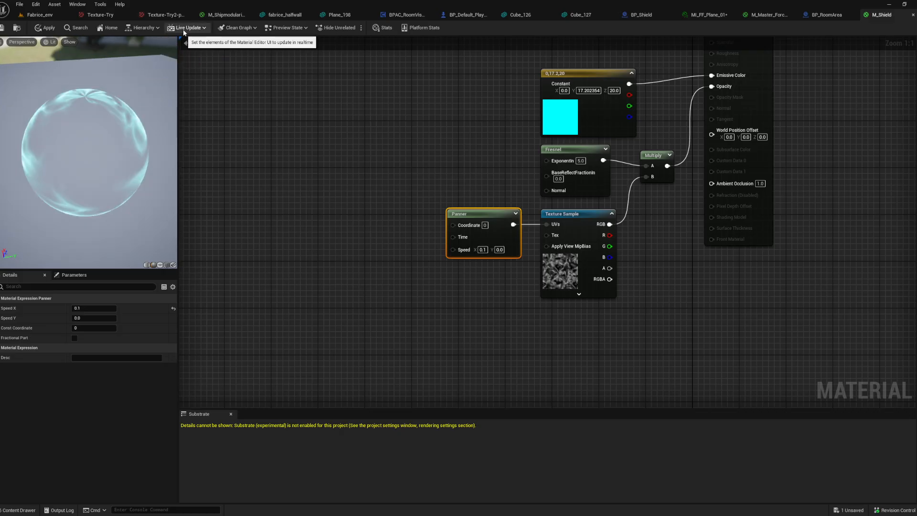
{"action": "left_click", "coordinate": [184, 32]}
{"action": "left_click_drag", "start_coordinate": [109, 75], "coordinate": [122, 54]}
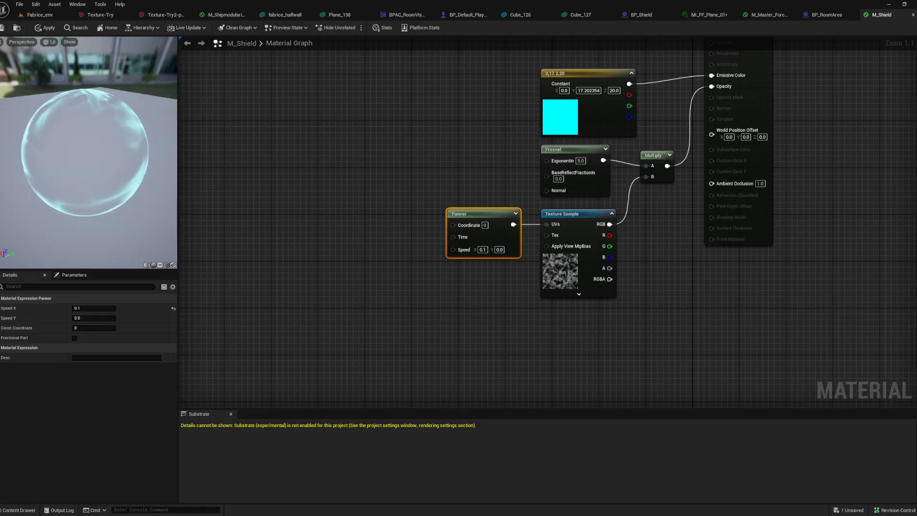
{"action": "left_click", "coordinate": [287, 28]}
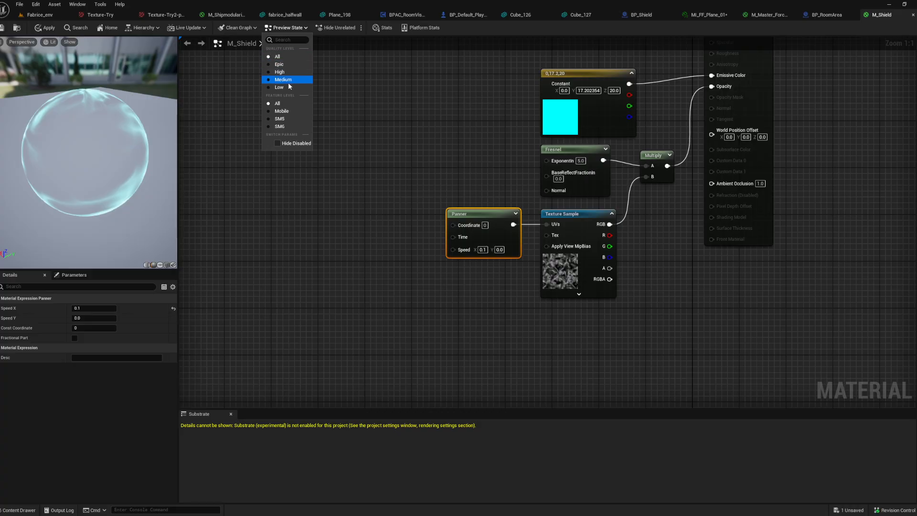
{"action": "left_click", "coordinate": [186, 28]}
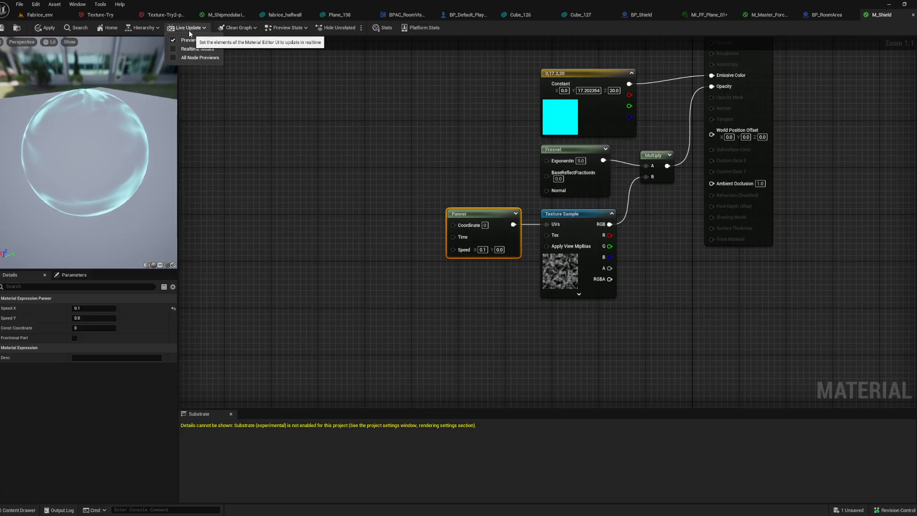
{"action": "left_click", "coordinate": [189, 49]}
{"action": "left_click", "coordinate": [189, 29]}
{"action": "left_click", "coordinate": [190, 40]}
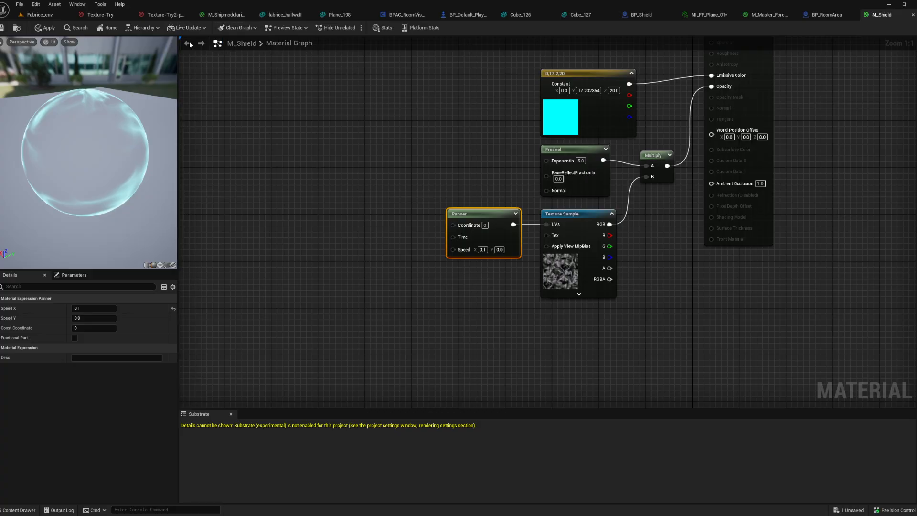
{"action": "left_click", "coordinate": [189, 28]}
{"action": "left_click", "coordinate": [189, 27]}
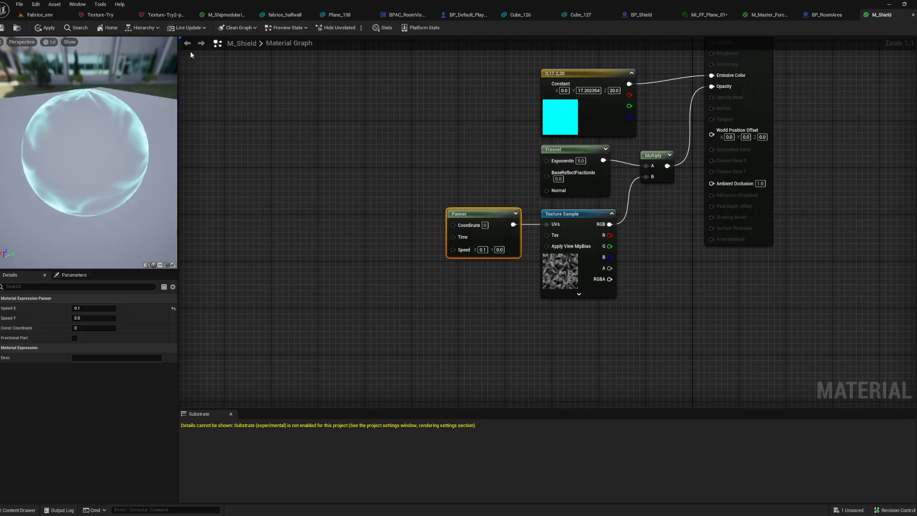
Show the material's Stats and check the Hide Unrelated options
{"action": "left_click", "coordinate": [385, 28]}
{"action": "left_click", "coordinate": [360, 28]}
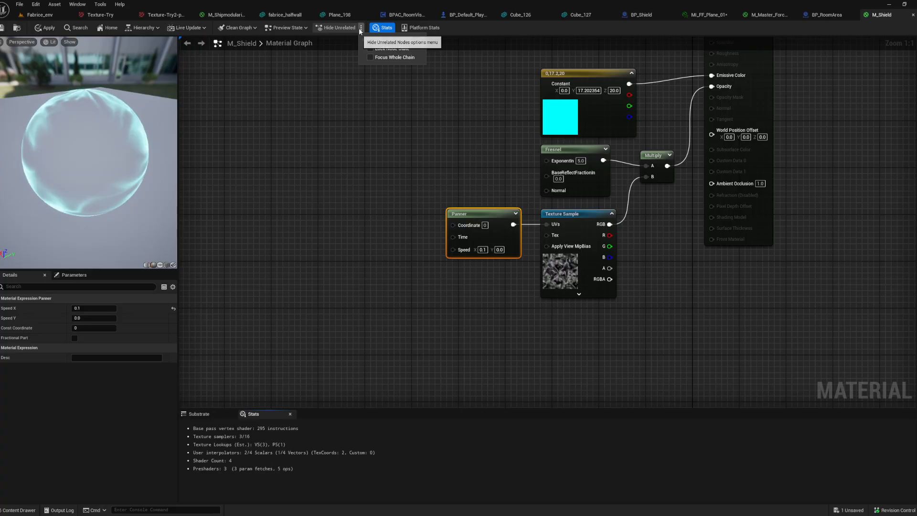
{"action": "left_click", "coordinate": [290, 61]}
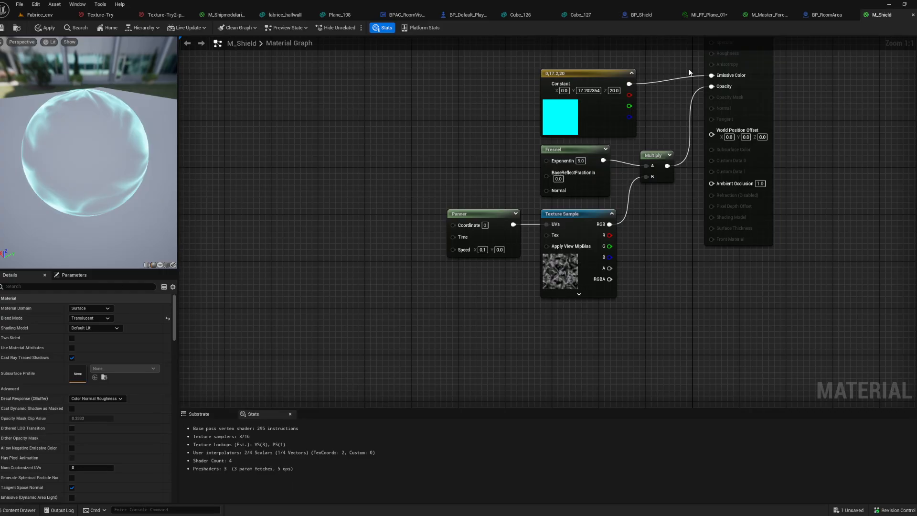
In MI_FF_Plane_01, turn on Realtime, Show Stats and Show FPS for the preview viewport and inspect the animated sphere
{"action": "left_click", "coordinate": [706, 16]}
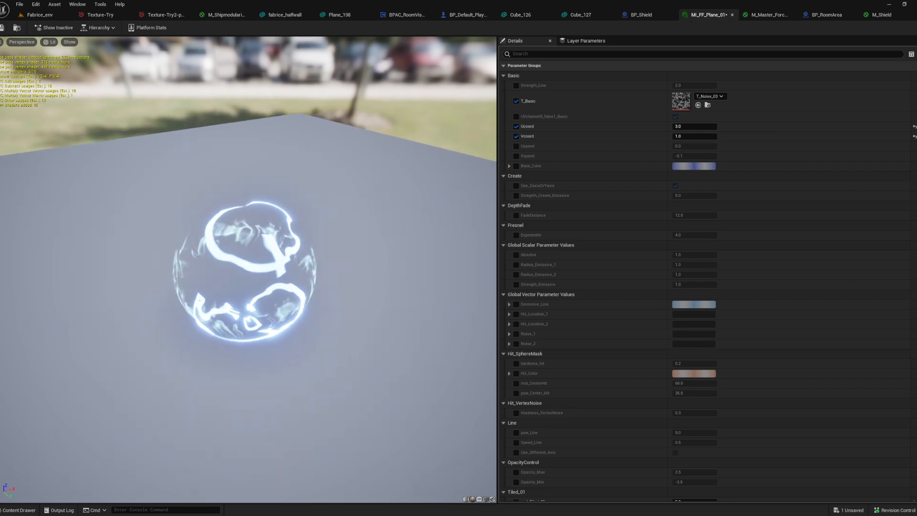
{"action": "left_click_drag", "start_coordinate": [368, 168], "coordinate": [221, 198]}
{"action": "left_click", "coordinate": [1, 42]}
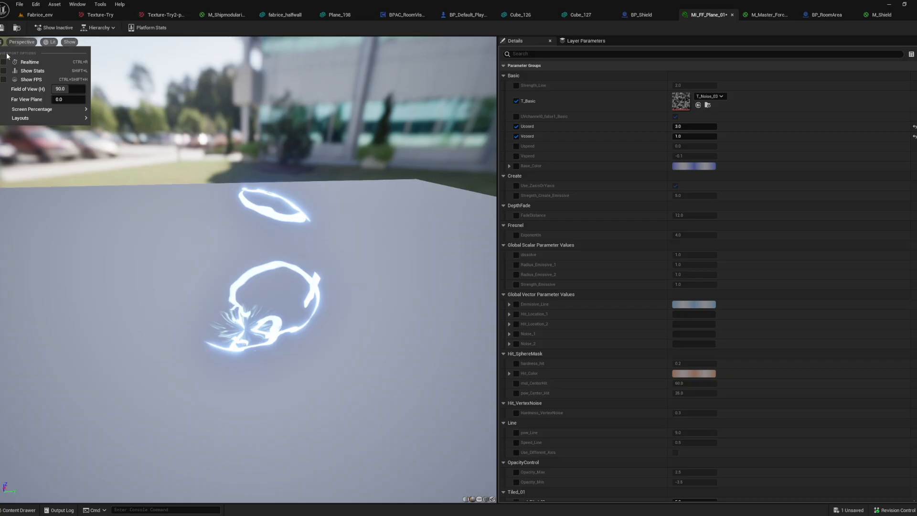
{"action": "left_click", "coordinate": [4, 62]}
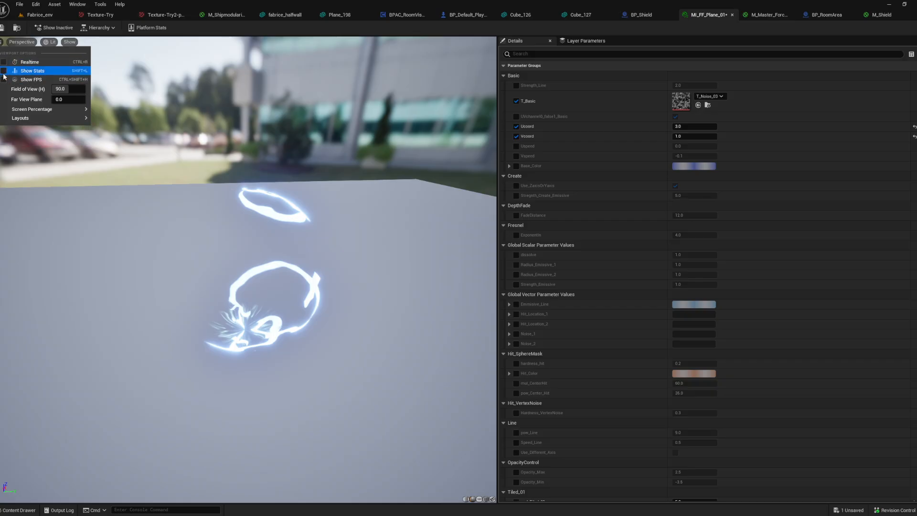
{"action": "left_click", "coordinate": [4, 70]}
{"action": "left_click", "coordinate": [4, 80]}
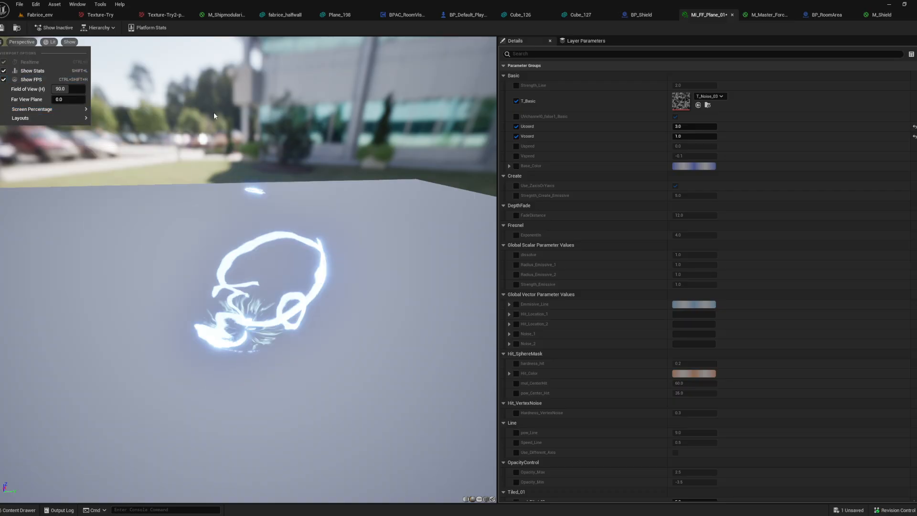
{"action": "left_click", "coordinate": [201, 117]}
{"action": "left_click_drag", "start_coordinate": [141, 142], "coordinate": [168, 140]}
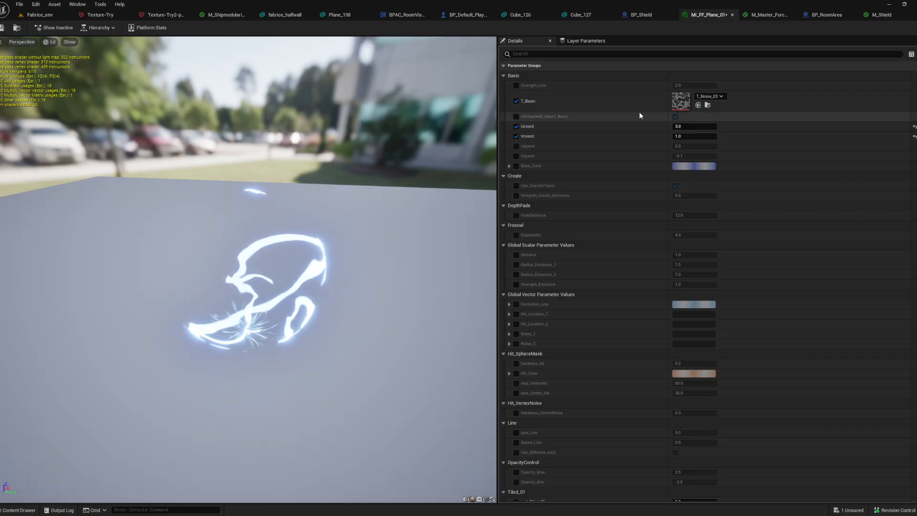
Reset the T_Tiled_01 texture of MI_FF_Plane_01 to its default T_wave_01
{"action": "scroll", "coordinate": [559, 252], "scroll_direction": "down", "scroll_amount": 5}
{"action": "left_click", "coordinate": [915, 388]}
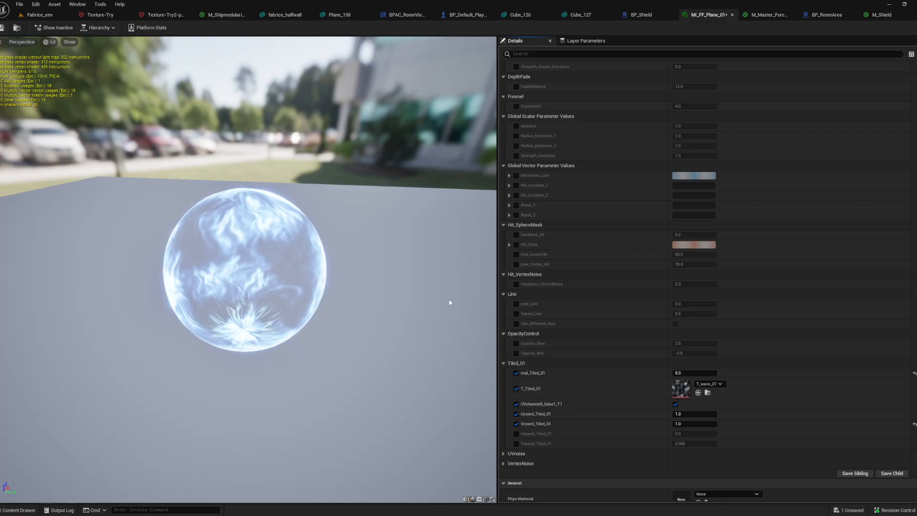
Return to M_Shield, enable Realtime for its preview viewport, and inspect the moving noise from a lower angle
{"action": "left_click", "coordinate": [881, 15]}
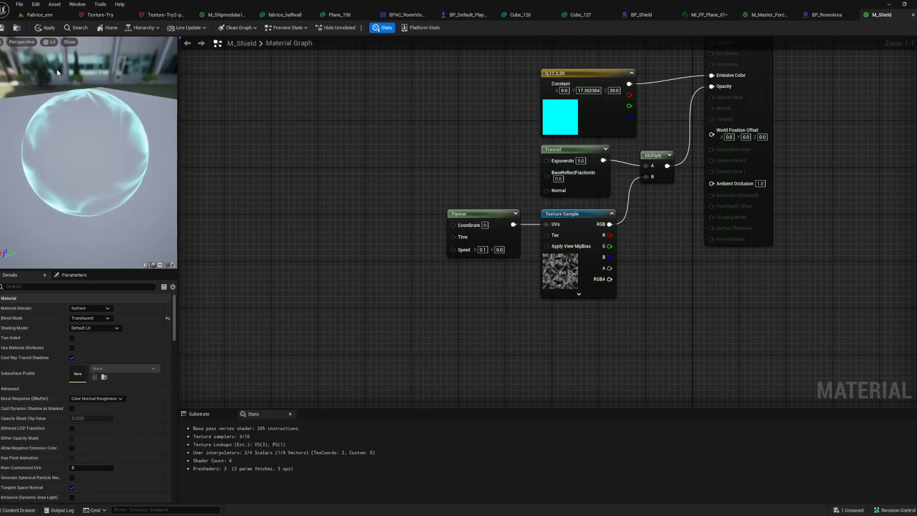
{"action": "left_click", "coordinate": [2, 43]}
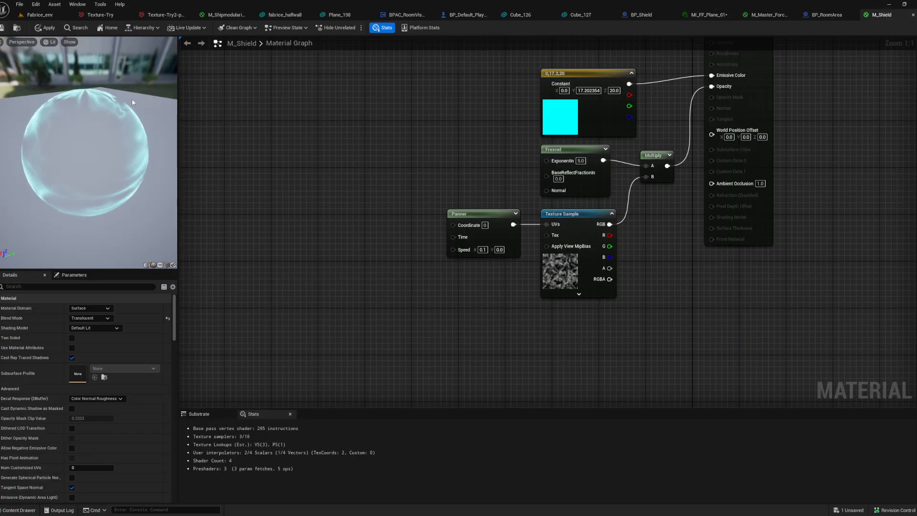
{"action": "left_click_drag", "start_coordinate": [112, 109], "coordinate": [112, 83]}
Set the Panner's Speed Y to 0.1, try 10.0 for Speed X, and set Speed X back to 0.1
{"action": "left_click", "coordinate": [499, 250]}
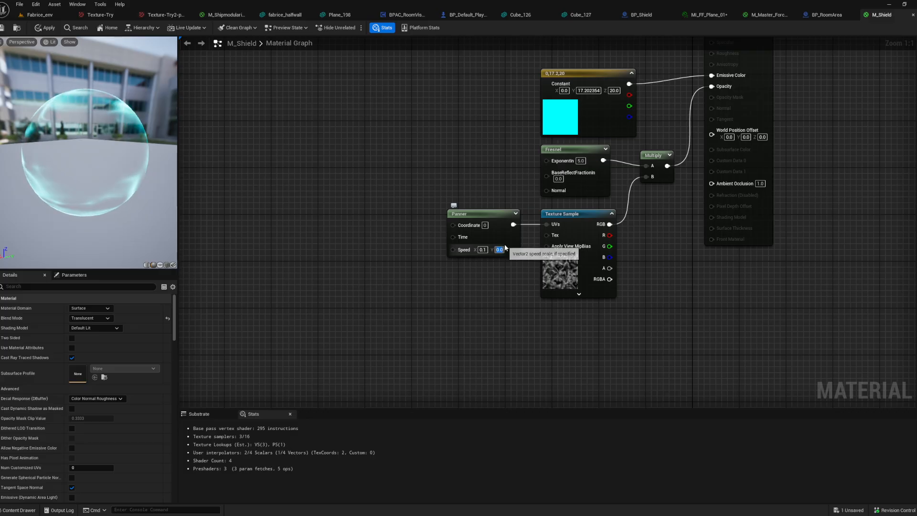
{"action": "left_click", "coordinate": [322, 220]}
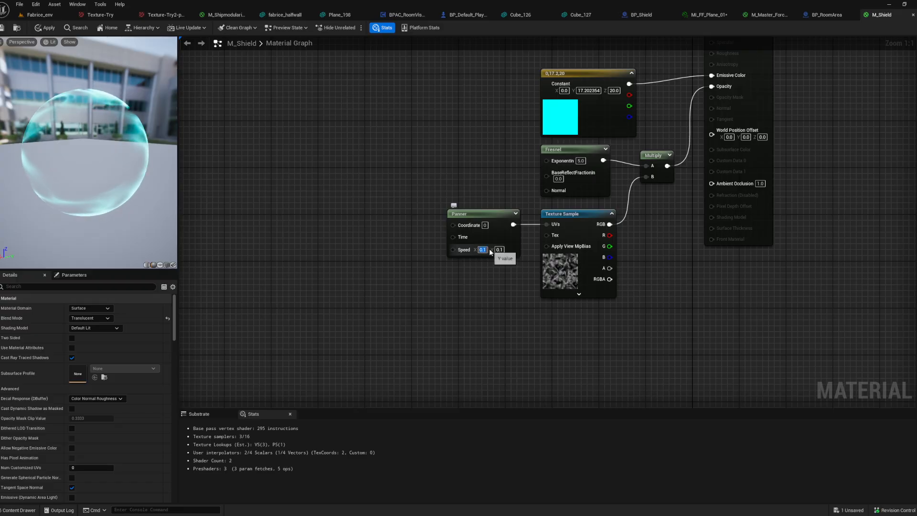
{"action": "key", "text": "Return"}
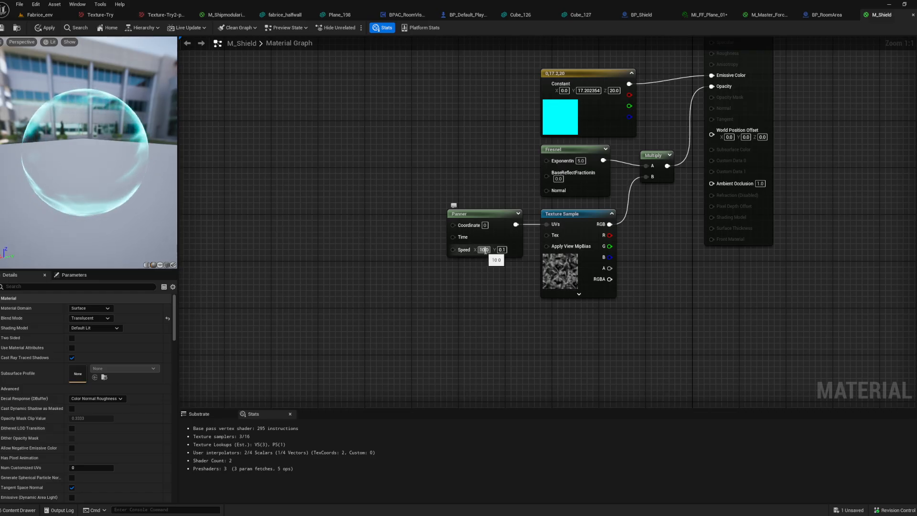
{"action": "type", "text": "0.1"}
{"action": "key", "text": "Return"}
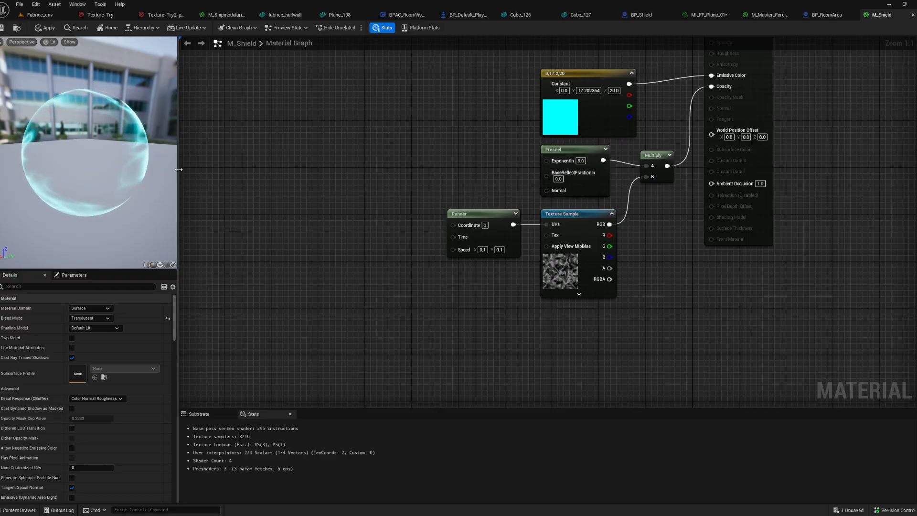
Enlarge the material preview viewport in both width and height to show the whole sphere larger
{"action": "left_click_drag", "start_coordinate": [178, 175], "coordinate": [377, 179]}
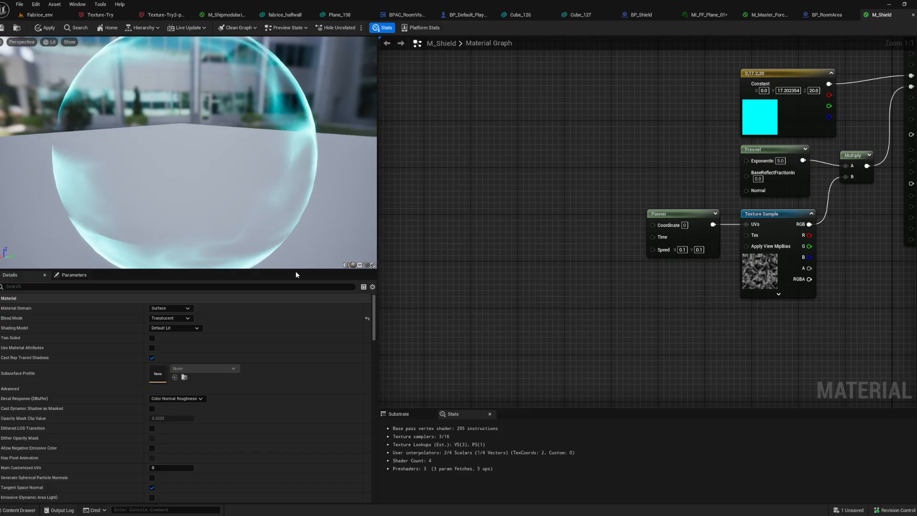
{"action": "left_click_drag", "start_coordinate": [295, 270], "coordinate": [282, 399]}
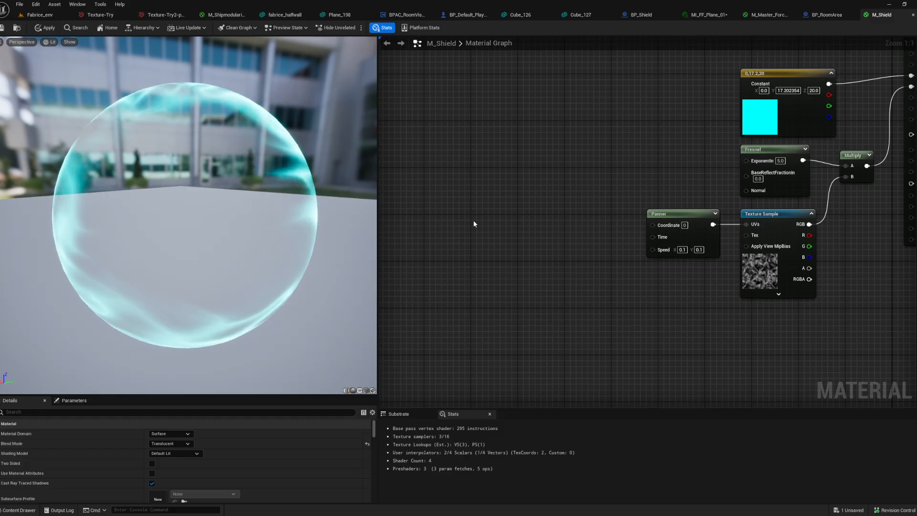
{"action": "right_click_drag", "start_coordinate": [510, 230], "coordinate": [454, 263]}
{"action": "scroll", "coordinate": [454, 263], "scroll_direction": "down", "scroll_amount": 1}
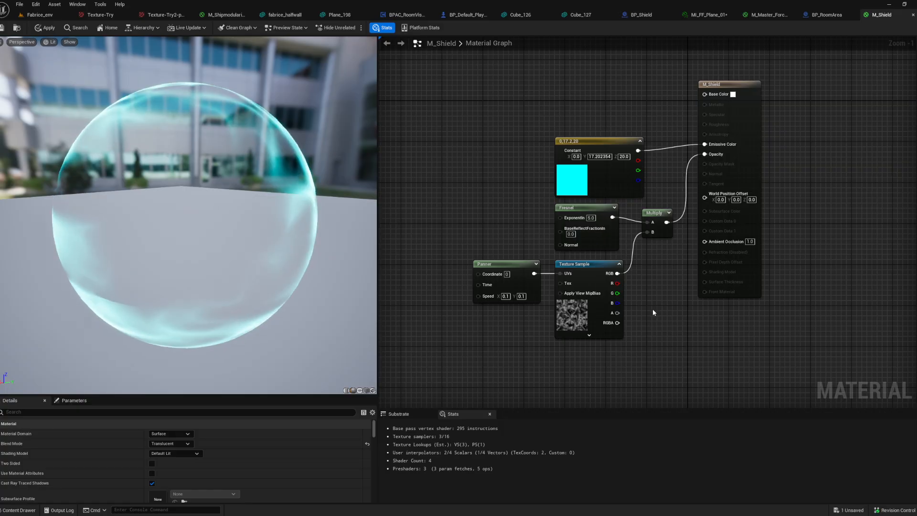
Duplicate the connected Panner and noise Texture Sample pair and place the copy directly below the original
{"action": "right_click_drag", "start_coordinate": [485, 308], "coordinate": [478, 222]}
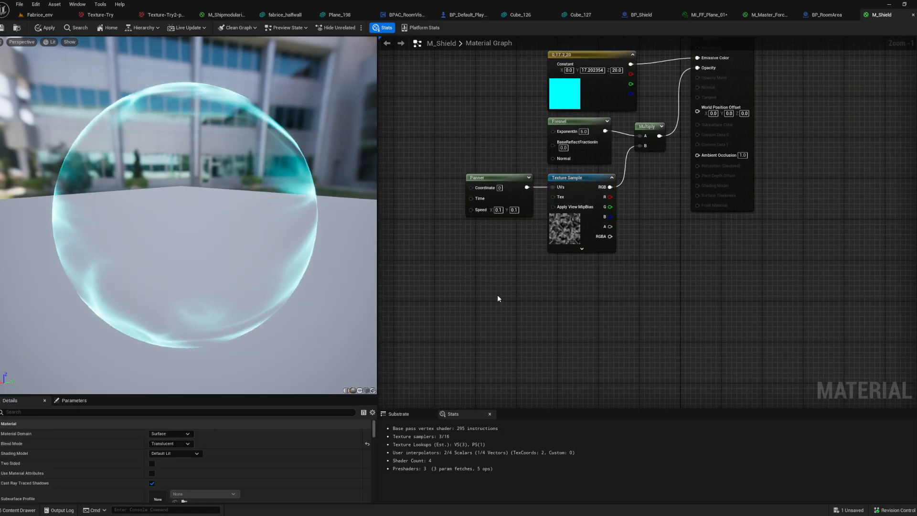
{"action": "key", "text": "ctrl+v"}
{"action": "left_click_drag", "start_coordinate": [568, 291], "coordinate": [579, 270]}
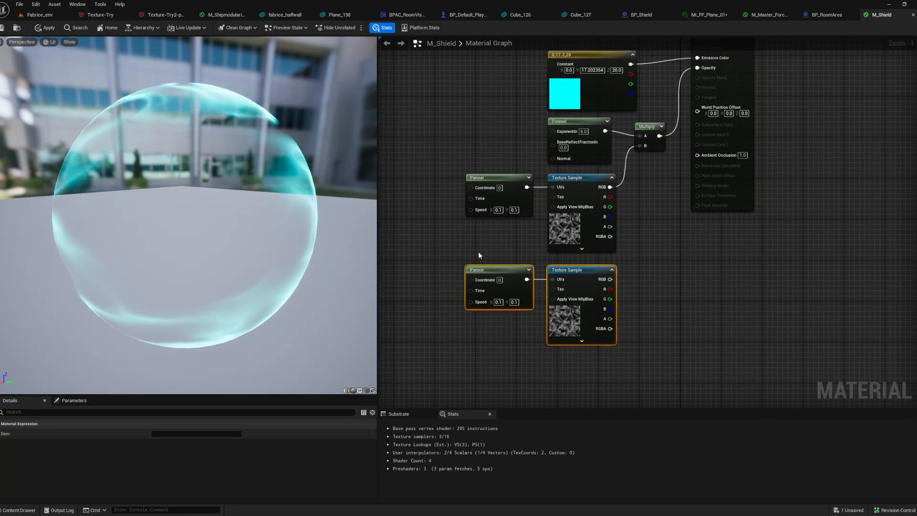
Set Speed X and Speed Y of the duplicated Panner to -0.1
{"action": "scroll", "coordinate": [478, 251], "scroll_direction": "up", "scroll_amount": 1}
{"action": "left_click", "coordinate": [517, 254]}
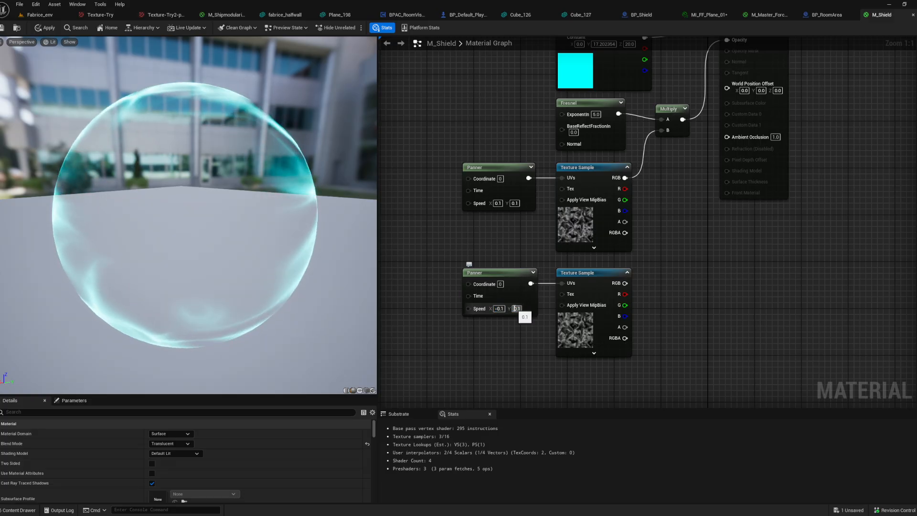
{"action": "type", "text": "-"}
{"action": "key", "text": "Return"}
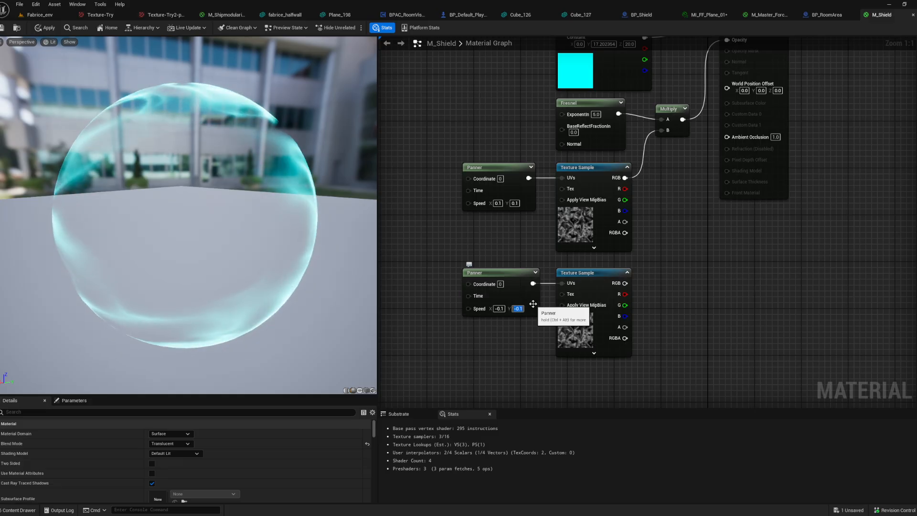
Move the M_Shield result node farther from the Multiply node to make room in the graph
{"action": "right_click_drag", "start_coordinate": [617, 274], "coordinate": [559, 299]}
{"action": "right_click_drag", "start_coordinate": [721, 153], "coordinate": [689, 234]}
{"action": "left_click_drag", "start_coordinate": [673, 171], "coordinate": [741, 177]}
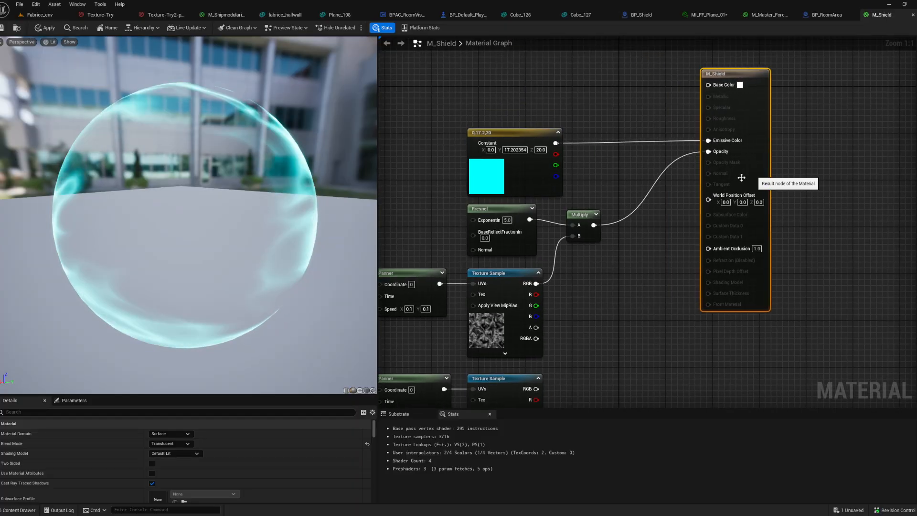
{"action": "left_click_drag", "start_coordinate": [596, 226], "coordinate": [615, 256]}
{"action": "left_click", "coordinate": [536, 283]}
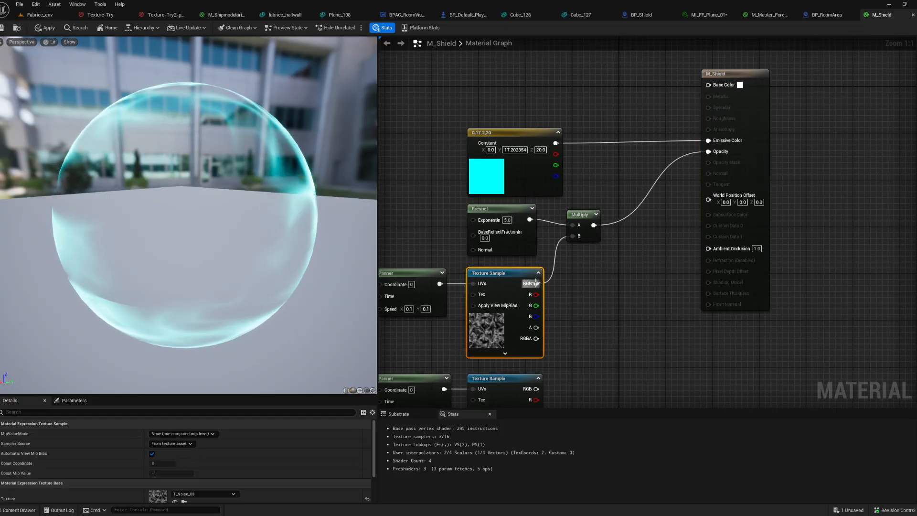
Multiply the RGB outputs of both Texture Samples and feed the product into input B of the Fresnel's Multiply node
{"action": "left_click_drag", "start_coordinate": [536, 284], "coordinate": [558, 294]}
{"action": "type", "text": "add"}
{"action": "key", "text": "Return"}
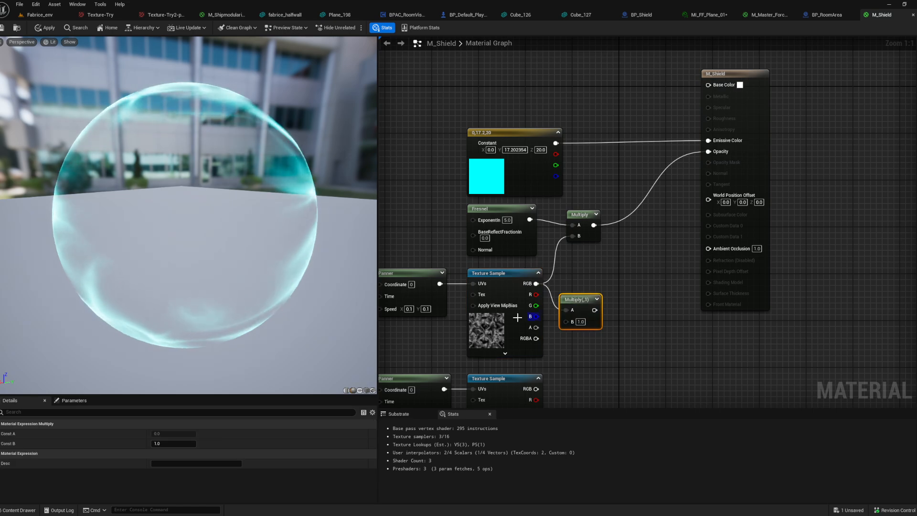
{"action": "left_click_drag", "start_coordinate": [535, 389], "coordinate": [572, 236]}
{"action": "right_click_drag", "start_coordinate": [553, 260], "coordinate": [602, 211]}
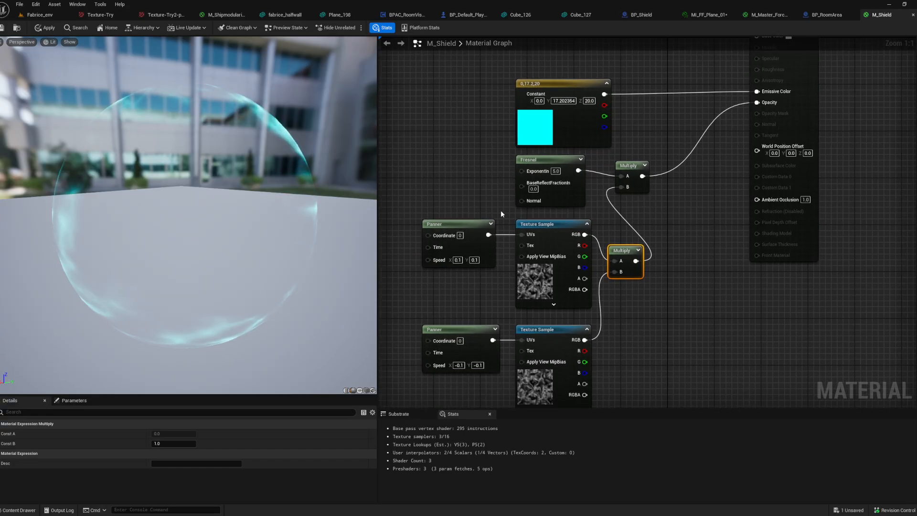
Try 1 for the Fresnel's BaseReflectFractionIn, then set it to 0.04
{"action": "right_click_drag", "start_coordinate": [423, 221], "coordinate": [464, 183]}
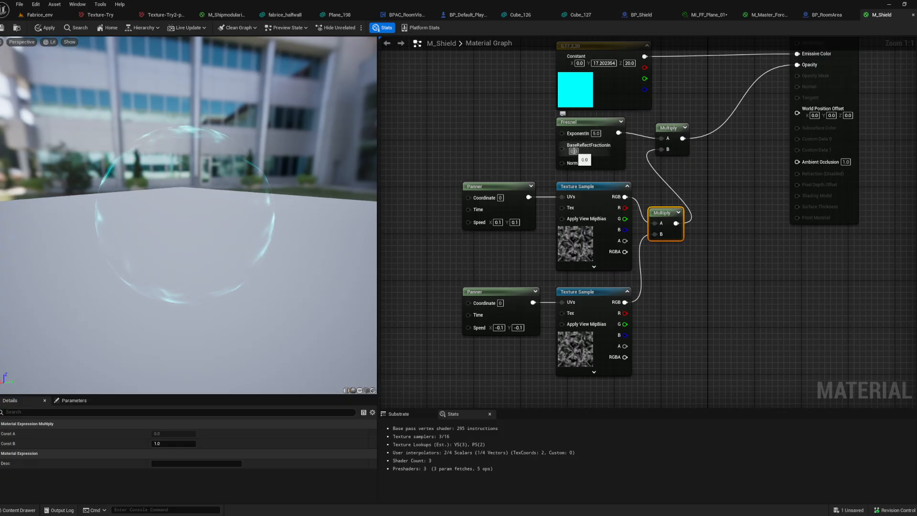
{"action": "type", "text": "1"}
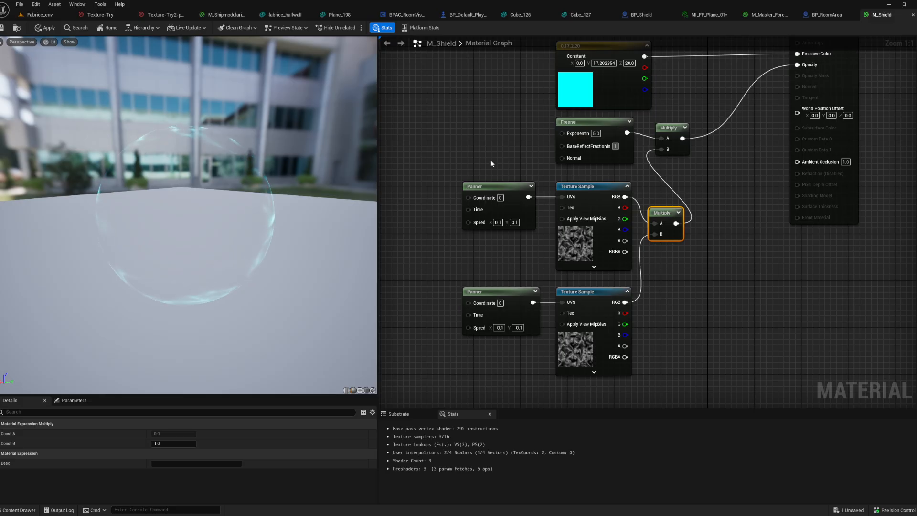
{"action": "key", "text": "Return"}
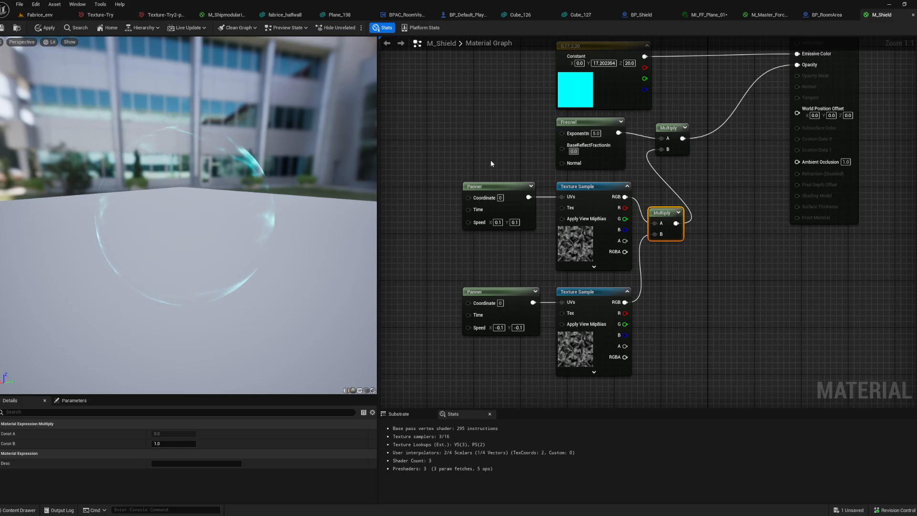
{"action": "type", "text": "4"}
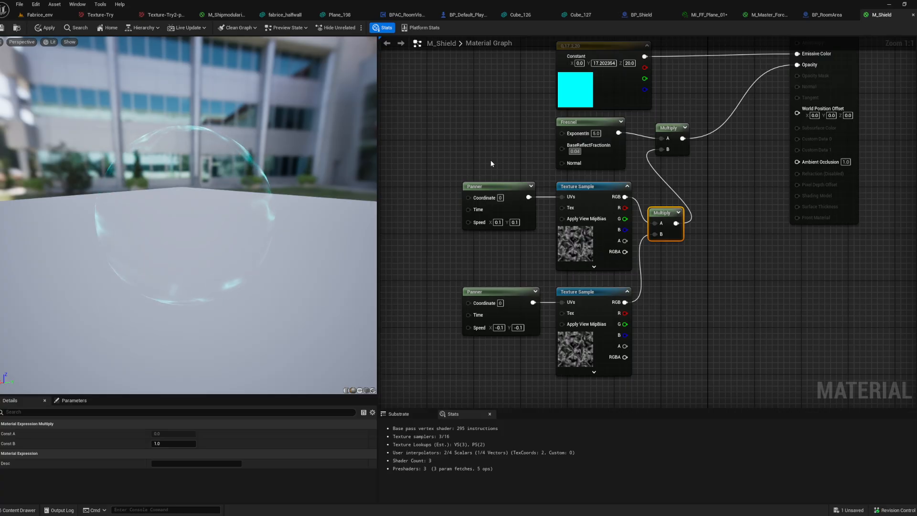
{"action": "key", "text": "Return"}
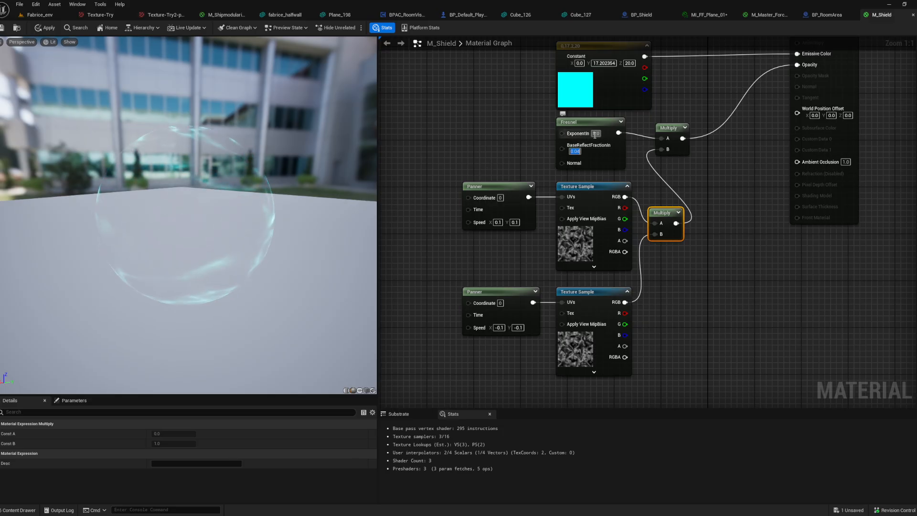
Try 10.0 and 20.0 for the Fresnel's ExponentIn, then set it back to 5.0
{"action": "type", "text": "1"}
{"action": "key", "text": "Return"}
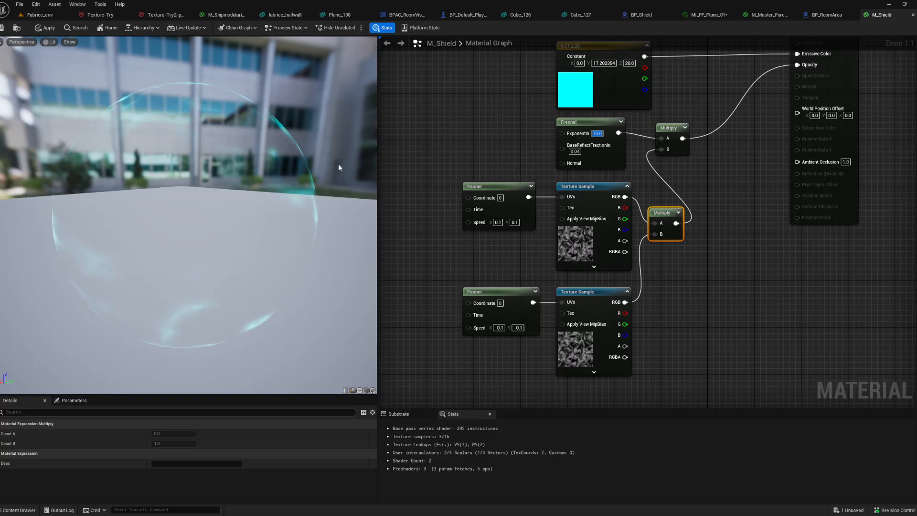
{"action": "type", "text": "20"}
{"action": "key", "text": "Return"}
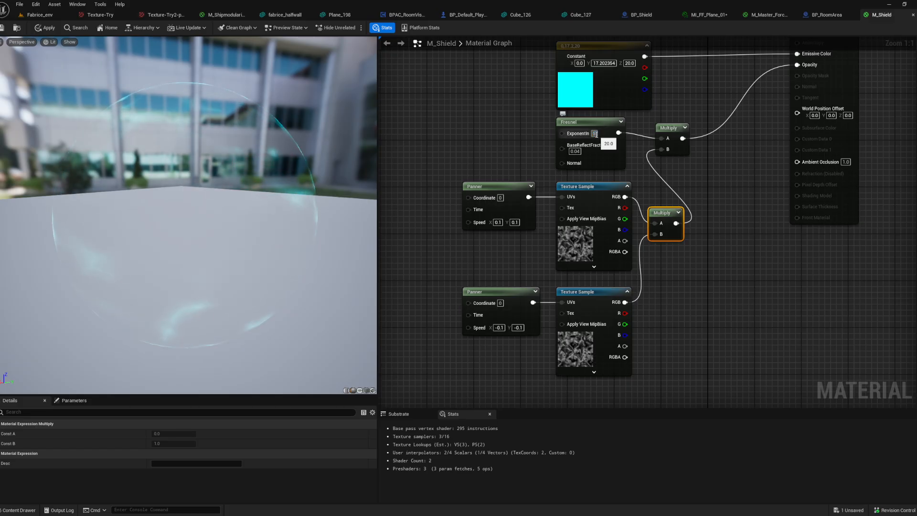
{"action": "type", "text": "5"}
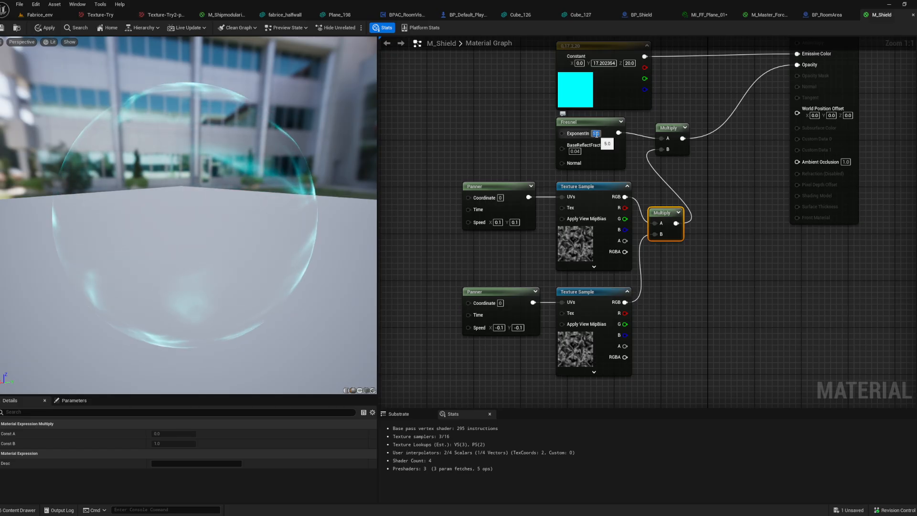
{"action": "key", "text": "Return"}
Check the sphere from another angle and set the Fresnel's BaseReflectFractionIn back to 0.0
{"action": "left_click_drag", "start_coordinate": [234, 165], "coordinate": [228, 149]}
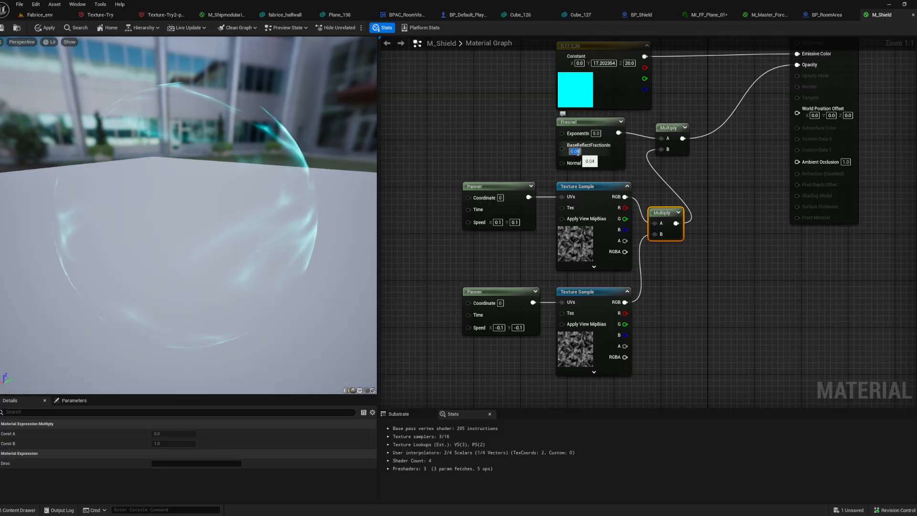
{"action": "left_click", "coordinate": [489, 161]}
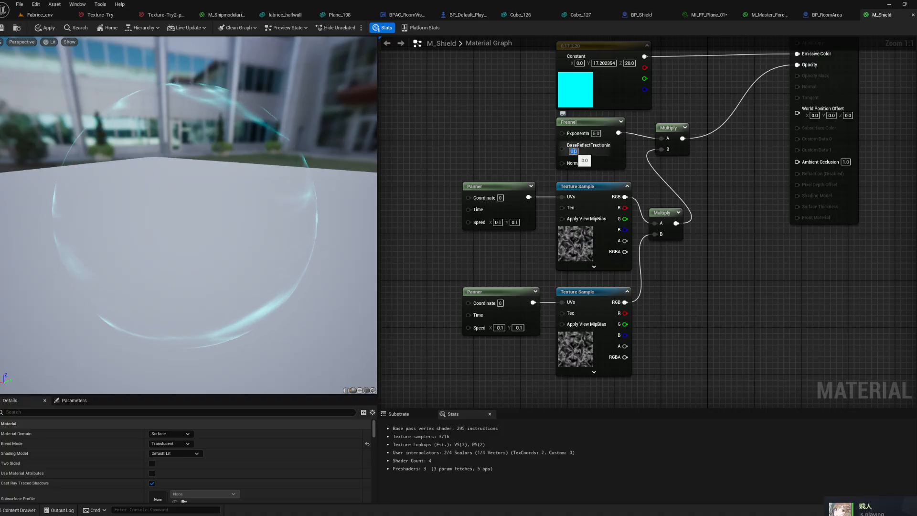
{"action": "left_click_drag", "start_coordinate": [662, 338], "coordinate": [489, 304]}
{"action": "mouse_move", "coordinate": [581, 294]}
{"action": "left_mouse_down"}
{"action": "mouse_move", "coordinate": [571, 295]}
{"action": "mouse_move", "coordinate": [590, 296]}
{"action": "left_mouse_up"}
{"action": "left_click", "coordinate": [650, 286]}
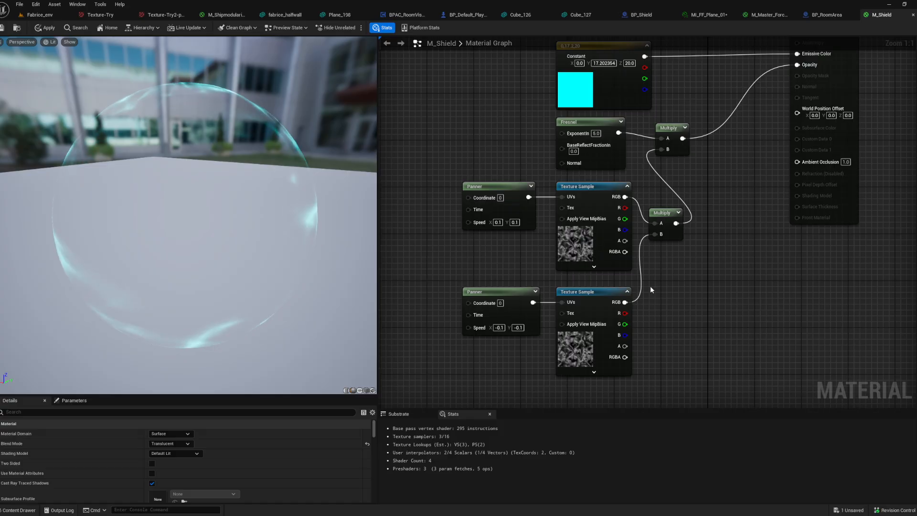
{"action": "right_click_drag", "start_coordinate": [643, 286], "coordinate": [606, 279]}
{"action": "left_click", "coordinate": [545, 341]}
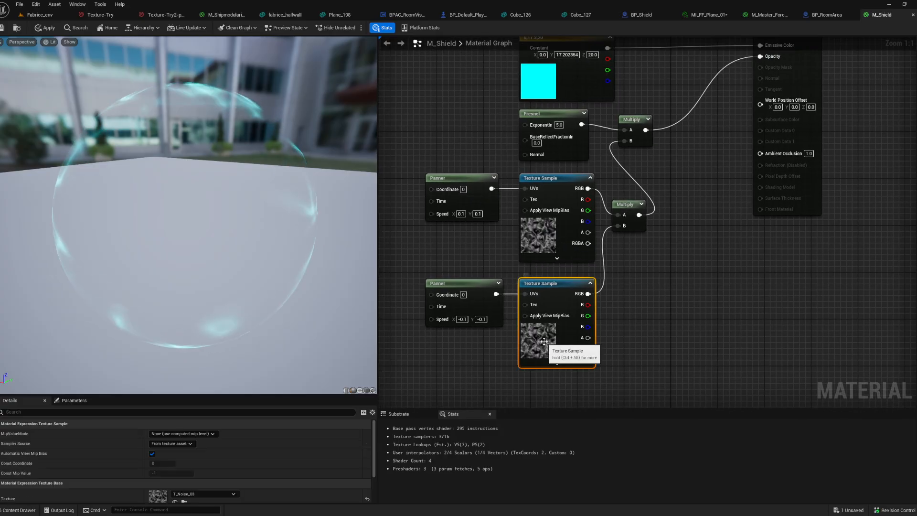
{"action": "right_click_drag", "start_coordinate": [646, 313], "coordinate": [702, 269]}
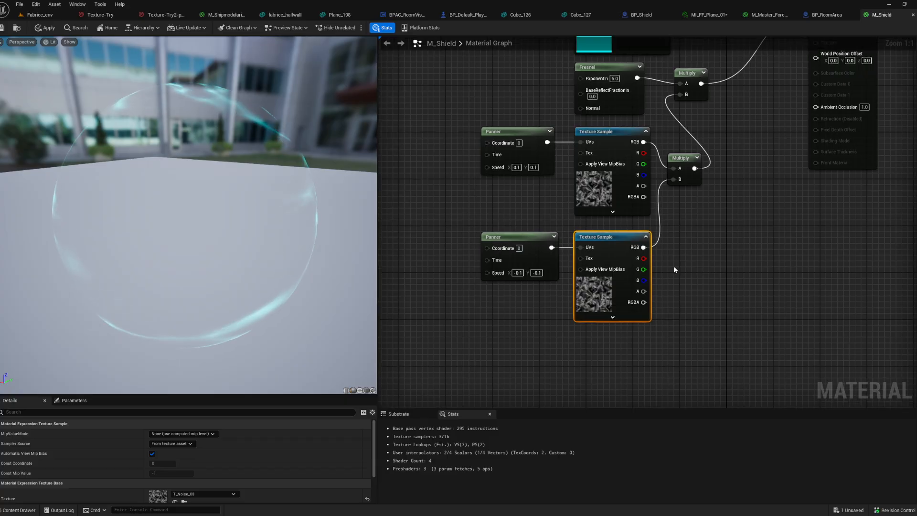
{"action": "left_click", "coordinate": [550, 260]}
{"action": "left_click", "coordinate": [519, 248]}
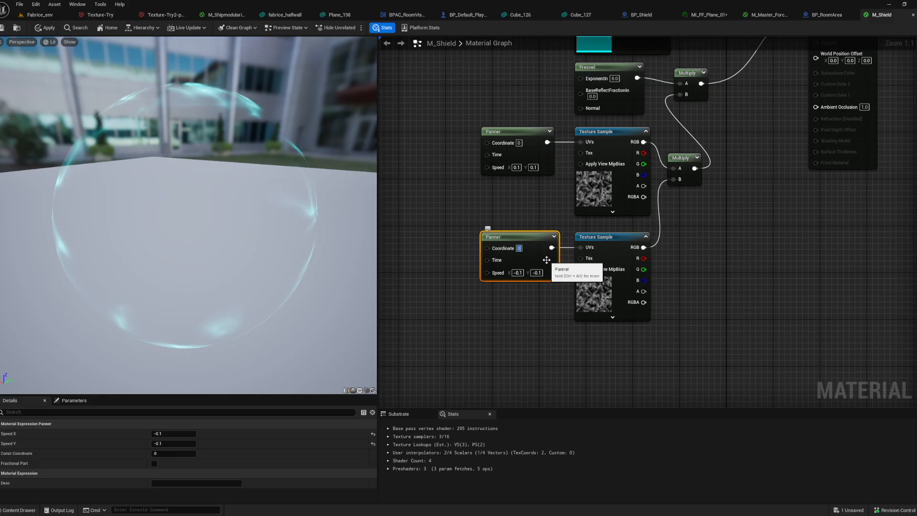
Add a TextureCoordinate node and connect it to the Coordinate input of the lower Panner
{"action": "right_click", "coordinate": [447, 329]}
{"action": "type", "text": "e"}
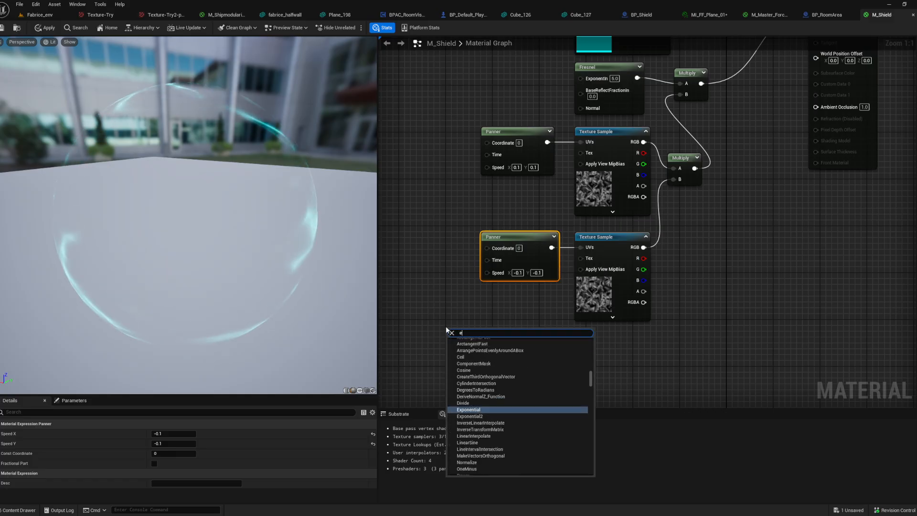
{"action": "key", "text": "BackSpace"}
{"action": "type", "text": "text"}
{"action": "key", "text": "BackSpace"}
{"action": "type", "text": "c"}
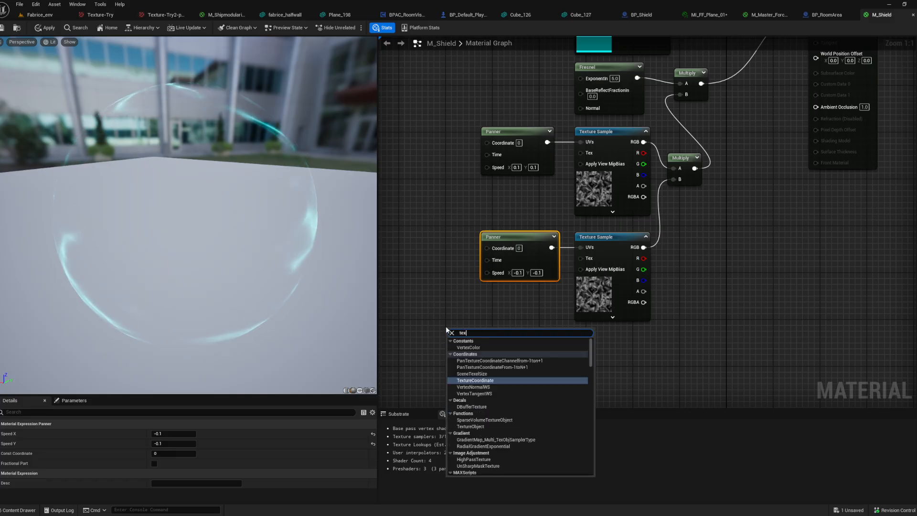
{"action": "key", "text": "Return"}
{"action": "right_click_drag", "start_coordinate": [462, 324], "coordinate": [551, 326]}
{"action": "left_click_drag", "start_coordinate": [554, 334], "coordinate": [578, 253]}
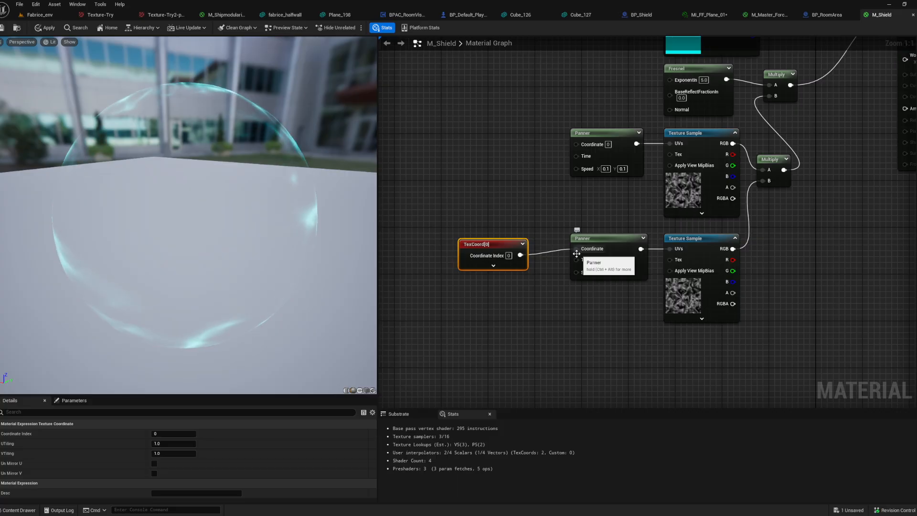
Expand the TexCoord node and set both its UTiling and VTiling to 1.1
{"action": "left_click", "coordinate": [493, 266]}
{"action": "left_click", "coordinate": [490, 269]}
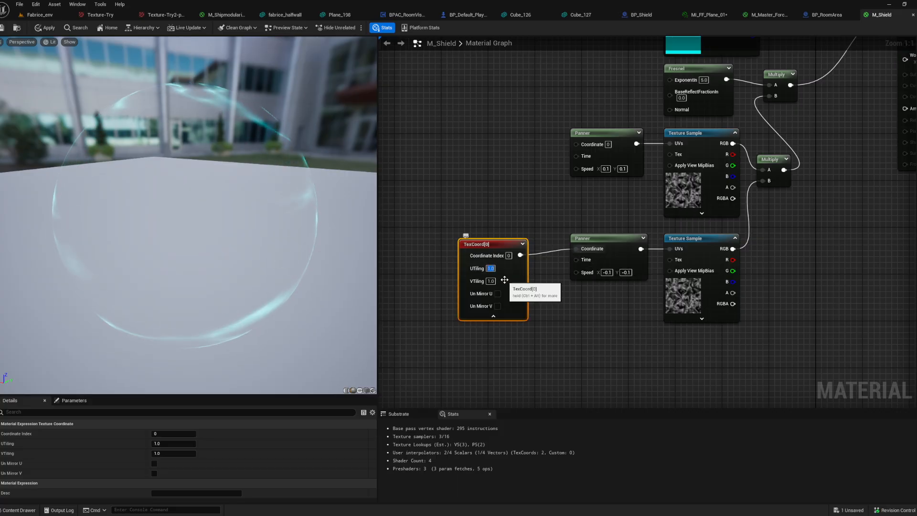
{"action": "type", "text": "1.1"}
{"action": "key", "text": "Return"}
{"action": "key", "text": "Tab"}
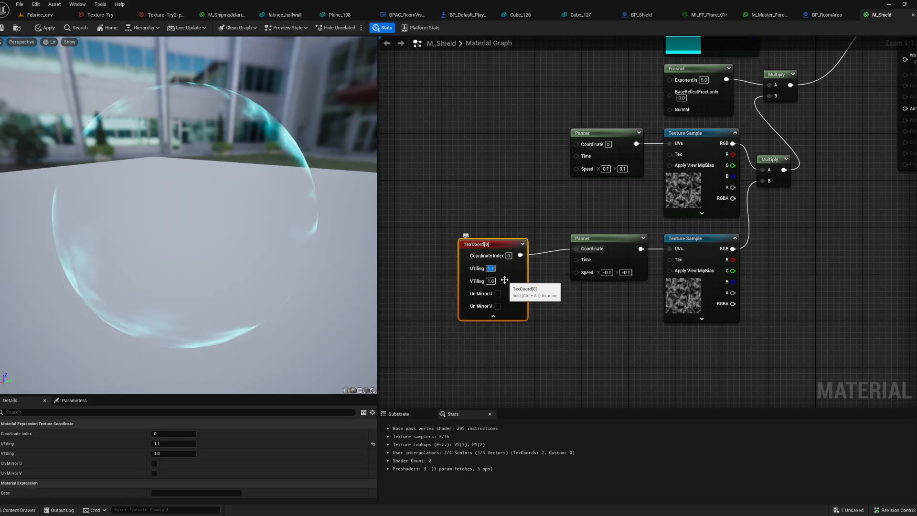
{"action": "type", "text": "1.1"}
{"action": "key", "text": "Return"}
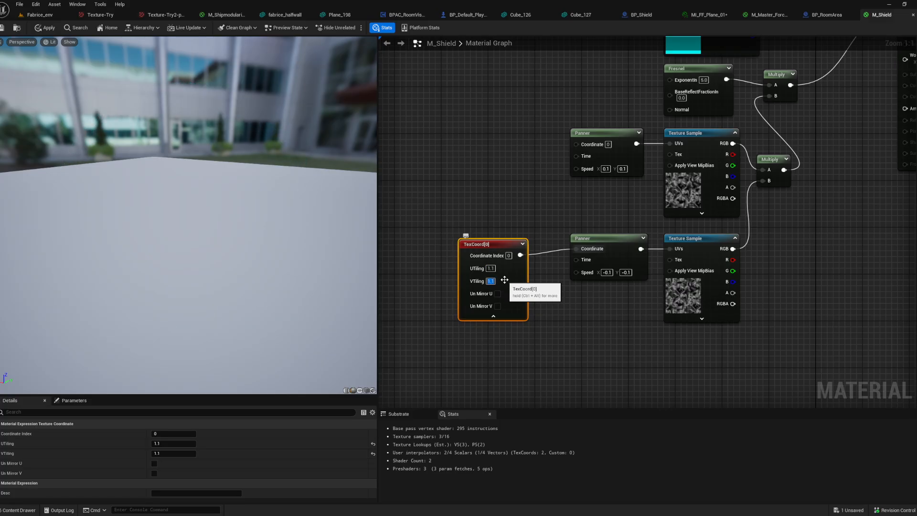
{"action": "left_click", "coordinate": [530, 280]}
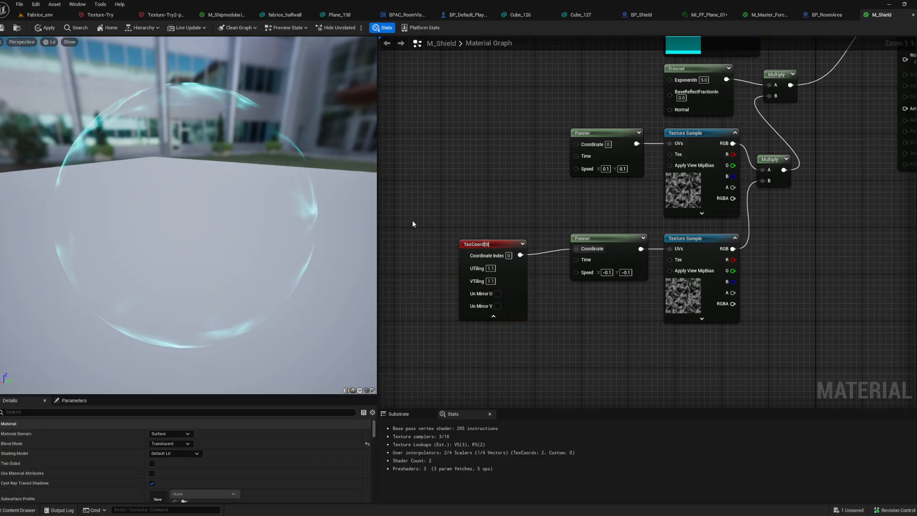
View the preview sphere from farther away and another angle, and align the TexCoord node with the lower Panner
{"action": "scroll", "coordinate": [268, 220], "scroll_direction": "down", "scroll_amount": 4}
{"action": "left_click_drag", "start_coordinate": [267, 220], "coordinate": [219, 202]}
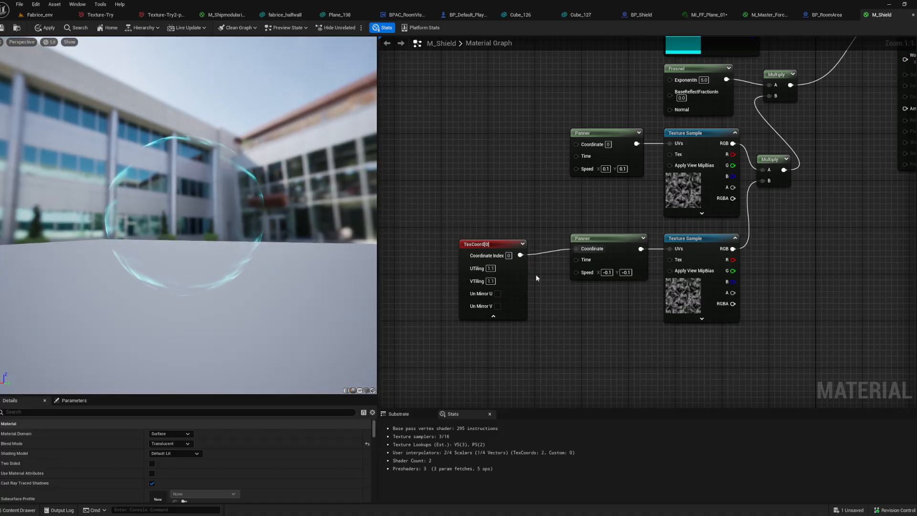
{"action": "left_click_drag", "start_coordinate": [511, 268], "coordinate": [523, 263]}
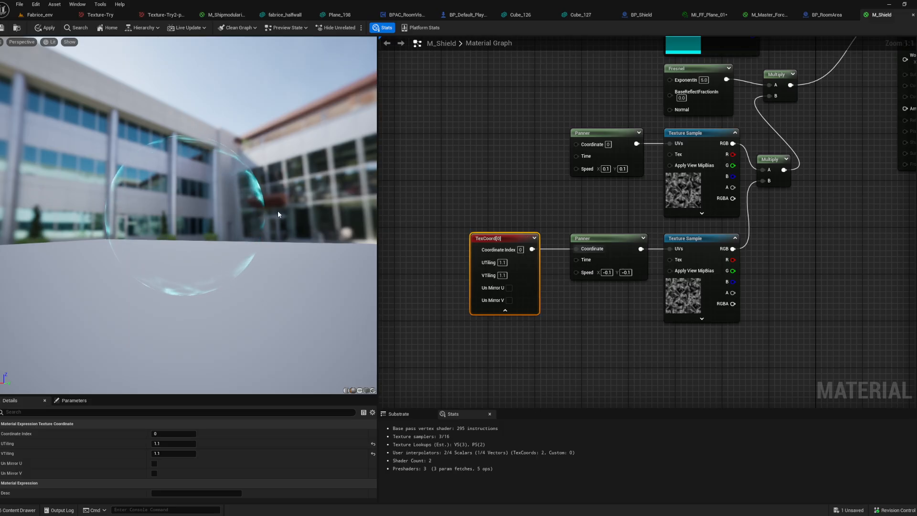
{"action": "right_click_drag", "start_coordinate": [556, 216], "coordinate": [492, 313]}
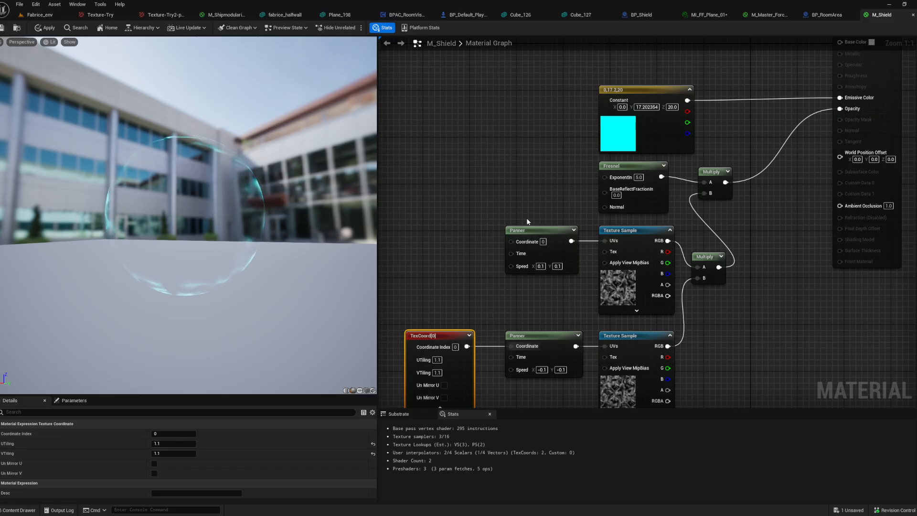
Move the panning noise nodes and their Multiply farther below the Fresnel, and align the Fresnel with the opacity Multiply
{"action": "right_click_drag", "start_coordinate": [683, 270], "coordinate": [689, 207]}
{"action": "left_click_drag", "start_coordinate": [721, 315], "coordinate": [583, 261]}
{"action": "left_click_drag", "start_coordinate": [537, 232], "coordinate": [447, 184]}
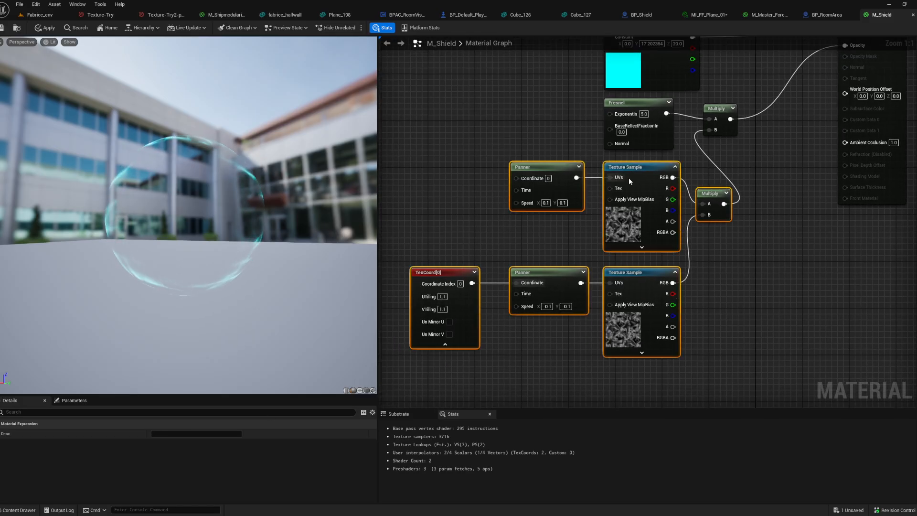
{"action": "left_click_drag", "start_coordinate": [632, 168], "coordinate": [632, 197]}
{"action": "right_click_drag", "start_coordinate": [577, 163], "coordinate": [592, 251]}
{"action": "left_click_drag", "start_coordinate": [659, 219], "coordinate": [676, 211]}
{"action": "left_click", "coordinate": [537, 211]}
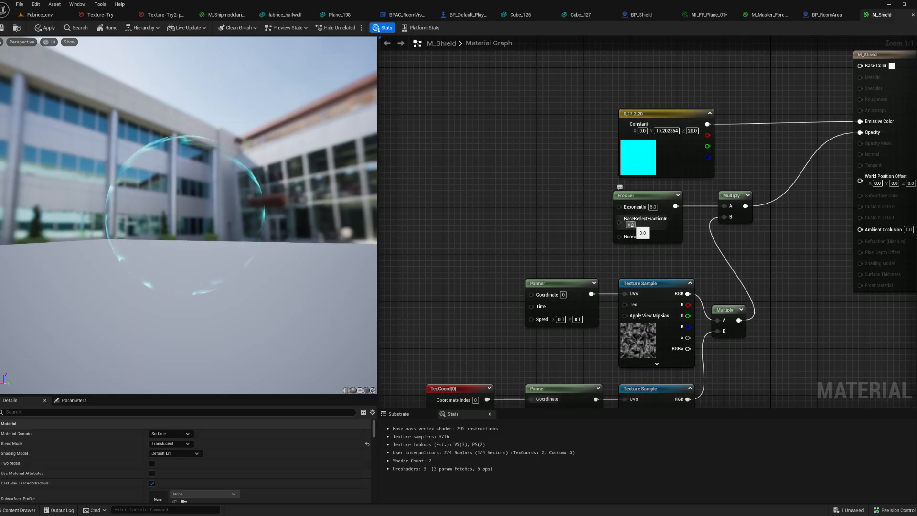
Try ExponentIn values such as 100 and 0.1 on the Fresnel, view the sphere from above, and set it to 10
{"action": "left_click", "coordinate": [652, 207]}
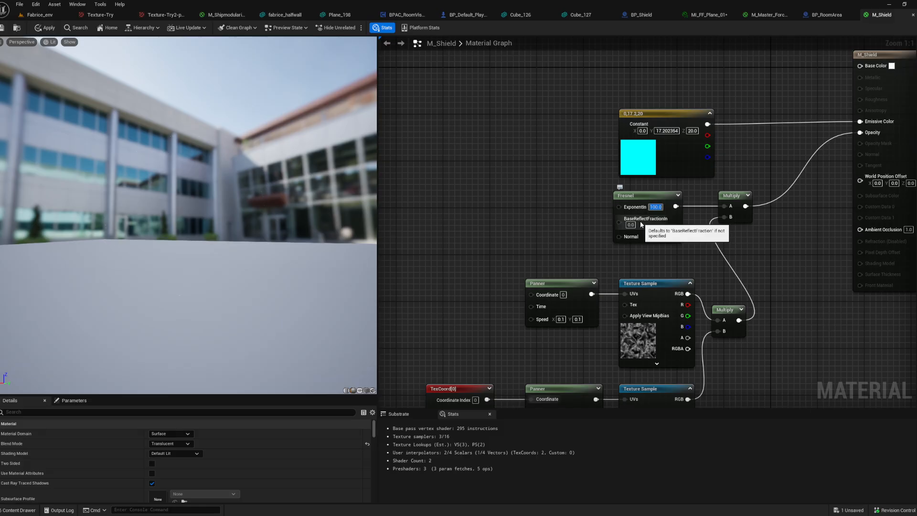
{"action": "type", "text": "2"}
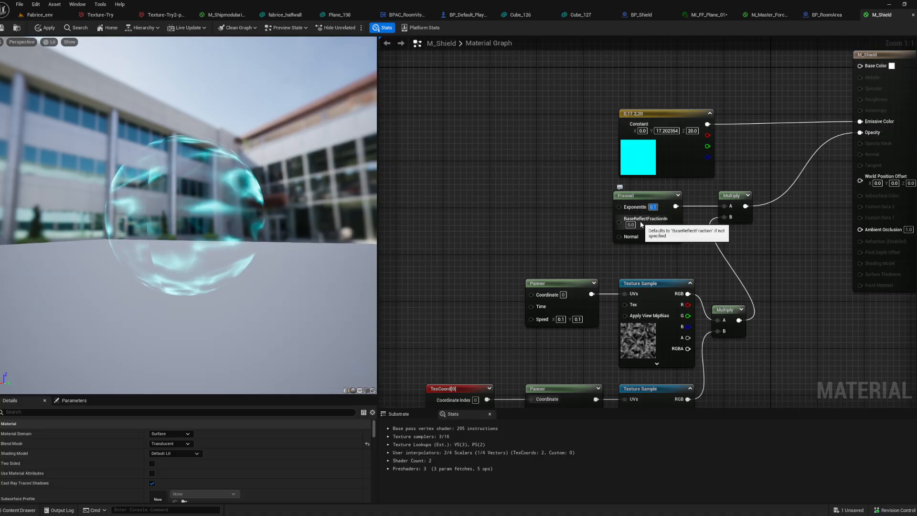
{"action": "left_click_drag", "start_coordinate": [163, 240], "coordinate": [167, 270]}
{"action": "left_click", "coordinate": [653, 207]}
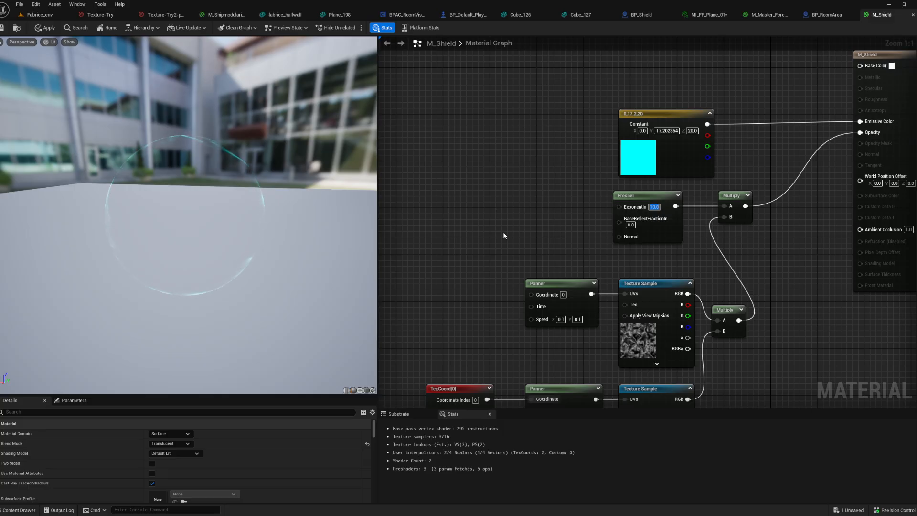
Try a BaseReflectFractionIn of 1 and then 0.05 on the Fresnel, and inspect the preview sphere closer from another angle
{"action": "left_click", "coordinate": [630, 224]}
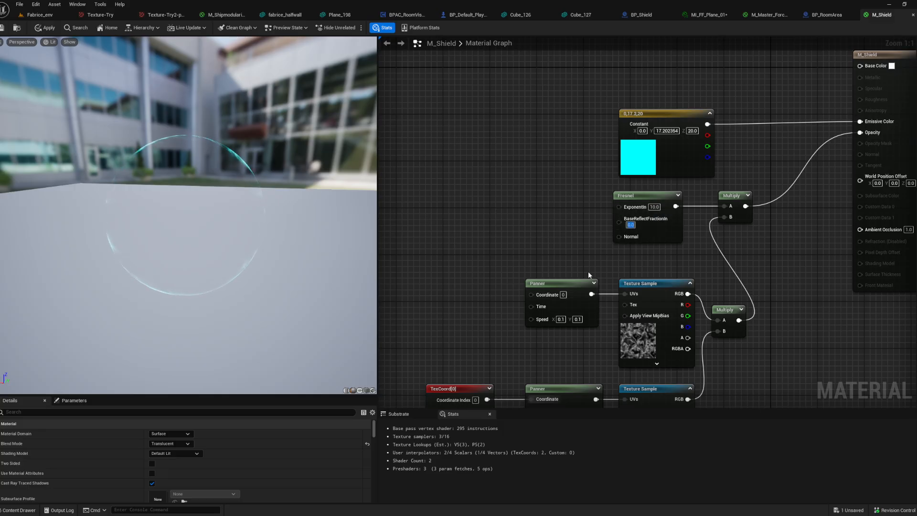
{"action": "type", "text": "1"}
{"action": "key", "text": "Return"}
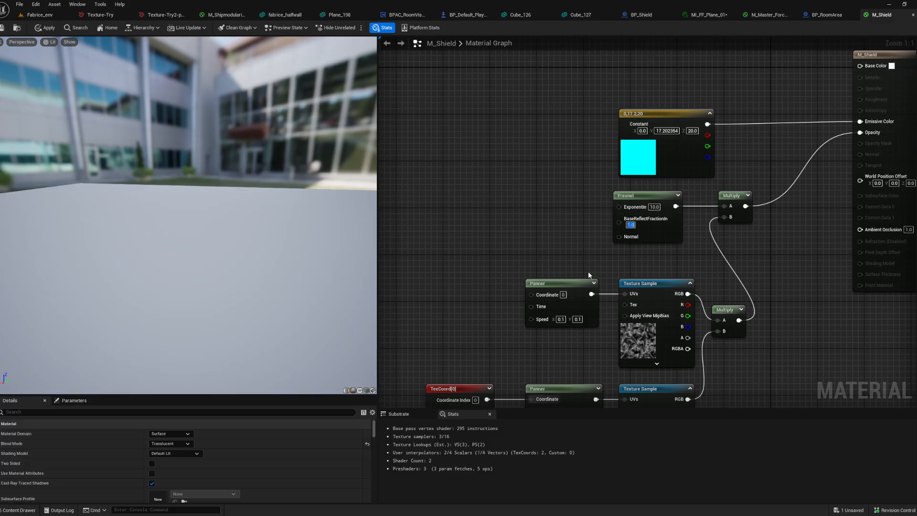
{"action": "type", "text": "0"}
{"action": "key", "text": "Return"}
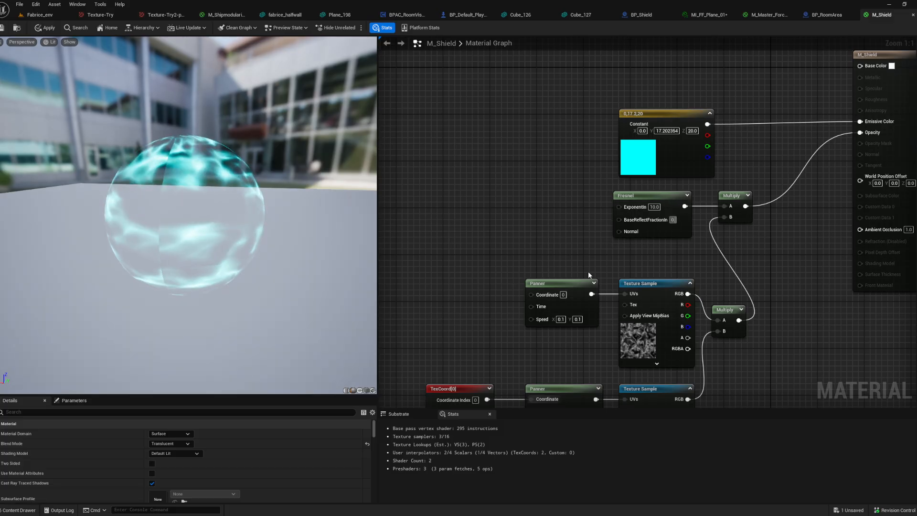
{"action": "type", "text": "0.5"}
{"action": "key", "text": "Return"}
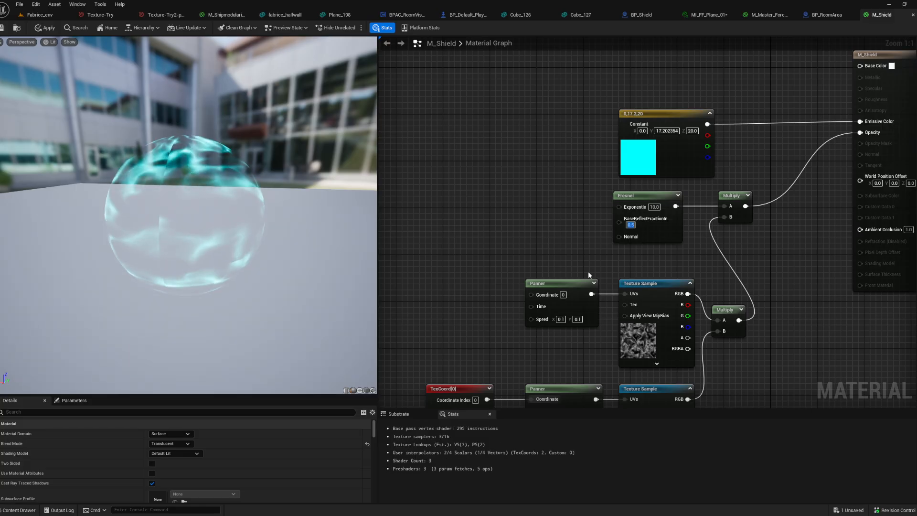
{"action": "type", "text": "0.05"}
{"action": "key", "text": "Return"}
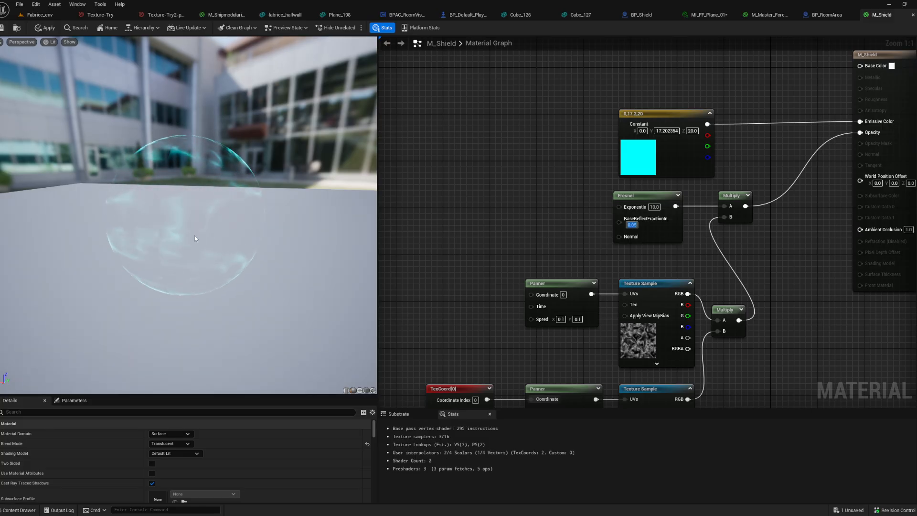
{"action": "left_click_drag", "start_coordinate": [195, 236], "coordinate": [200, 223]}
{"action": "scroll", "coordinate": [199, 222], "scroll_direction": "up", "scroll_amount": 3}
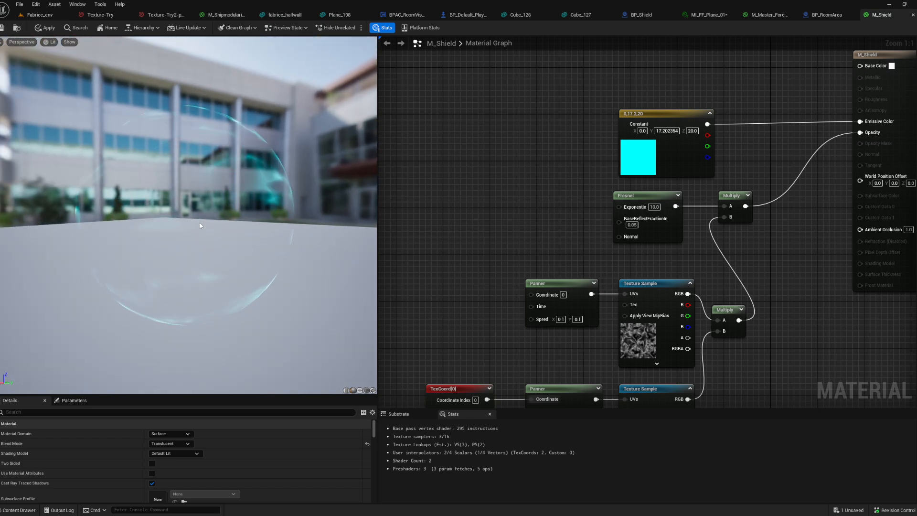
{"action": "left_click", "coordinate": [632, 225]}
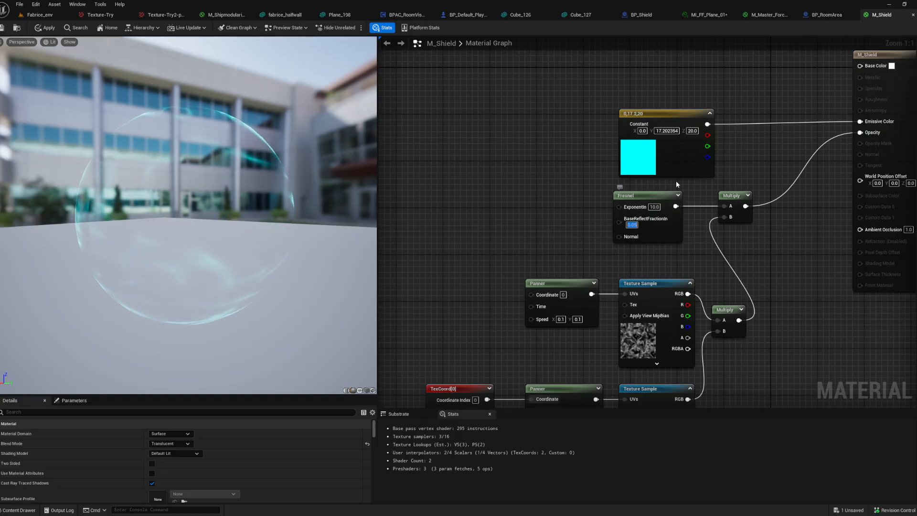
{"action": "left_click", "coordinate": [653, 207]}
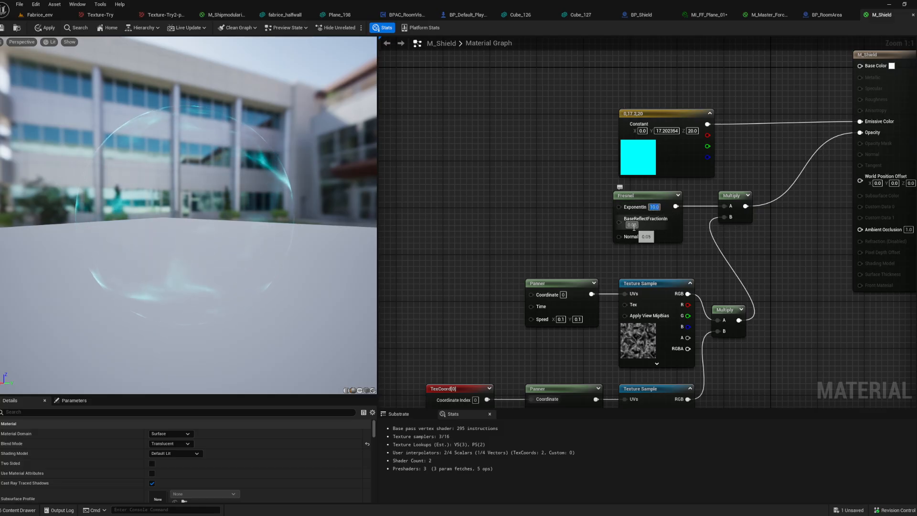
Connect the Fresnel output to Base Color and disconnect the material's Emissive Color and Opacity inputs to preview the Fresnel alone
{"action": "right_click_drag", "start_coordinate": [673, 210], "coordinate": [552, 266]}
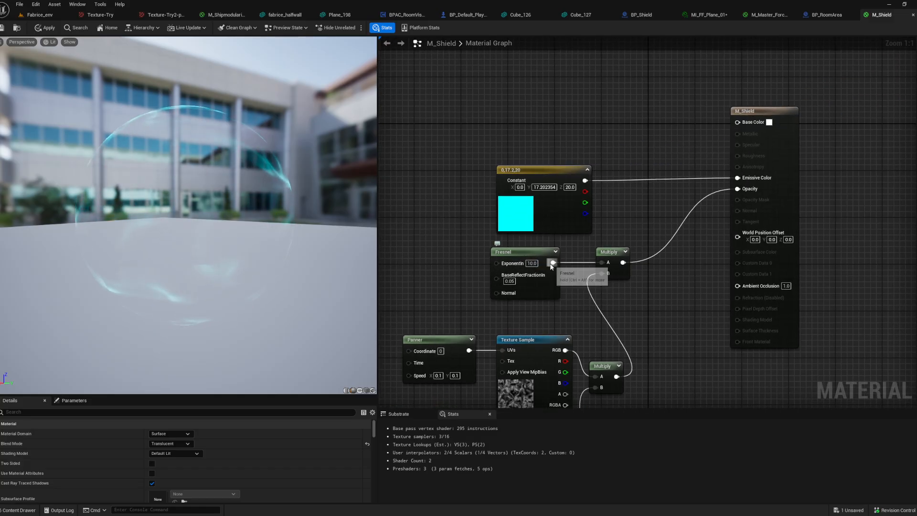
{"action": "left_click_drag", "start_coordinate": [551, 266], "coordinate": [738, 122]}
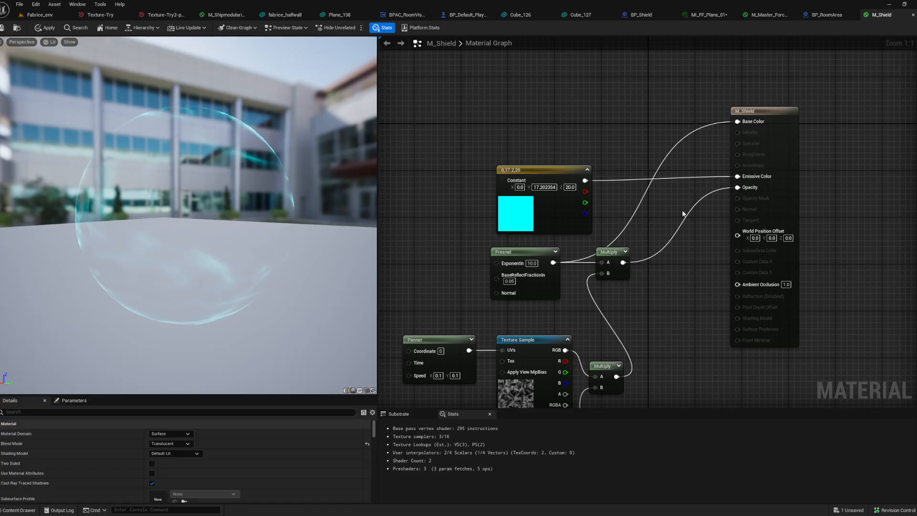
{"action": "left_click", "coordinate": [738, 176], "text": "alt"}
{"action": "left_click", "coordinate": [738, 189], "text": "alt"}
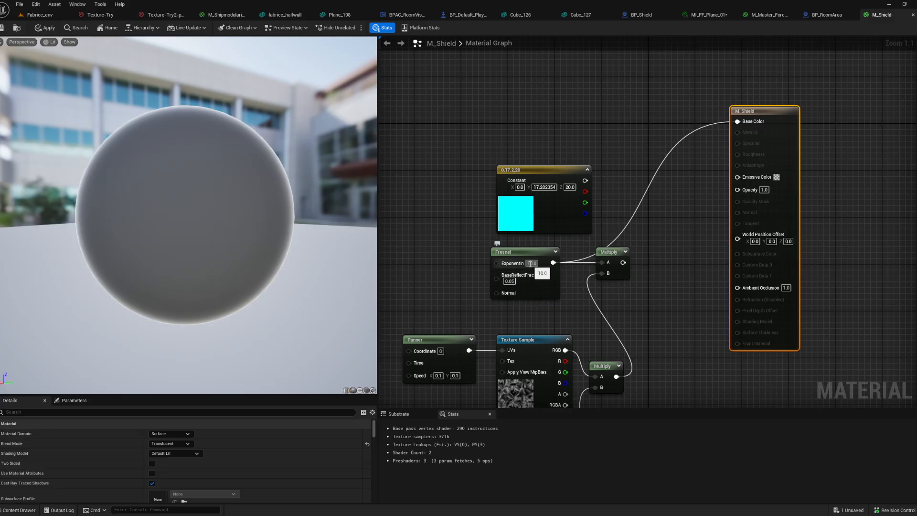
Compare Fresnel ExponentIn values of 100, 10 and 1 on the preview sphere, ending with 5
{"action": "left_click", "coordinate": [531, 263]}
{"action": "type", "text": "1"}
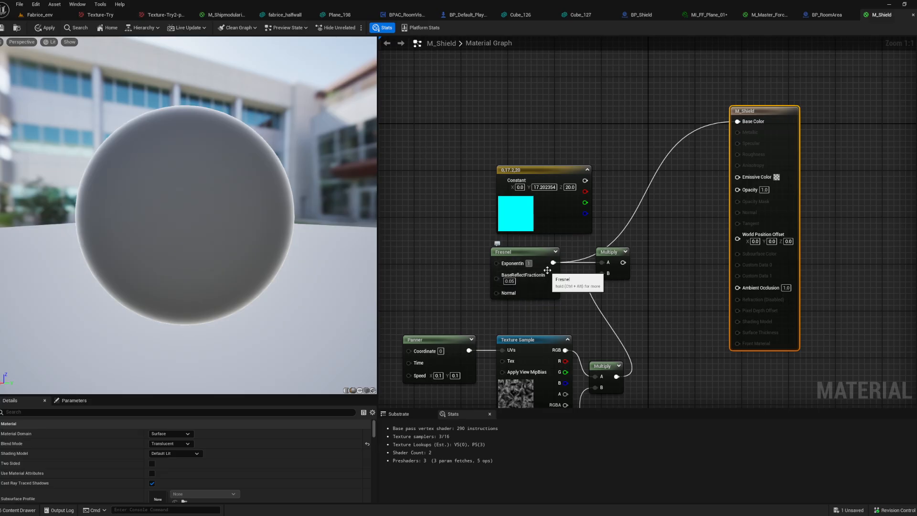
{"action": "type", "text": "00"}
{"action": "key", "text": "Return"}
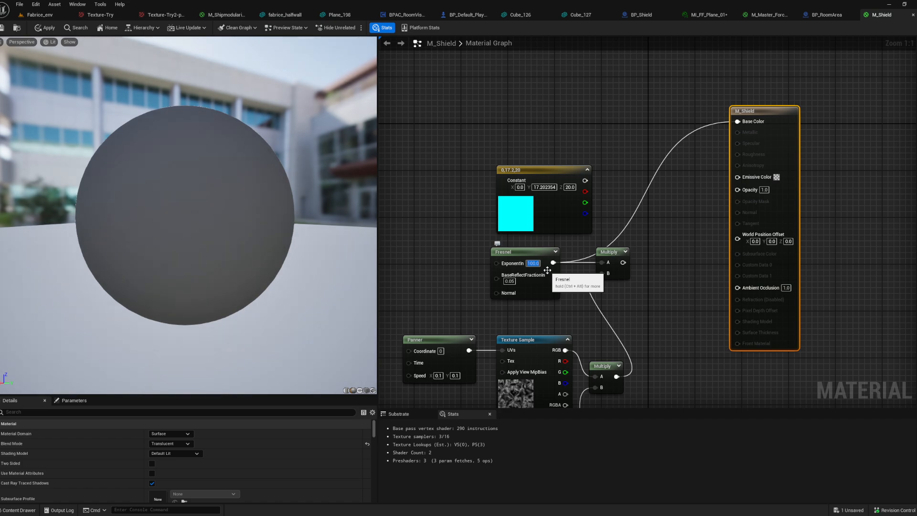
{"action": "type", "text": "1"}
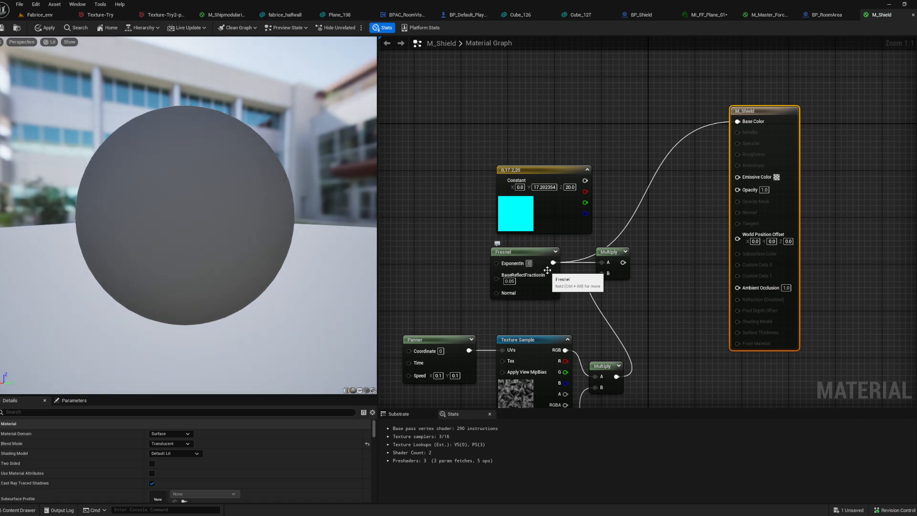
{"action": "type", "text": "00"}
{"action": "key", "text": "Return"}
{"action": "type", "text": "10"}
{"action": "key", "text": "Return"}
{"action": "key", "text": "Return"}
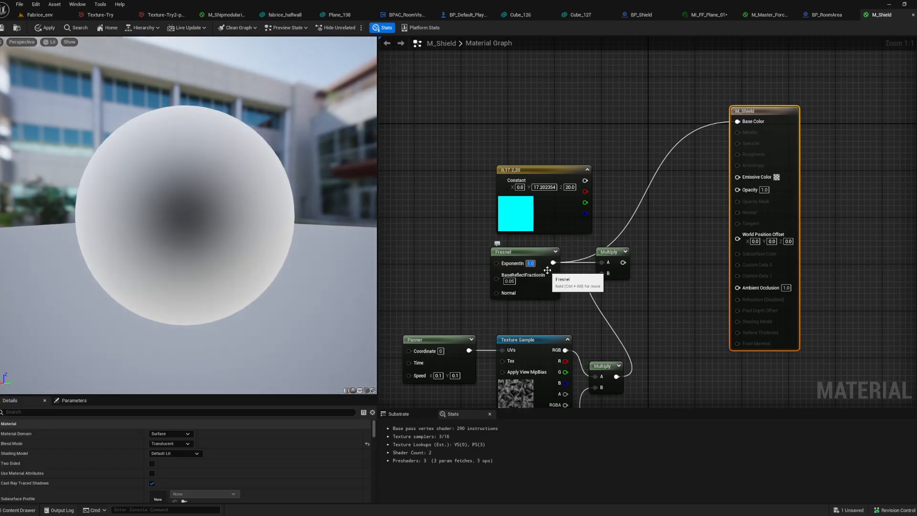
{"action": "type", "text": "5"}
{"action": "key", "text": "Return"}
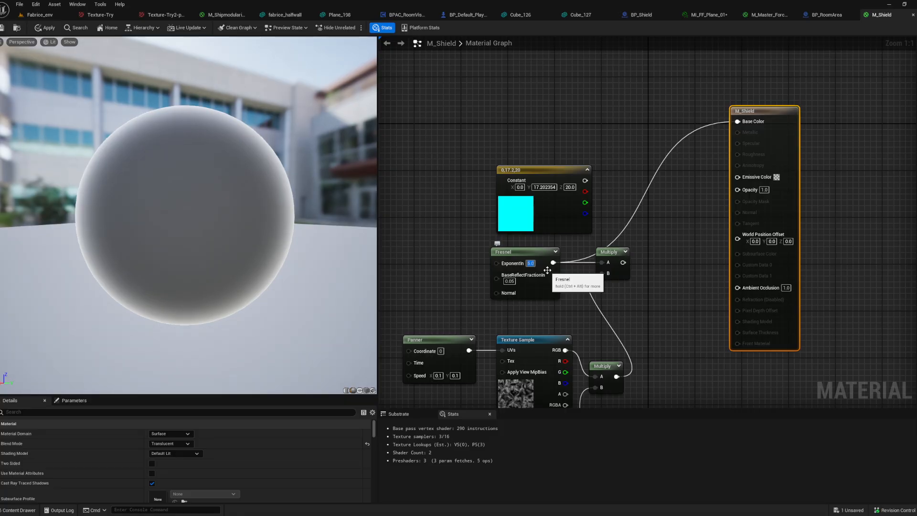
Set the Fresnel's BaseReflectFractionIn to 0
{"action": "key", "text": "Tab"}
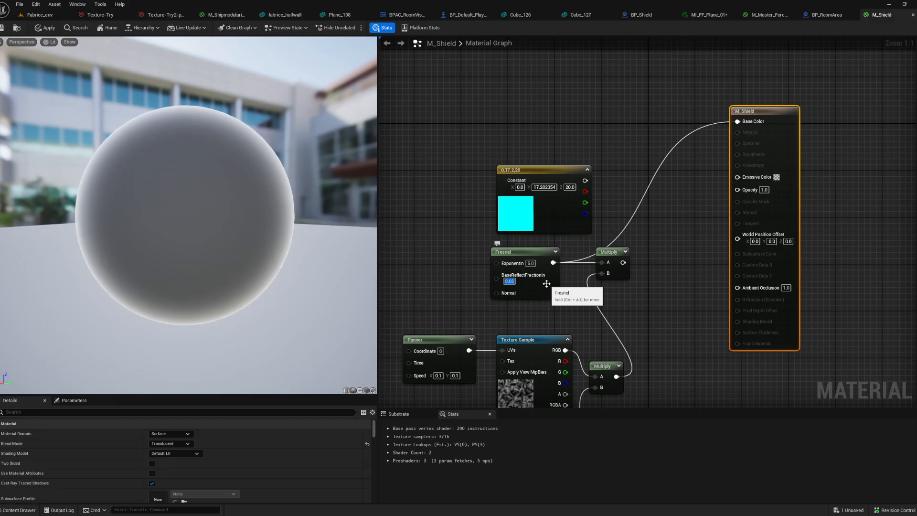
{"action": "type", "text": "0"}
{"action": "key", "text": "Return"}
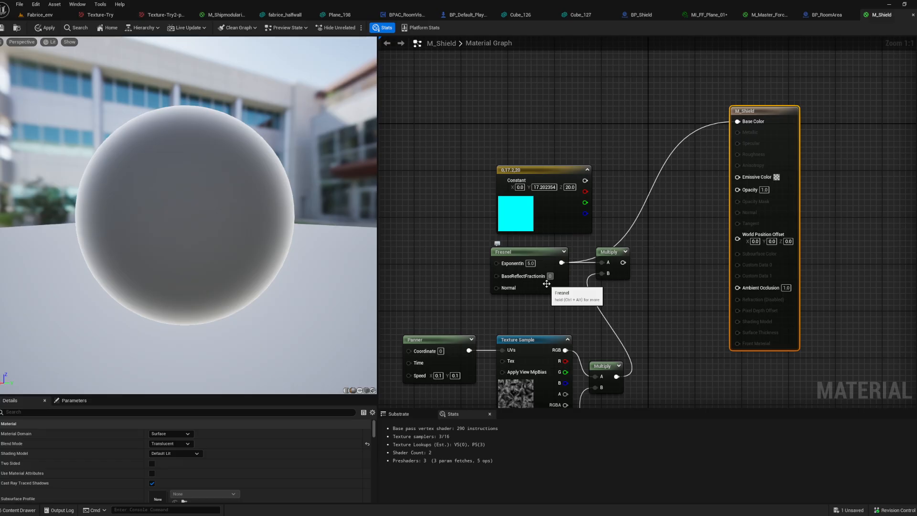
{"action": "key", "text": "Return"}
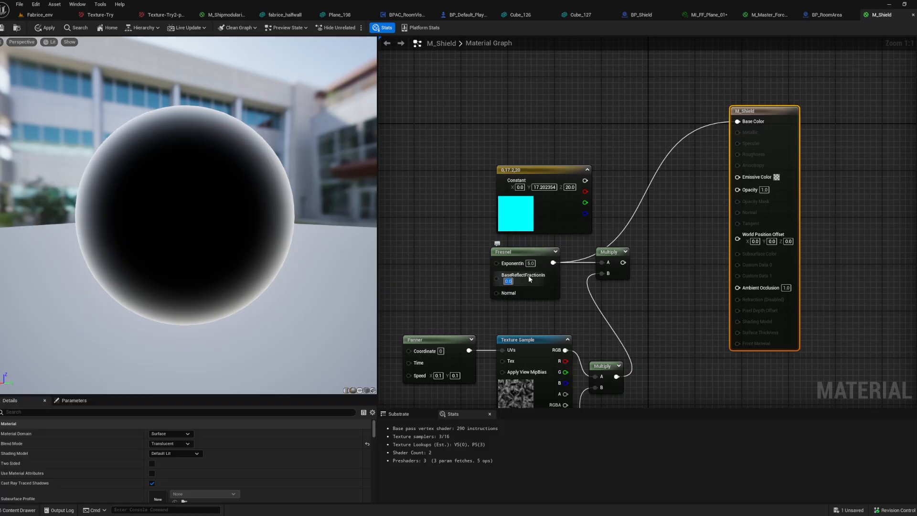
Set the Fresnel's ExponentIn to 10 and apply the material changes
{"action": "right_click_drag", "start_coordinate": [620, 233], "coordinate": [542, 246]}
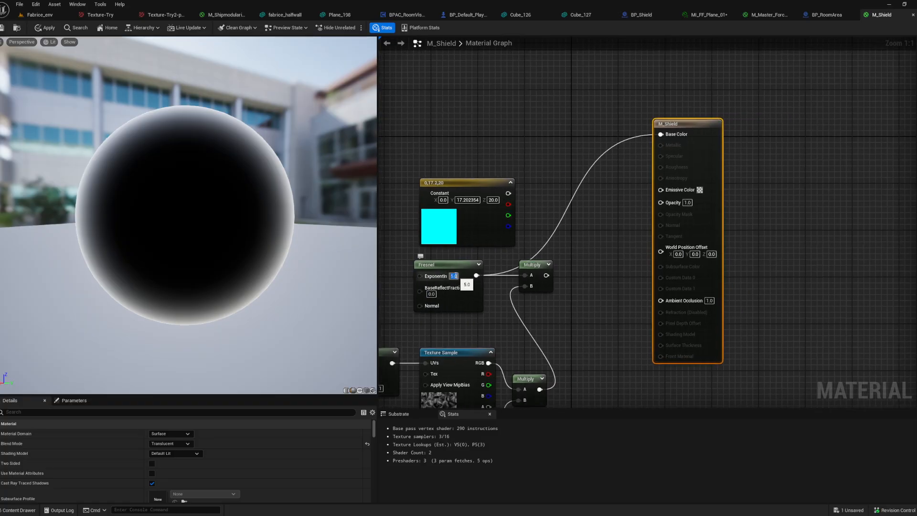
{"action": "left_click", "coordinate": [454, 276]}
{"action": "type", "text": "10"}
{"action": "key", "text": "Return"}
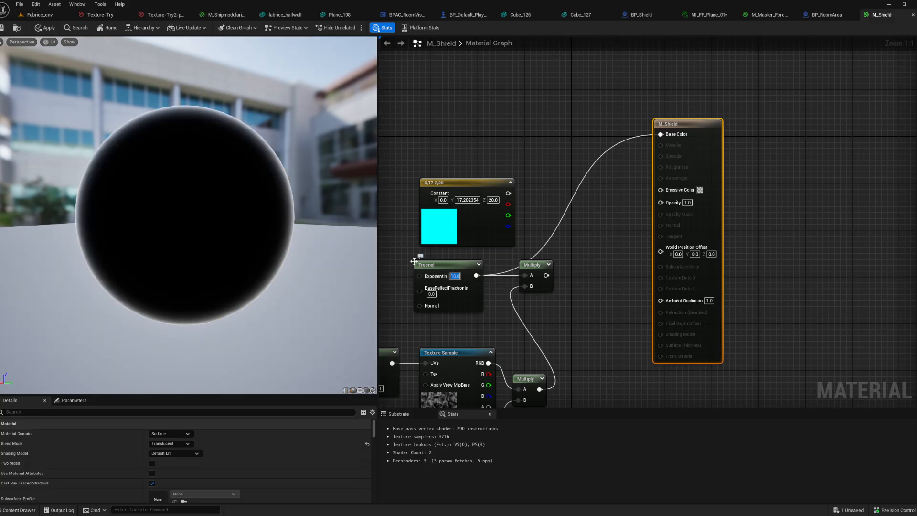
{"action": "right_click_drag", "start_coordinate": [456, 276], "coordinate": [540, 273]}
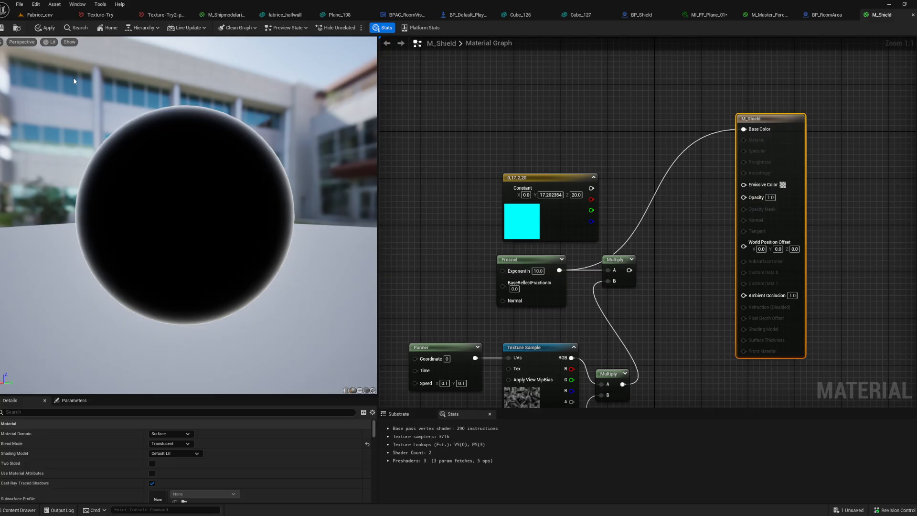
{"action": "left_click", "coordinate": [46, 30]}
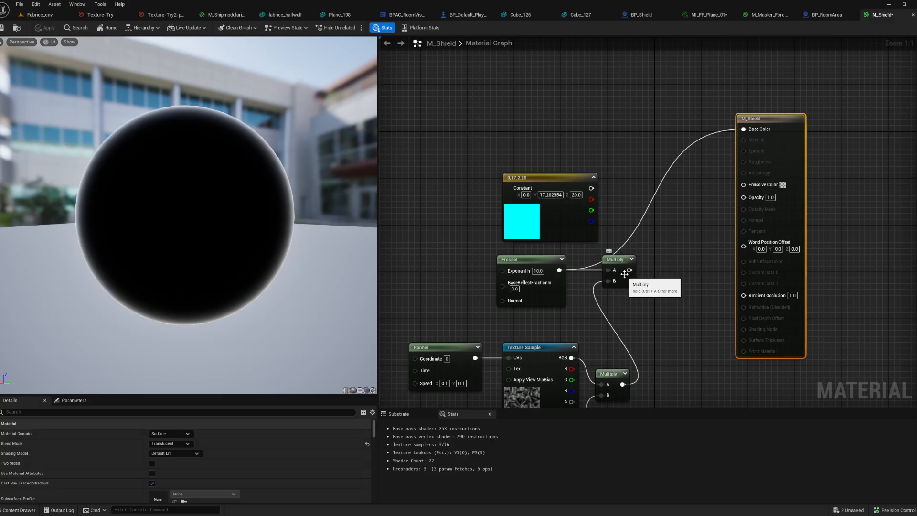
Reconnect the upper Multiply to Opacity and the cyan constant to Emissive Color, and disconnect the Fresnel from Base Color
{"action": "left_click_drag", "start_coordinate": [627, 270], "coordinate": [710, 248]}
{"action": "left_click_drag", "start_coordinate": [761, 200], "coordinate": [757, 198]}
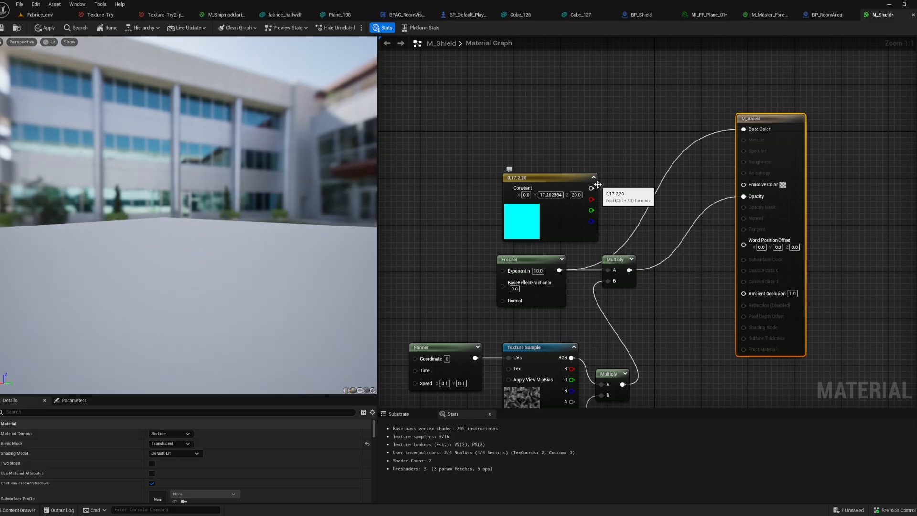
{"action": "left_click_drag", "start_coordinate": [591, 188], "coordinate": [744, 185]}
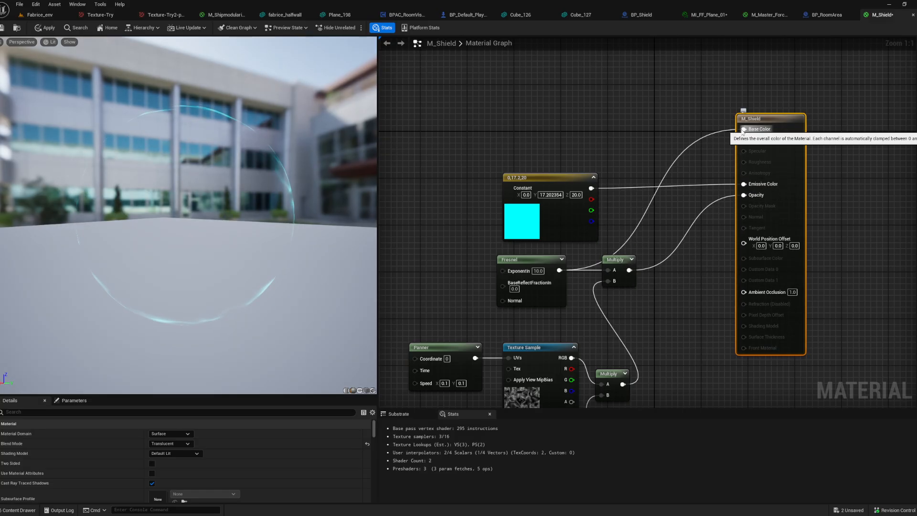
{"action": "left_click", "coordinate": [744, 129], "text": "alt"}
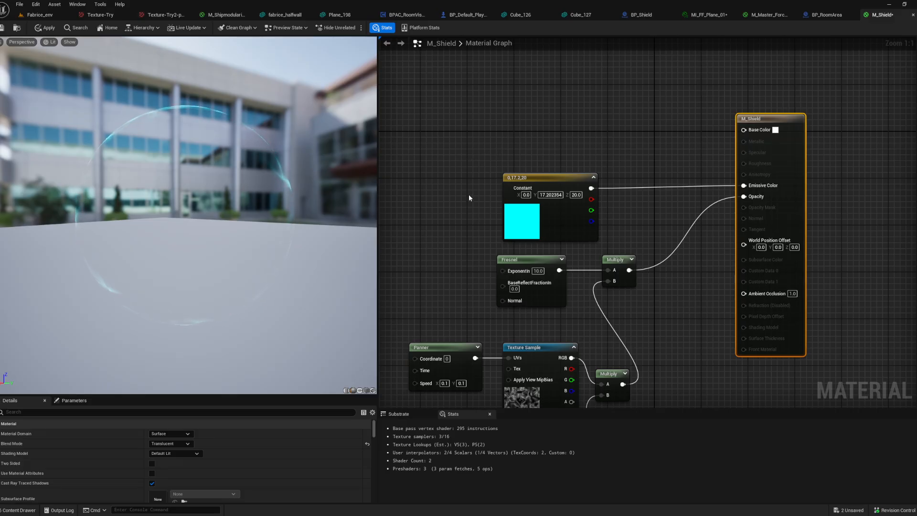
Create an Add node and place it beside the Fresnel's output, before the upper Multiply
{"action": "right_click_drag", "start_coordinate": [467, 203], "coordinate": [437, 139]}
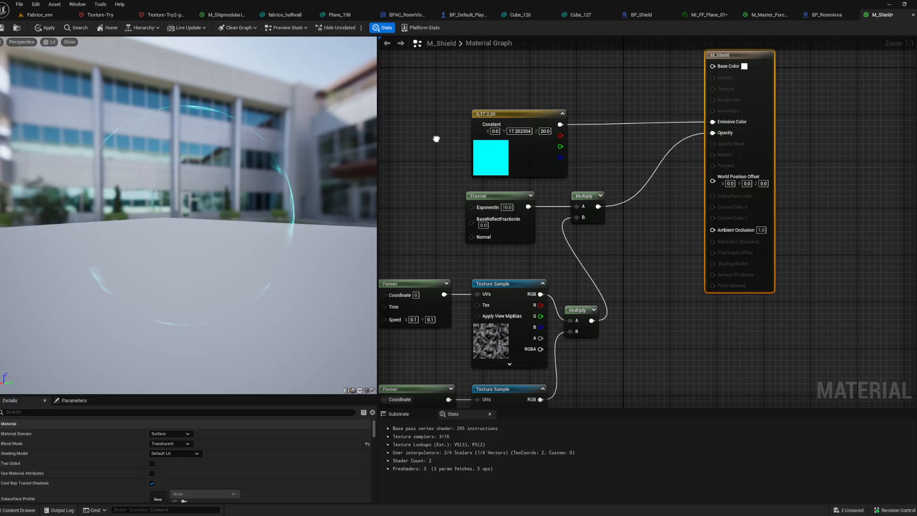
{"action": "right_click", "coordinate": [616, 224]}
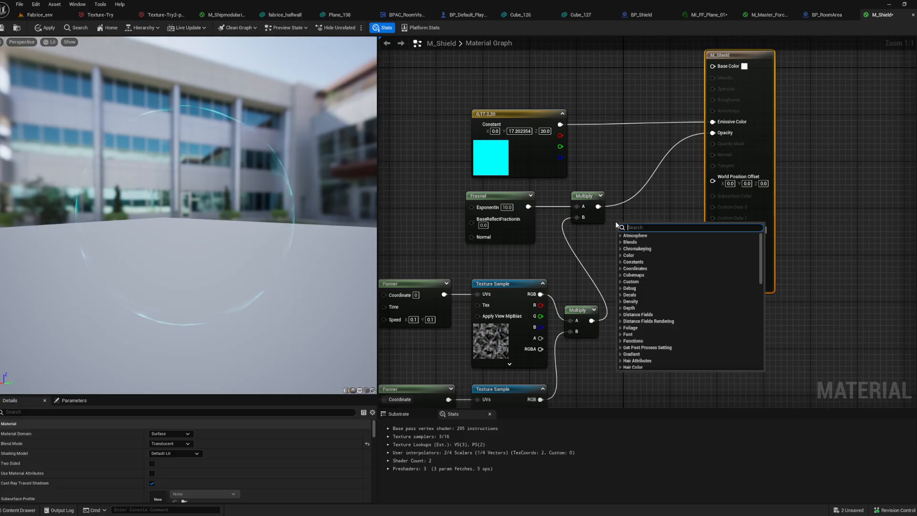
{"action": "type", "text": "add"}
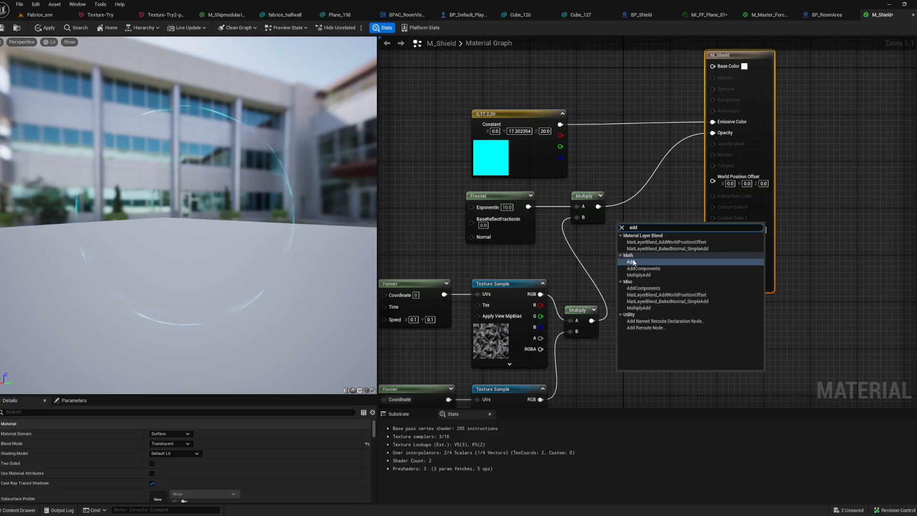
{"action": "left_click", "coordinate": [634, 261]}
{"action": "left_click_drag", "start_coordinate": [638, 228], "coordinate": [546, 220]}
{"action": "right_click_drag", "start_coordinate": [538, 198], "coordinate": [591, 202]}
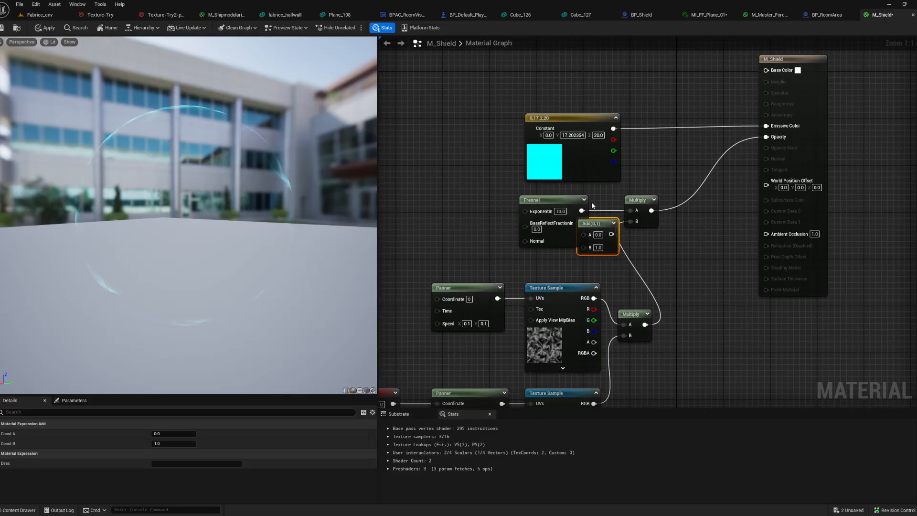
Move the Fresnel node farther from the upper Multiply and delete the unconnected Add node between them
{"action": "left_click_drag", "start_coordinate": [559, 202], "coordinate": [517, 202]}
{"action": "left_click_drag", "start_coordinate": [594, 223], "coordinate": [581, 217]}
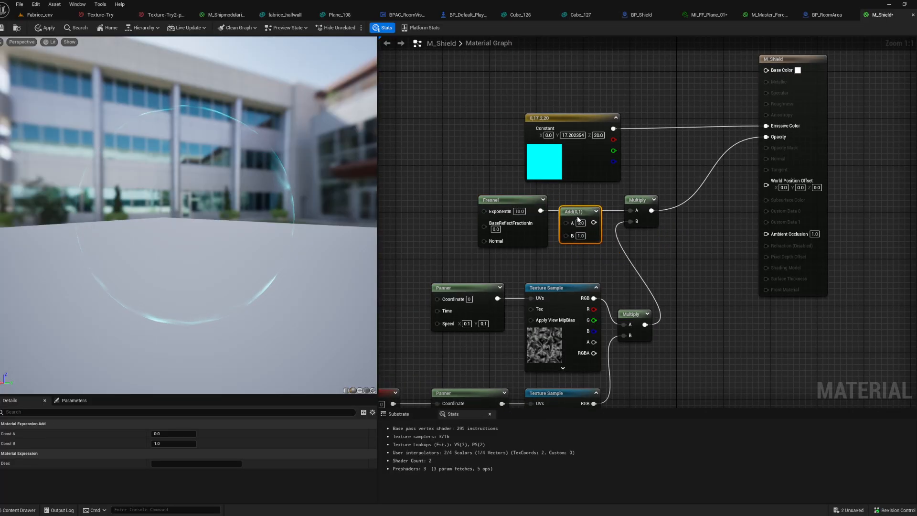
{"action": "key", "text": "Delete"}
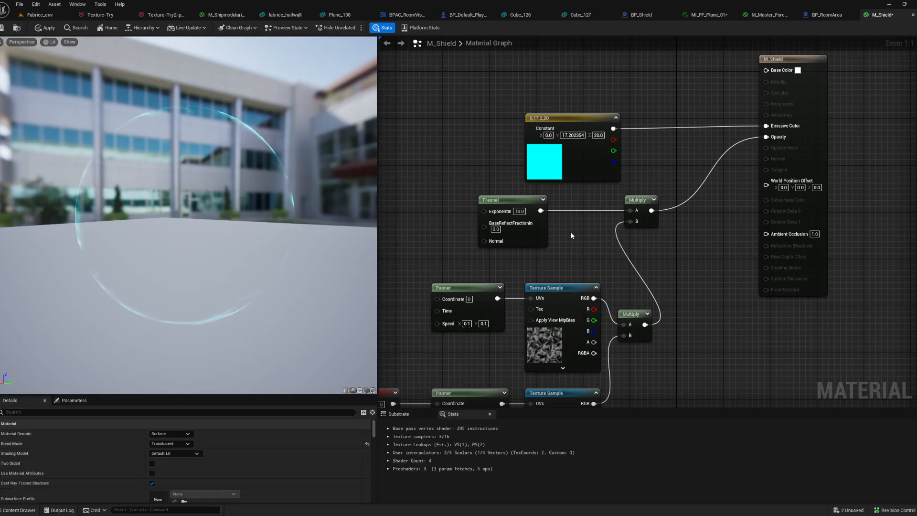
Create a MultiplyAdd node beside the Fresnel and connect the Fresnel's output to its Base input
{"action": "right_click", "coordinate": [575, 241]}
{"action": "type", "text": "multiply"}
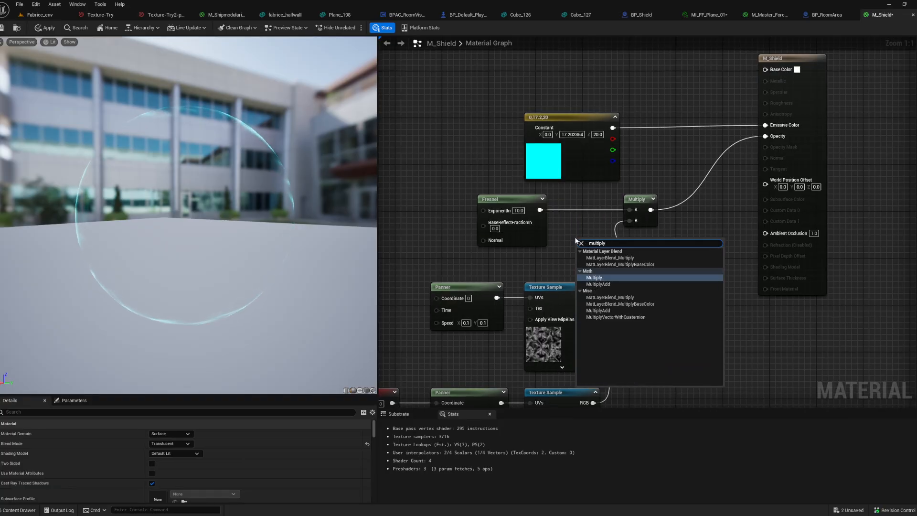
{"action": "key", "text": "Down"}
{"action": "key", "text": "Return"}
{"action": "left_click_drag", "start_coordinate": [576, 241], "coordinate": [567, 209]}
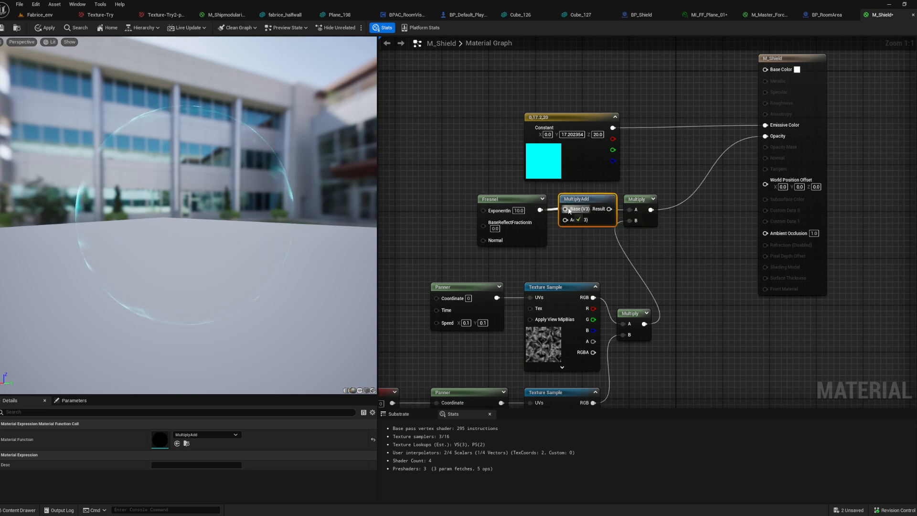
Replace the upper Multiply with the MultiplyAdd, feeding the noise Multiply into Add and the Result into Opacity
{"action": "left_click", "coordinate": [637, 199]}
{"action": "key", "text": "Delete"}
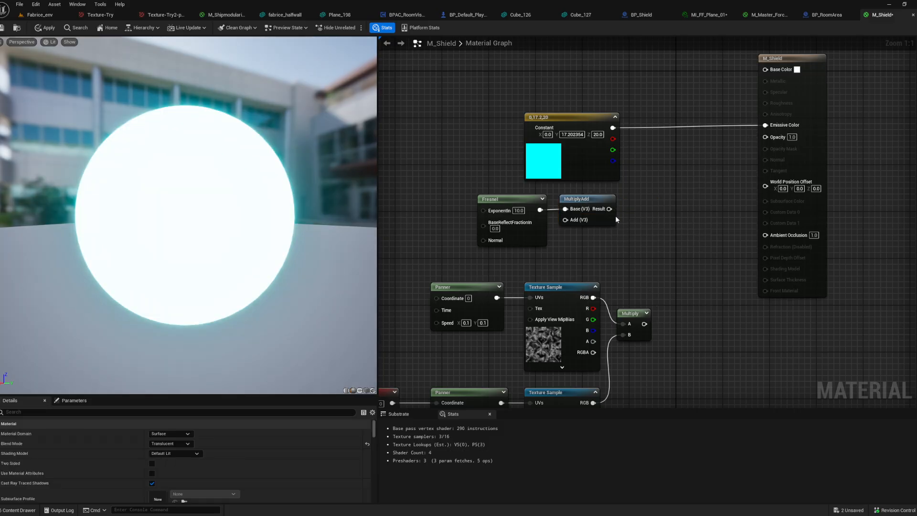
{"action": "left_click_drag", "start_coordinate": [585, 203], "coordinate": [766, 136]}
{"action": "left_click_drag", "start_coordinate": [612, 198], "coordinate": [658, 199]}
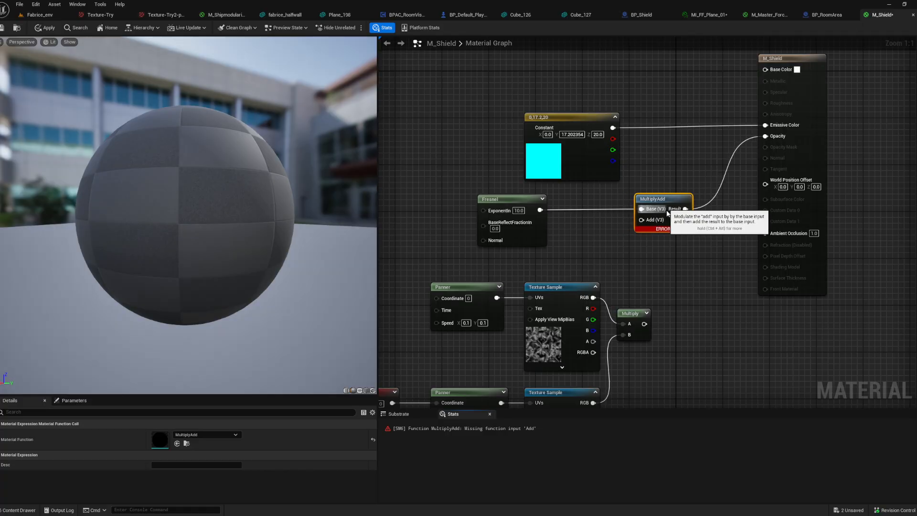
{"action": "left_click_drag", "start_coordinate": [644, 324], "coordinate": [642, 219]}
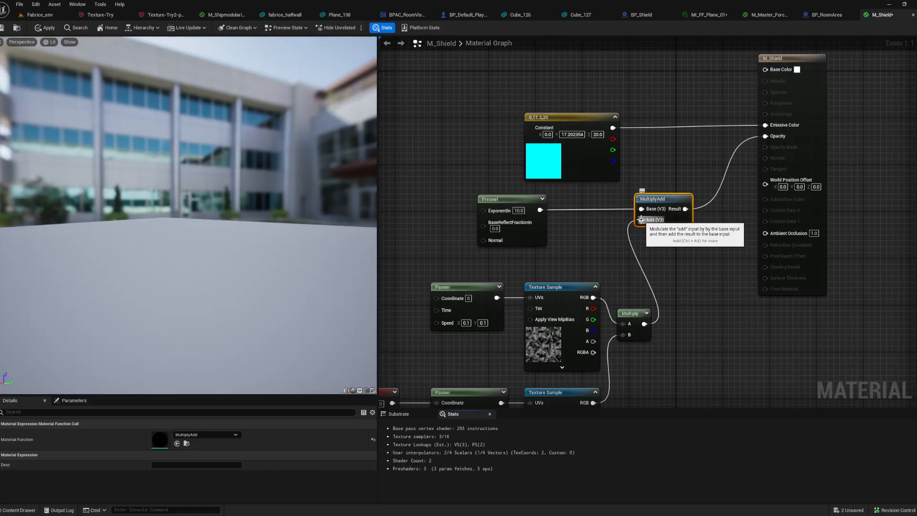
{"action": "right_click_drag", "start_coordinate": [498, 250], "coordinate": [462, 251]}
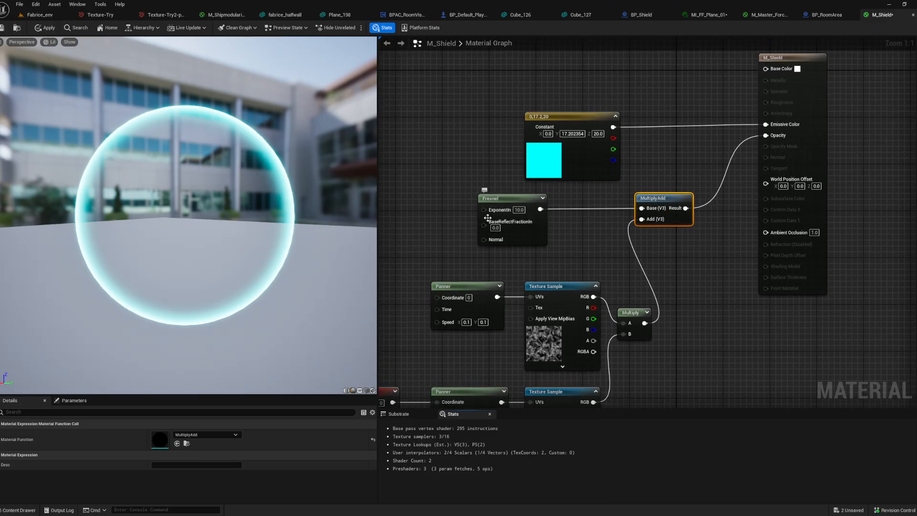
{"action": "left_click", "coordinate": [590, 258]}
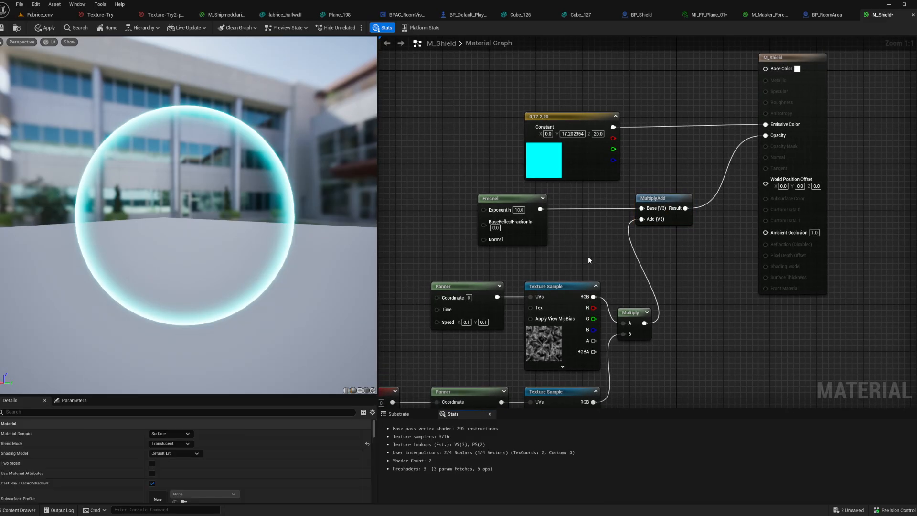
Swap the MultiplyAdd inputs so the noise Multiply feeds Base and the Fresnel feeds Add, and inspect the preview sphere
{"action": "right_click_drag", "start_coordinate": [588, 257], "coordinate": [600, 254]}
{"action": "left_click_drag", "start_coordinate": [239, 239], "coordinate": [363, 227]}
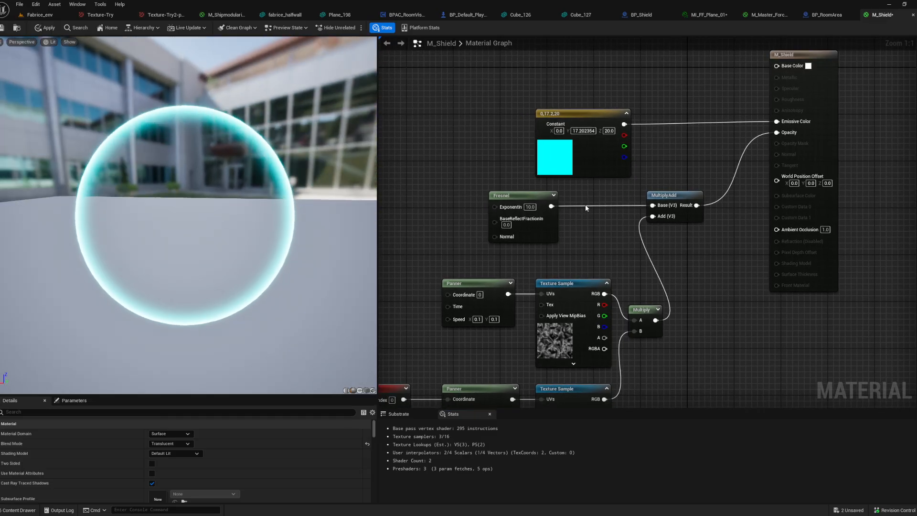
{"action": "left_click", "coordinate": [657, 217], "text": "alt"}
{"action": "left_click", "coordinate": [654, 206], "text": "alt"}
{"action": "left_click_drag", "start_coordinate": [551, 206], "coordinate": [653, 216]}
{"action": "left_click_drag", "start_coordinate": [656, 320], "coordinate": [653, 205]}
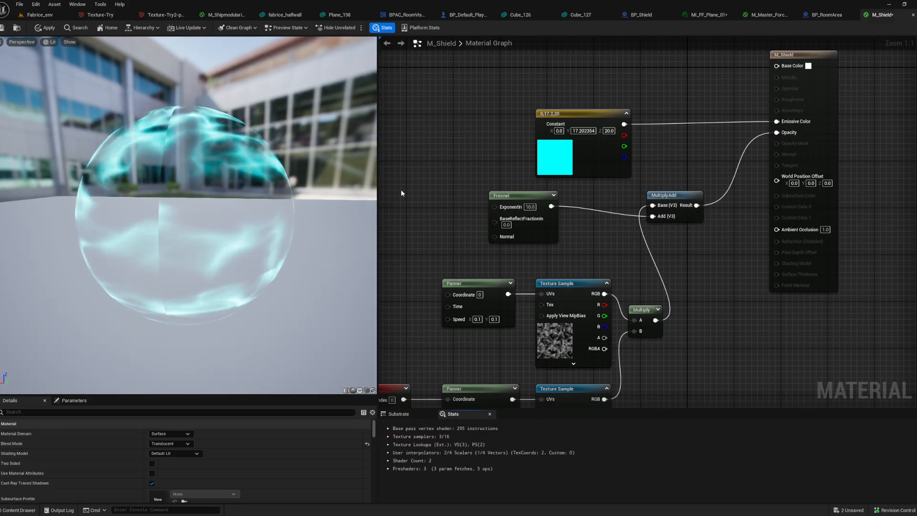
{"action": "left_click_drag", "start_coordinate": [308, 187], "coordinate": [370, 191]}
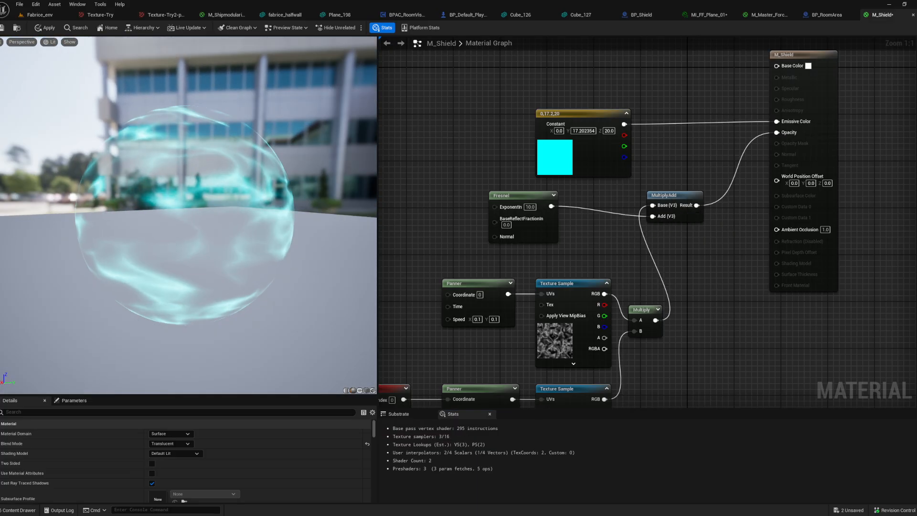
{"action": "left_click_drag", "start_coordinate": [307, 187], "coordinate": [334, 186]}
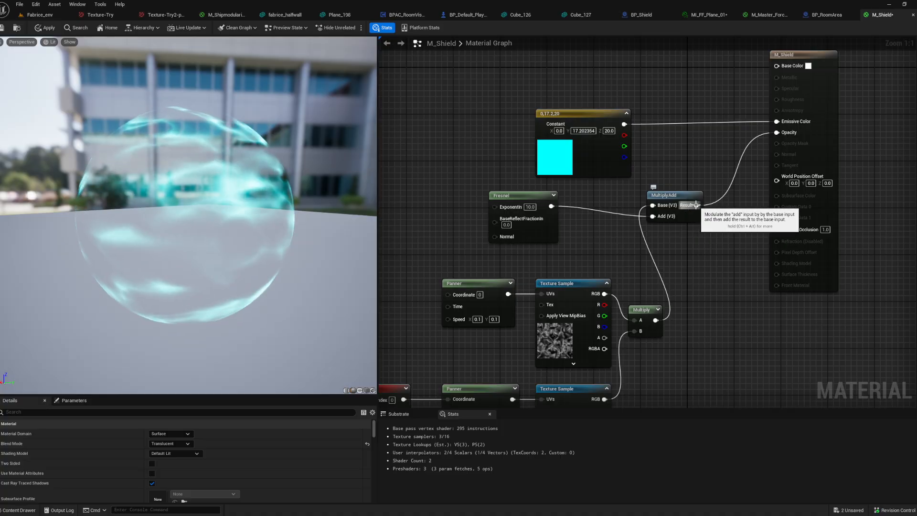
Disconnect the MultiplyAdd node's Add and Base inputs and its link to Opacity
{"action": "left_click", "coordinate": [651, 215], "text": "alt"}
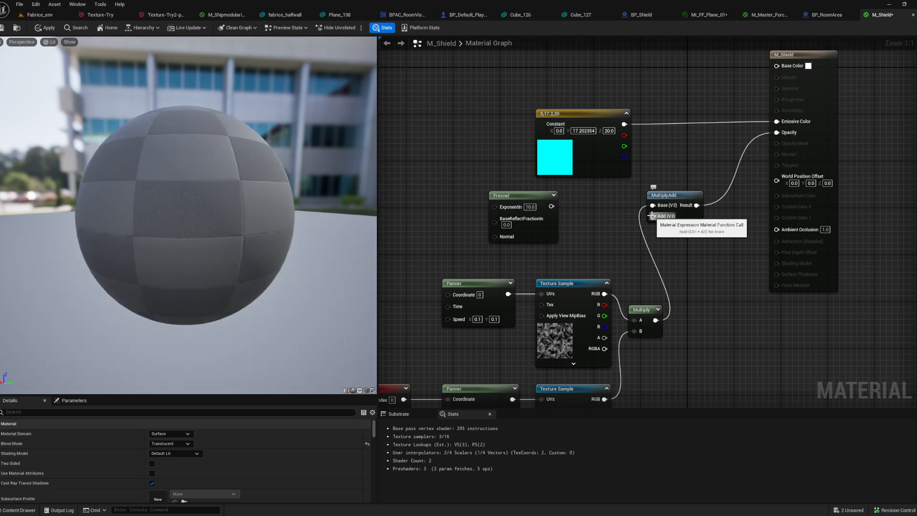
{"action": "left_click", "coordinate": [652, 205], "text": "alt"}
{"action": "left_click", "coordinate": [681, 206], "text": "alt"}
Combine the Fresnel and the noise Multiply in a new Multiply node connected to Opacity, moving the MultiplyAdd aside
{"action": "left_click_drag", "start_coordinate": [552, 206], "coordinate": [588, 205]}
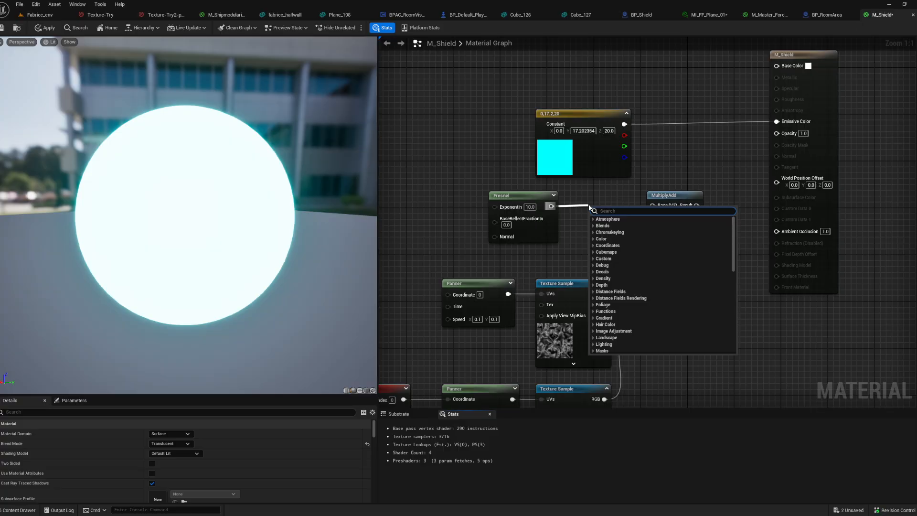
{"action": "type", "text": "mult"}
{"action": "key", "text": "Return"}
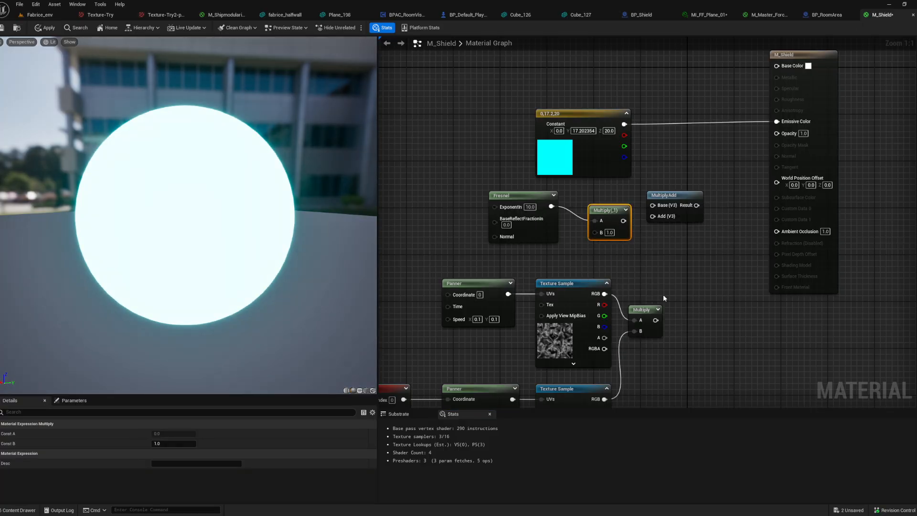
{"action": "left_click_drag", "start_coordinate": [655, 320], "coordinate": [595, 232]}
{"action": "left_click_drag", "start_coordinate": [664, 195], "coordinate": [711, 265]}
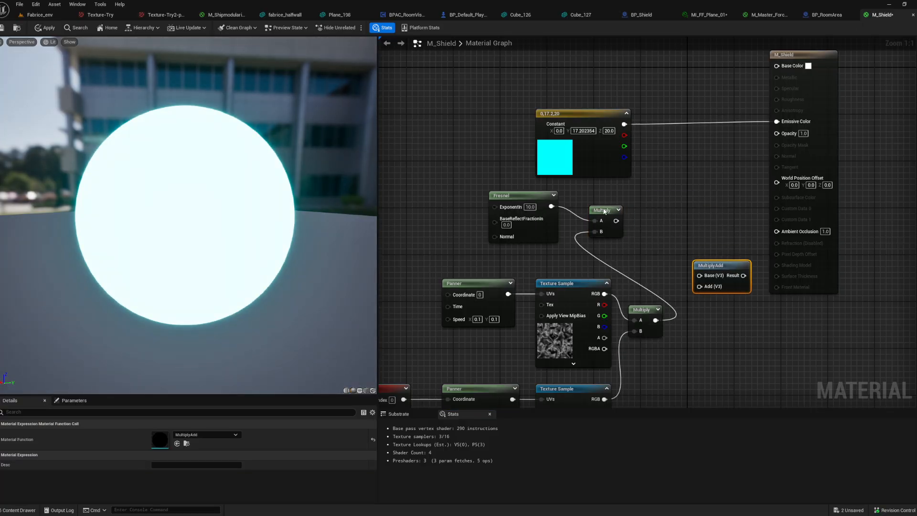
{"action": "left_click_drag", "start_coordinate": [604, 211], "coordinate": [776, 133]}
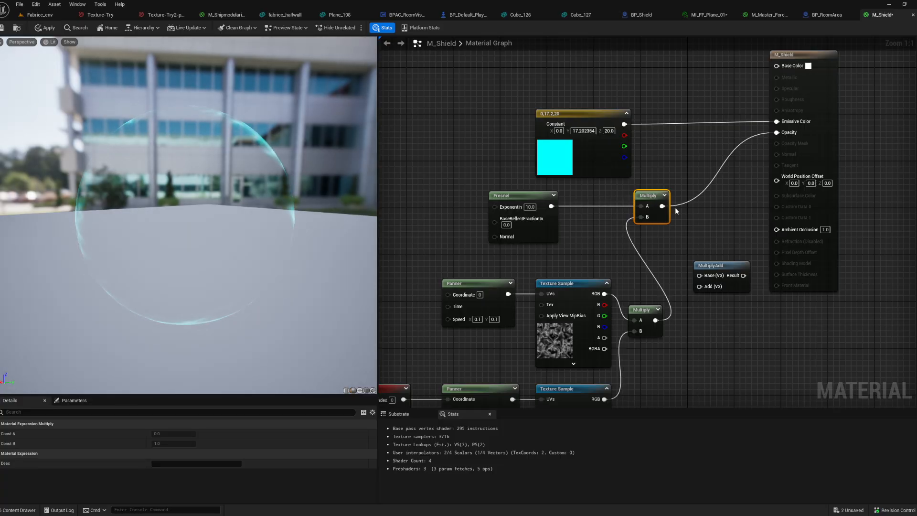
{"action": "right_click_drag", "start_coordinate": [674, 208], "coordinate": [500, 229]}
{"action": "left_click_drag", "start_coordinate": [648, 145], "coordinate": [698, 143]}
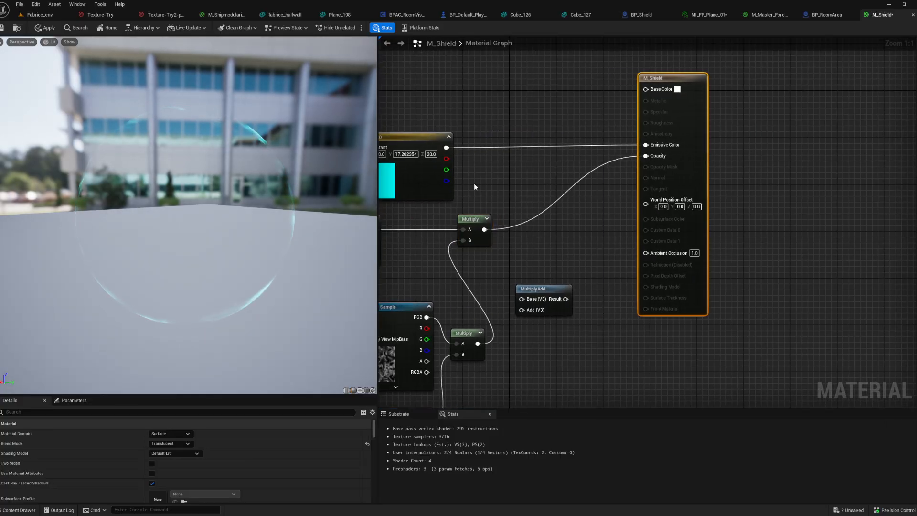
{"action": "right_click_drag", "start_coordinate": [504, 186], "coordinate": [637, 196]}
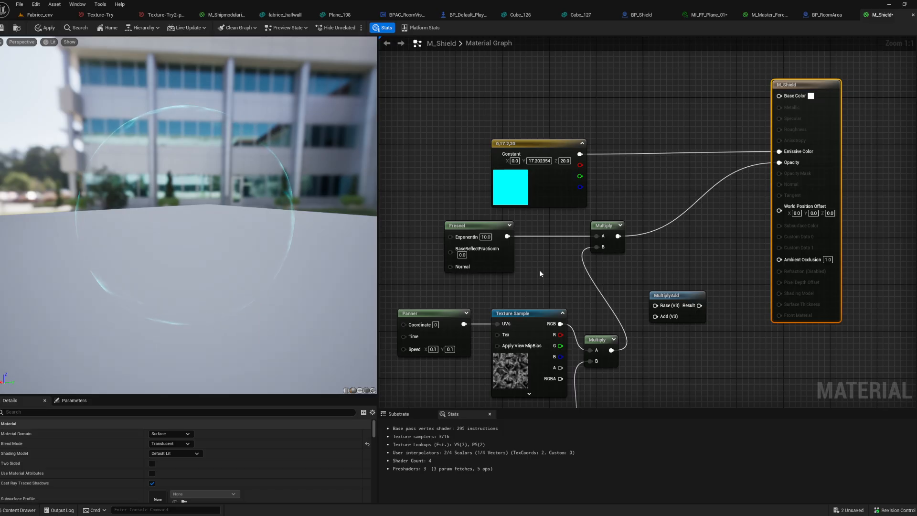
Create an Add node fed by the Fresnel's output and place it above and beyond the upper Multiply
{"action": "left_click", "coordinate": [509, 243]}
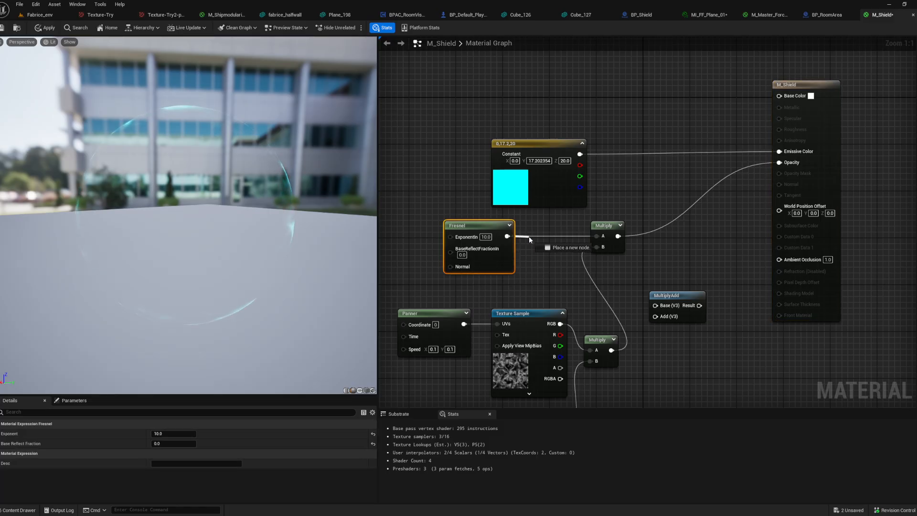
{"action": "left_click_drag", "start_coordinate": [529, 239], "coordinate": [529, 240]}
{"action": "type", "text": "add"}
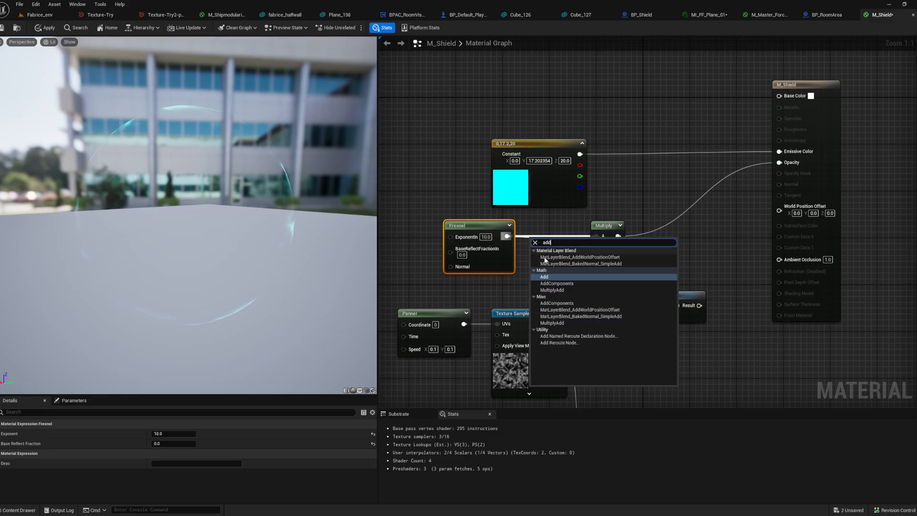
{"action": "left_click", "coordinate": [544, 277]}
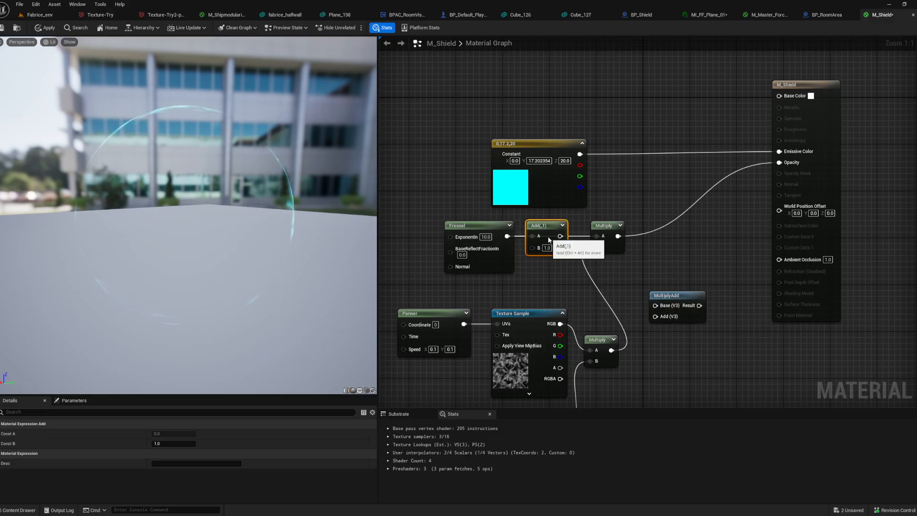
{"action": "left_click_drag", "start_coordinate": [474, 227], "coordinate": [445, 227]}
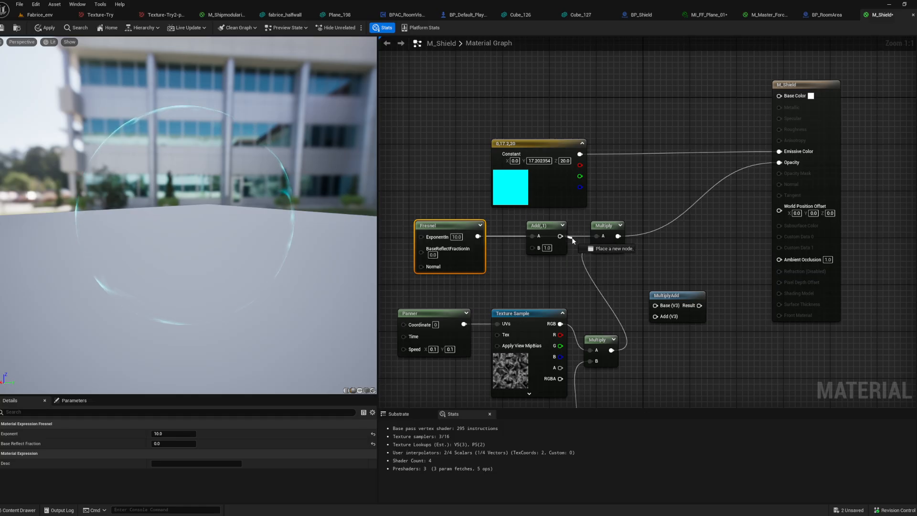
{"action": "left_click_drag", "start_coordinate": [582, 215], "coordinate": [668, 200]}
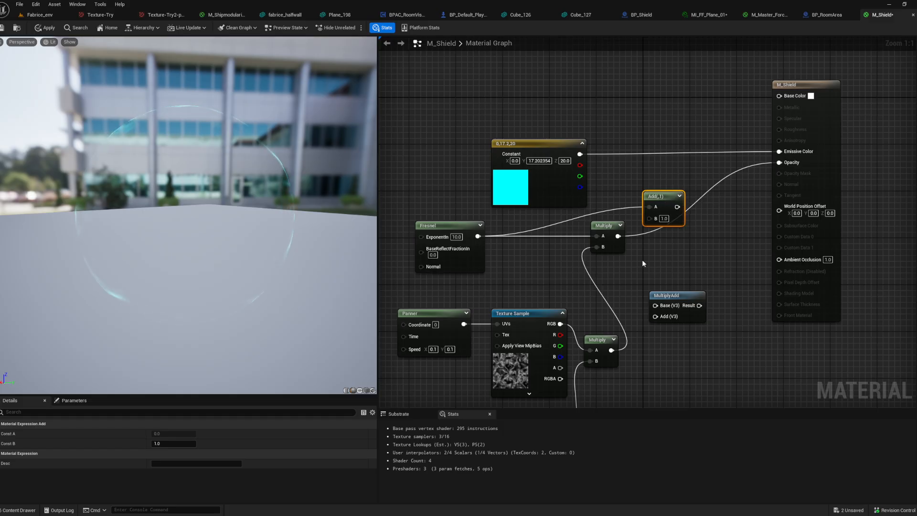
Connect the upper Multiply to the Add node's B input and the Add output to Opacity
{"action": "left_click_drag", "start_coordinate": [619, 242], "coordinate": [630, 260]}
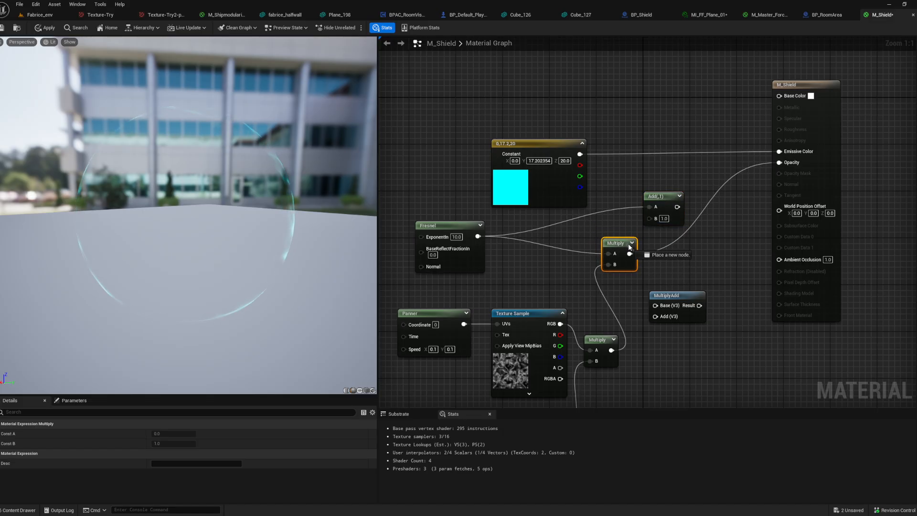
{"action": "left_click_drag", "start_coordinate": [649, 218], "coordinate": [649, 220]}
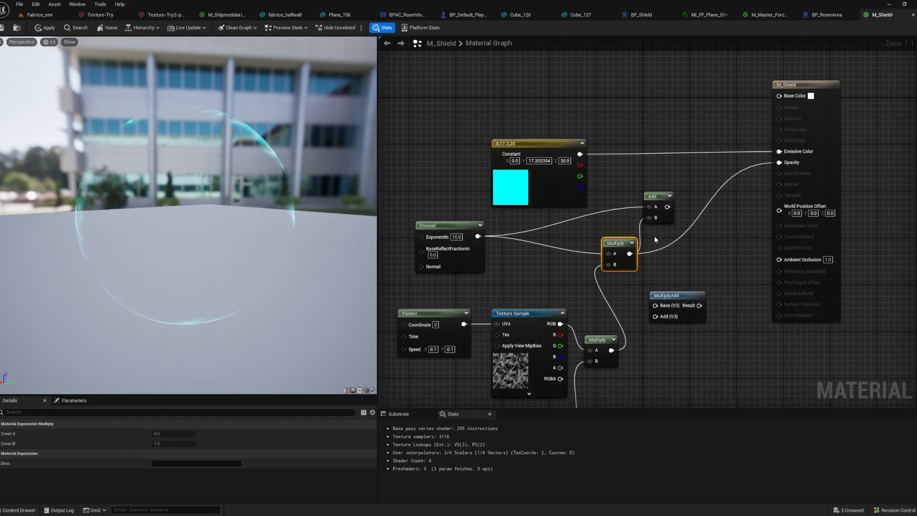
{"action": "right_click_drag", "start_coordinate": [654, 237], "coordinate": [647, 245]}
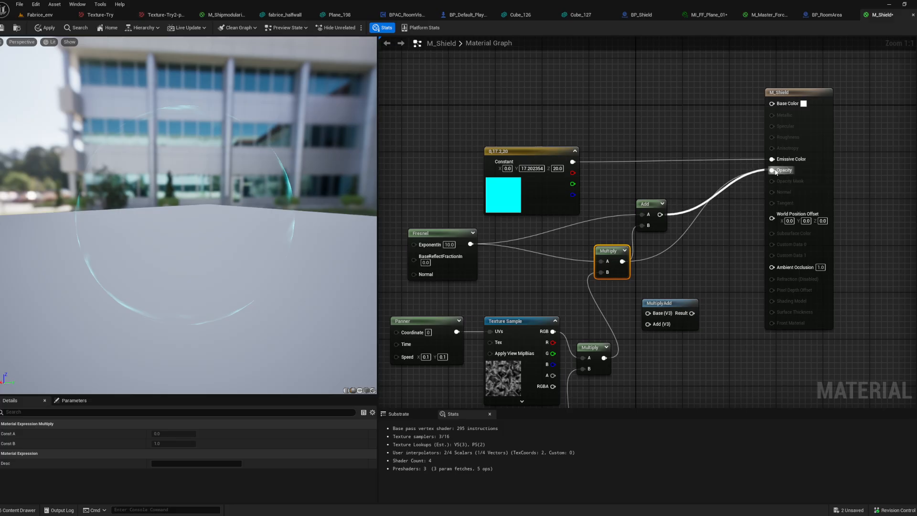
{"action": "left_click_drag", "start_coordinate": [775, 173], "coordinate": [773, 171]}
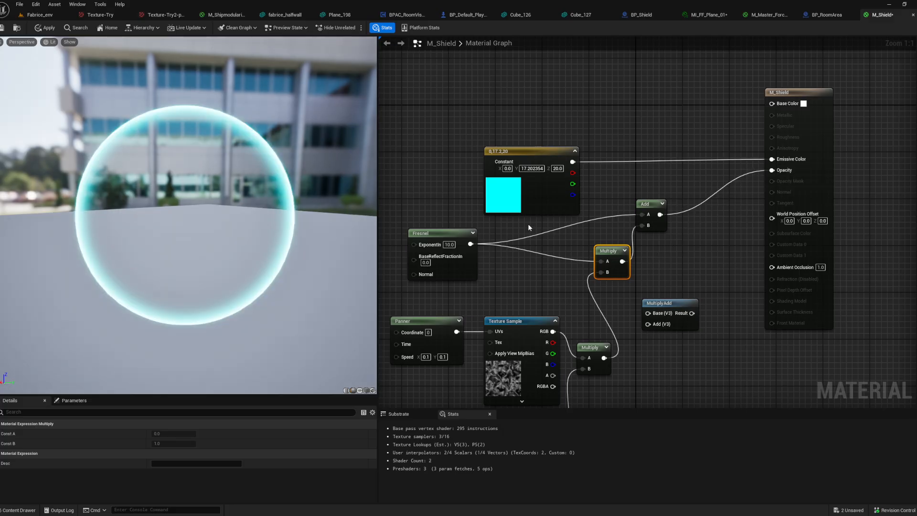
Examine the shield's edge glow on the preview sphere from different distances and angles
{"action": "scroll", "coordinate": [269, 209], "scroll_direction": "up", "scroll_amount": 4}
{"action": "scroll", "coordinate": [269, 211], "scroll_direction": "down", "scroll_amount": 4}
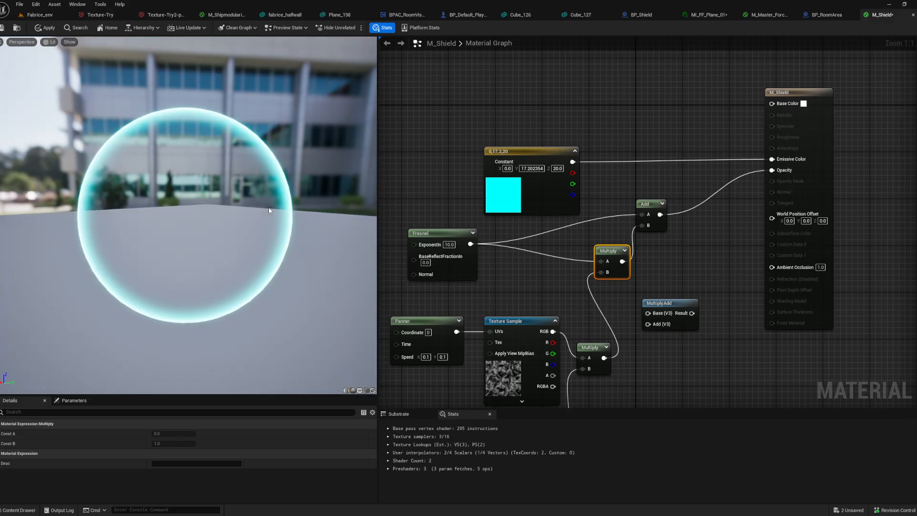
{"action": "scroll", "coordinate": [269, 211], "scroll_direction": "up", "scroll_amount": 4}
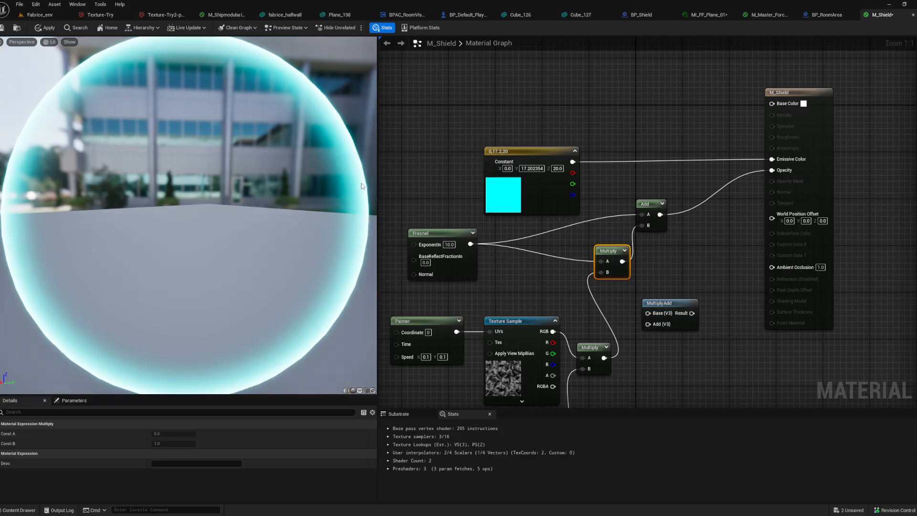
{"action": "scroll", "coordinate": [362, 187], "scroll_direction": "up", "scroll_amount": 3}
{"action": "scroll", "coordinate": [344, 184], "scroll_direction": "down", "scroll_amount": 6}
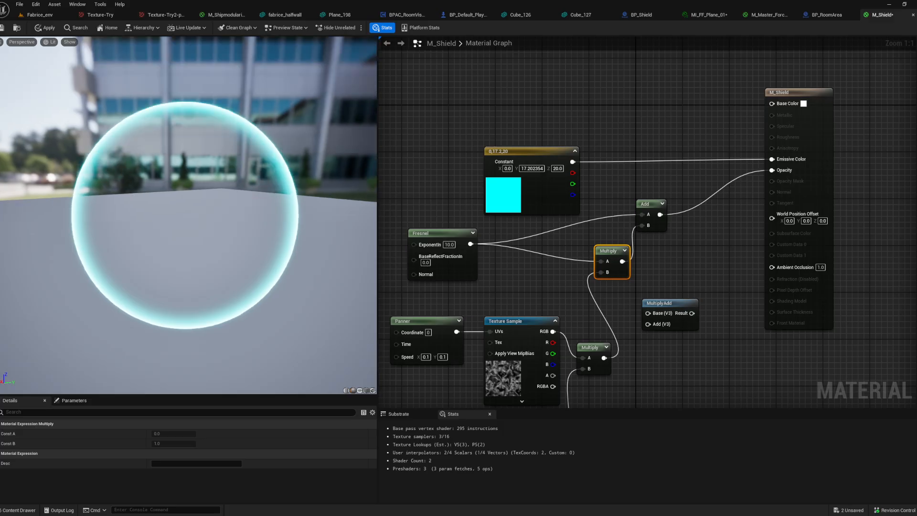
{"action": "left_click_drag", "start_coordinate": [342, 182], "coordinate": [370, 167]}
{"action": "scroll", "coordinate": [305, 196], "scroll_direction": "up", "scroll_amount": 4}
{"action": "scroll", "coordinate": [305, 196], "scroll_direction": "down", "scroll_amount": 5}
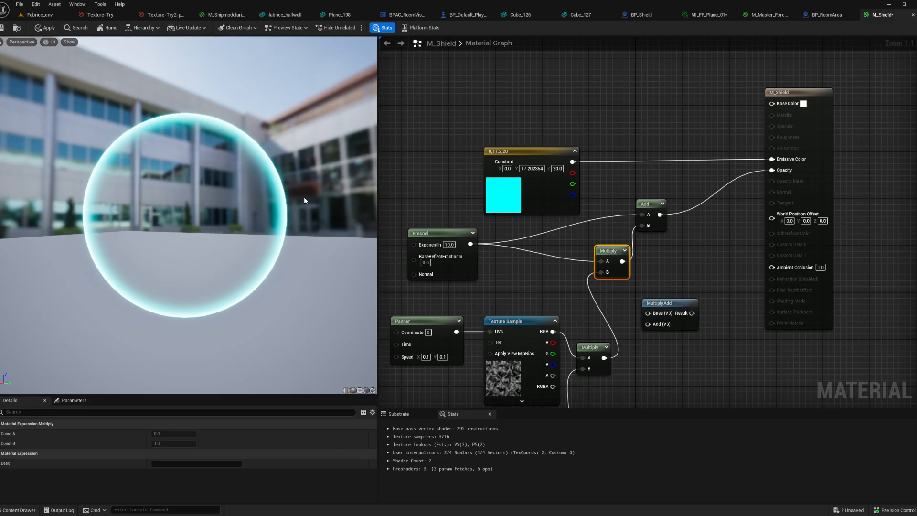
Delete the Add node that links the Fresnel and the upper Multiply to Opacity
{"action": "left_click", "coordinate": [651, 205]}
{"action": "key", "text": "Delete"}
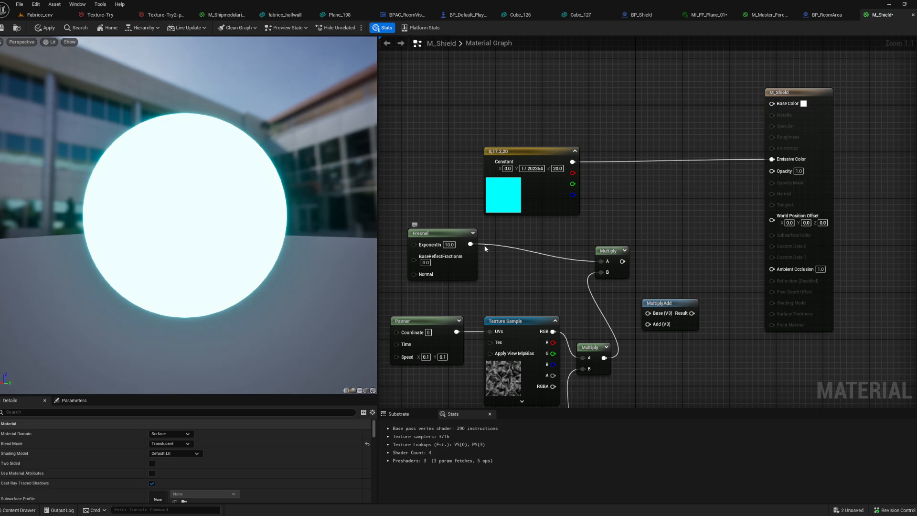
{"action": "right_click_drag", "start_coordinate": [486, 249], "coordinate": [483, 239]}
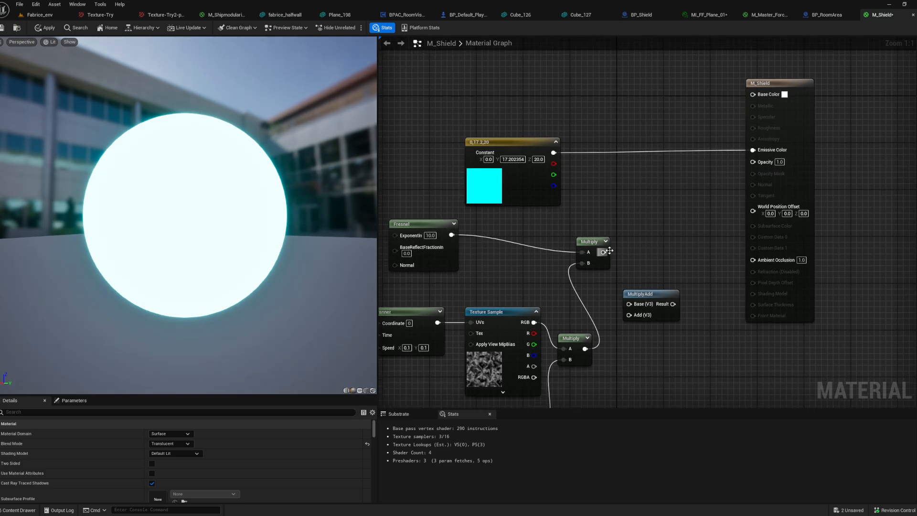
Create a Multiply node fed by the Fresnel-and-noise Multiply's output and delete the unused MultiplyAdd node
{"action": "left_click_drag", "start_coordinate": [604, 252], "coordinate": [634, 230]}
{"action": "type", "text": "mult"}
{"action": "key", "text": "Return"}
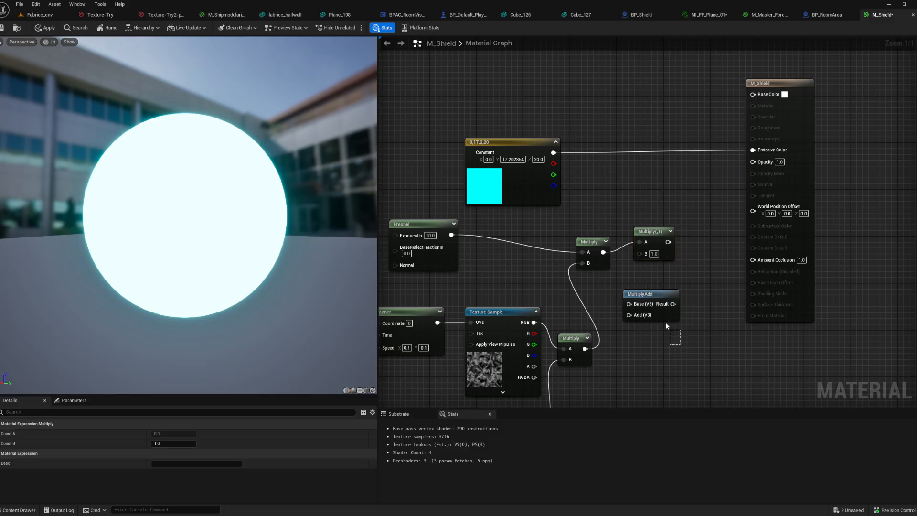
{"action": "left_click_drag", "start_coordinate": [665, 322], "coordinate": [662, 315]}
{"action": "key", "text": "Delete"}
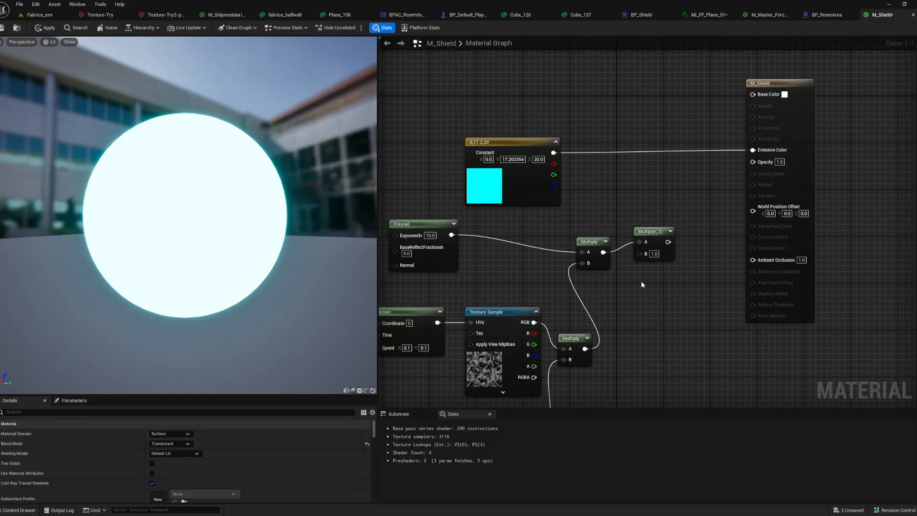
Set the new Multiply's B value to 2 and connect its output to the material's Opacity
{"action": "type", "text": "2"}
{"action": "key", "text": "Return"}
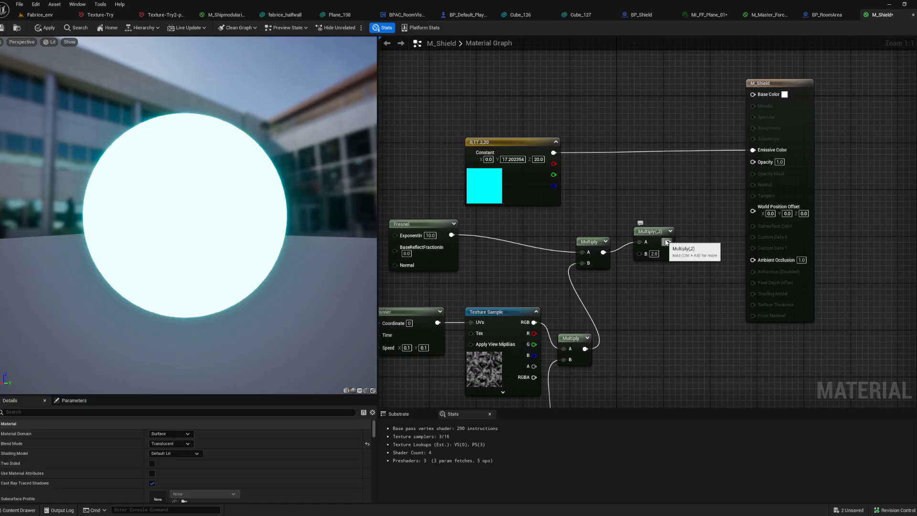
{"action": "left_click_drag", "start_coordinate": [668, 242], "coordinate": [755, 162]}
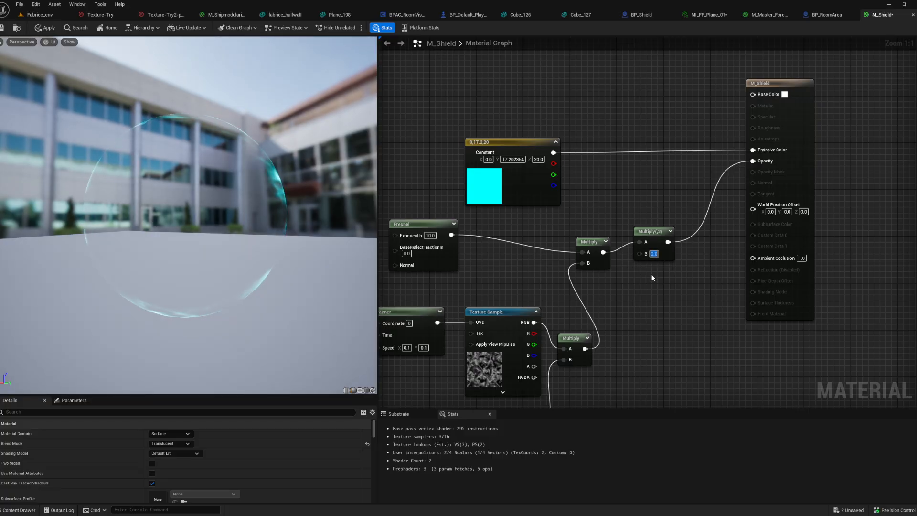
Raise the B value of the Multiply feeding Opacity to 10 and check the preview sphere
{"action": "type", "text": "10"}
{"action": "key", "text": "Return"}
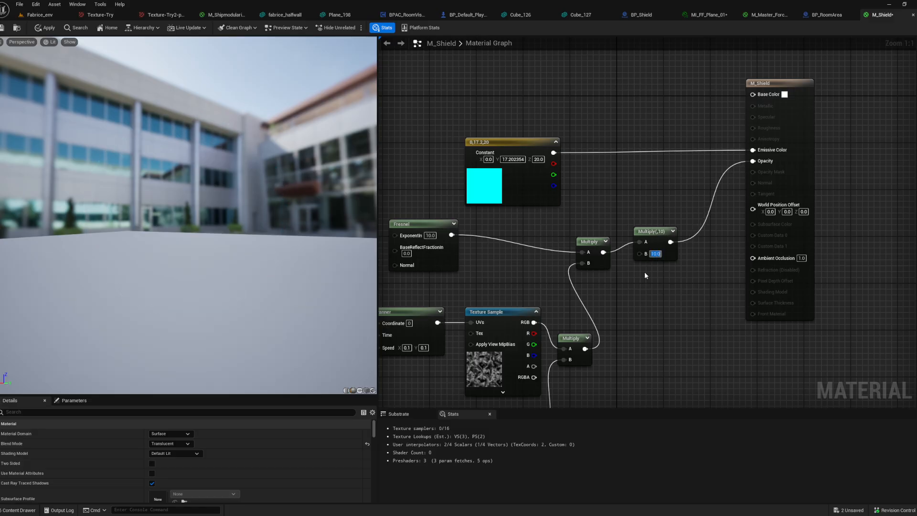
{"action": "left_click_drag", "start_coordinate": [289, 197], "coordinate": [310, 218]}
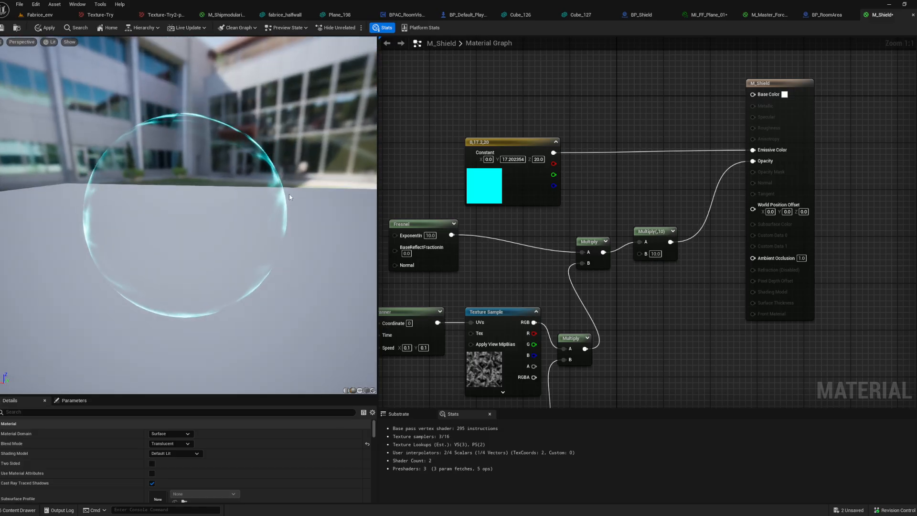
Set the Fresnel node's exponent to 5
{"action": "scroll", "coordinate": [471, 239], "scroll_direction": "down", "scroll_amount": 2}
{"action": "left_click", "coordinate": [475, 243]}
{"action": "type", "text": "5"}
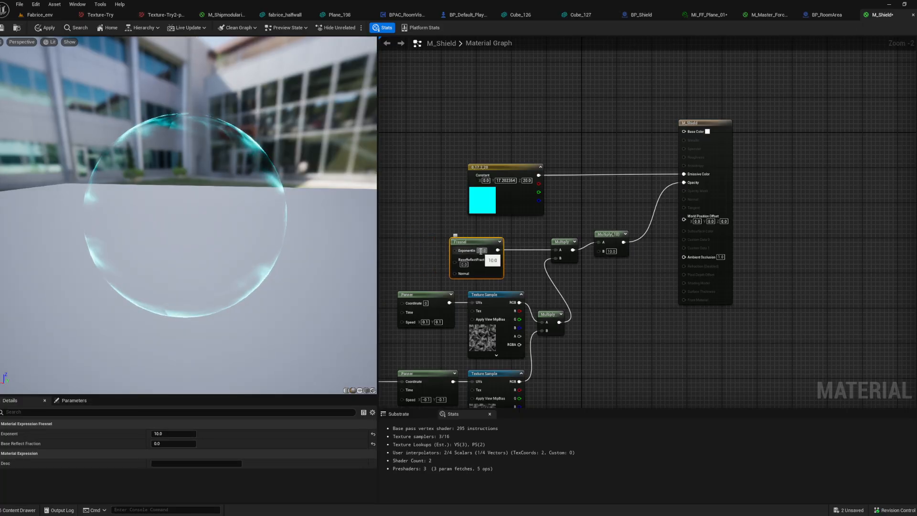
{"action": "left_click", "coordinate": [494, 237]}
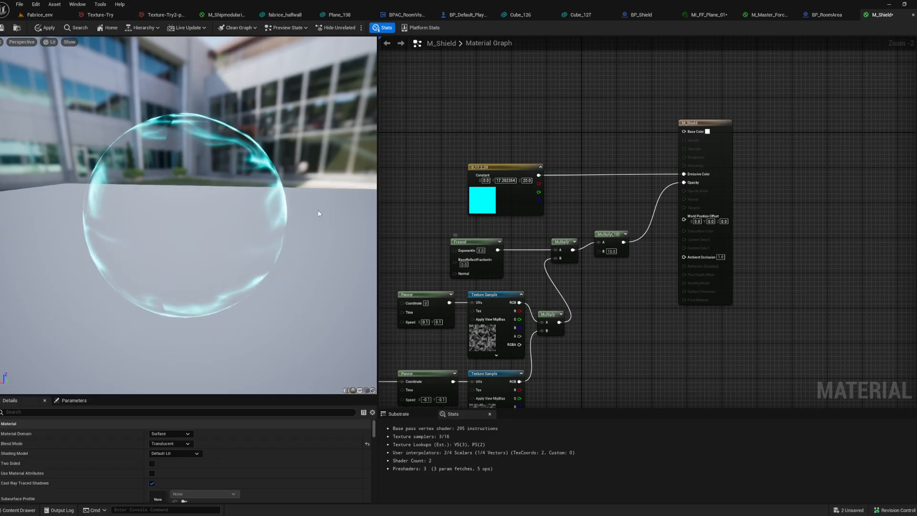
Inspect the moving rim noise on the preview sphere from several angles and apply the changes to M_Shield
{"action": "left_click_drag", "start_coordinate": [266, 209], "coordinate": [241, 203]}
{"action": "scroll", "coordinate": [266, 208], "scroll_direction": "up", "scroll_amount": 4}
{"action": "scroll", "coordinate": [265, 205], "scroll_direction": "down", "scroll_amount": 3}
{"action": "scroll", "coordinate": [258, 204], "scroll_direction": "up", "scroll_amount": 3}
{"action": "left_click_drag", "start_coordinate": [195, 129], "coordinate": [189, 167]}
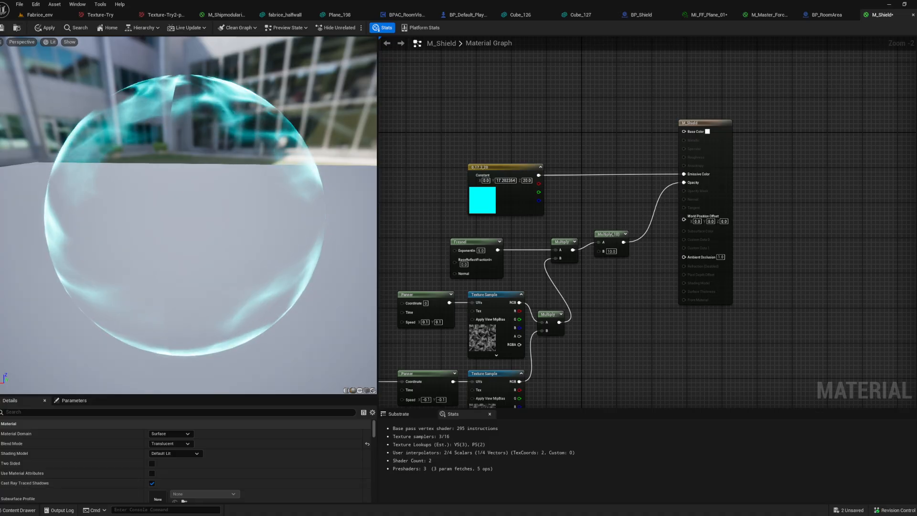
{"action": "left_click_drag", "start_coordinate": [245, 341], "coordinate": [342, 301]}
{"action": "scroll", "coordinate": [204, 309], "scroll_direction": "down", "scroll_amount": 3}
{"action": "left_click_drag", "start_coordinate": [70, 274], "coordinate": [86, 261]}
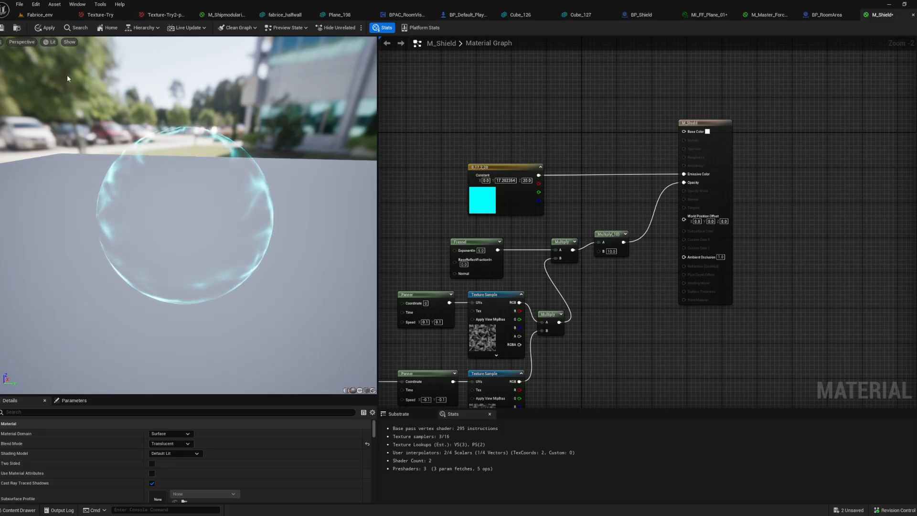
{"action": "left_click", "coordinate": [48, 29]}
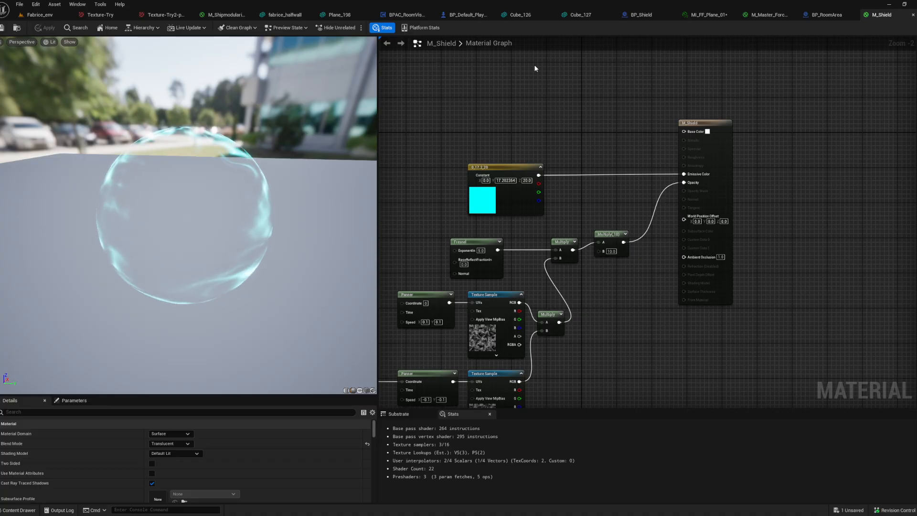
Look over the BP_Shield event graph and Material Ref, and open the MI_FF_Plane_01 material instance
{"action": "left_click", "coordinate": [641, 15]}
{"action": "right_click_drag", "start_coordinate": [558, 129], "coordinate": [499, 215]}
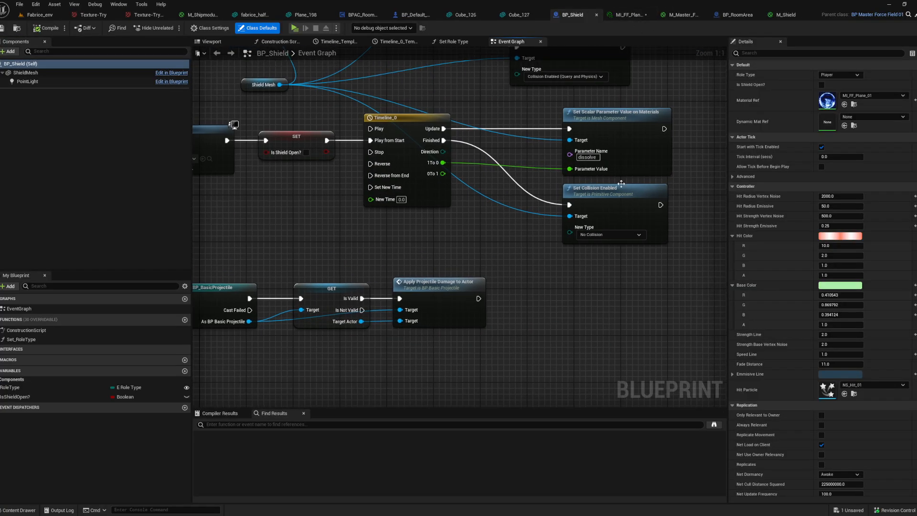
{"action": "scroll", "coordinate": [575, 174], "scroll_direction": "down", "scroll_amount": 3}
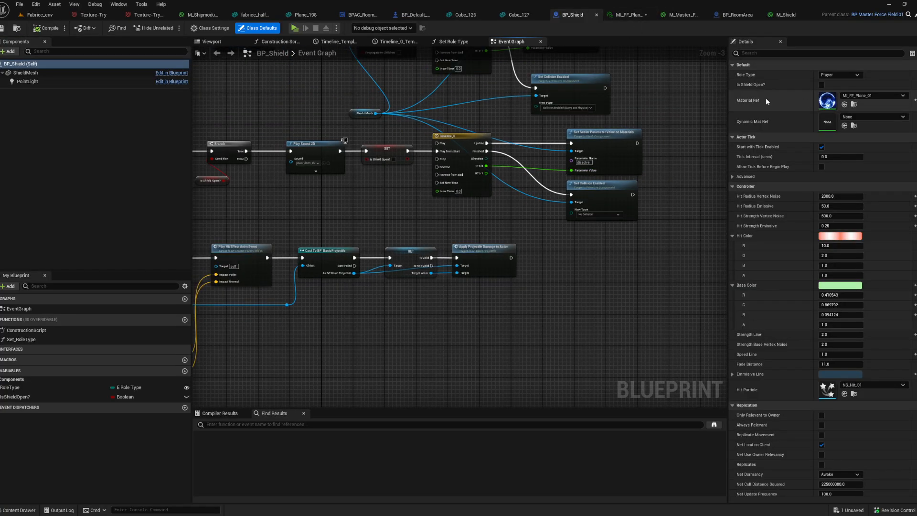
{"action": "right_click_drag", "start_coordinate": [662, 115], "coordinate": [644, 138]}
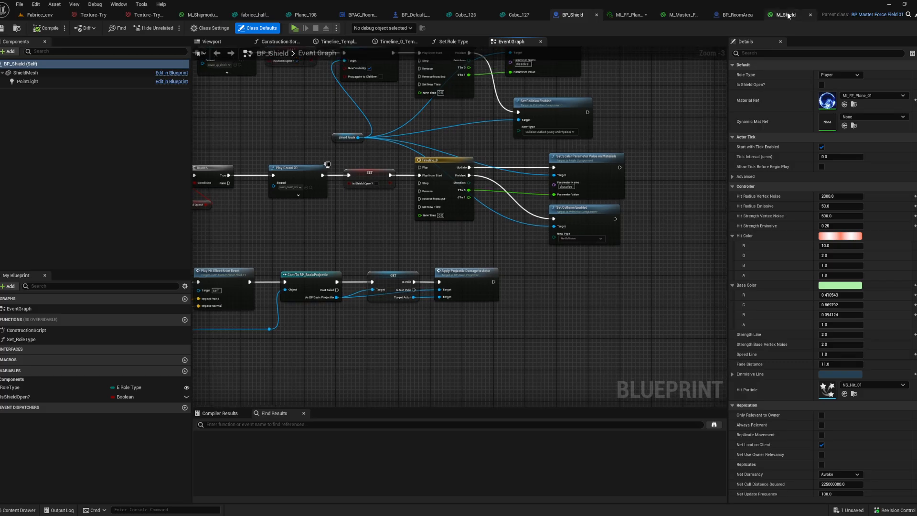
{"action": "left_click", "coordinate": [644, 19]}
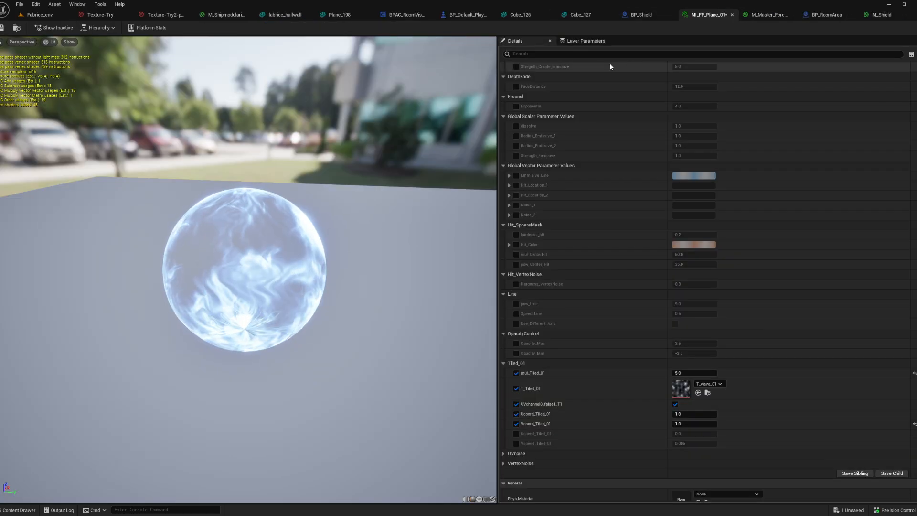
Search M_Master_ForceField_01 for "fresnel" and move the ExponentIn parameter clear of the Fresnel node
{"action": "left_click", "coordinate": [765, 15]}
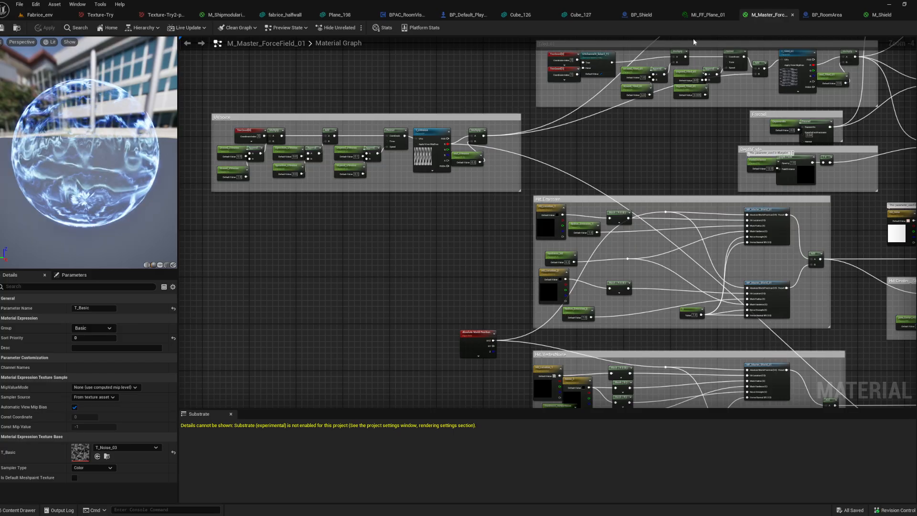
{"action": "right_click_drag", "start_coordinate": [515, 129], "coordinate": [460, 269]}
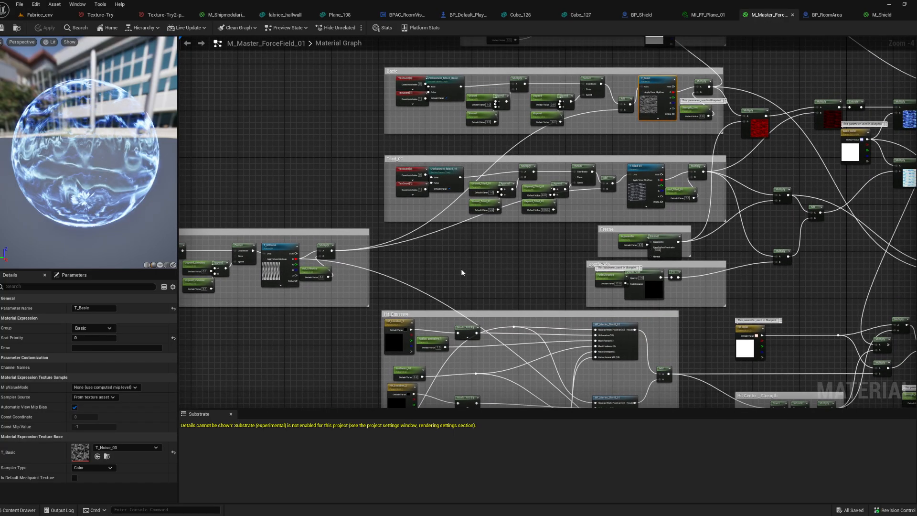
{"action": "left_click", "coordinate": [464, 269]}
{"action": "key", "text": "ctrl+f"}
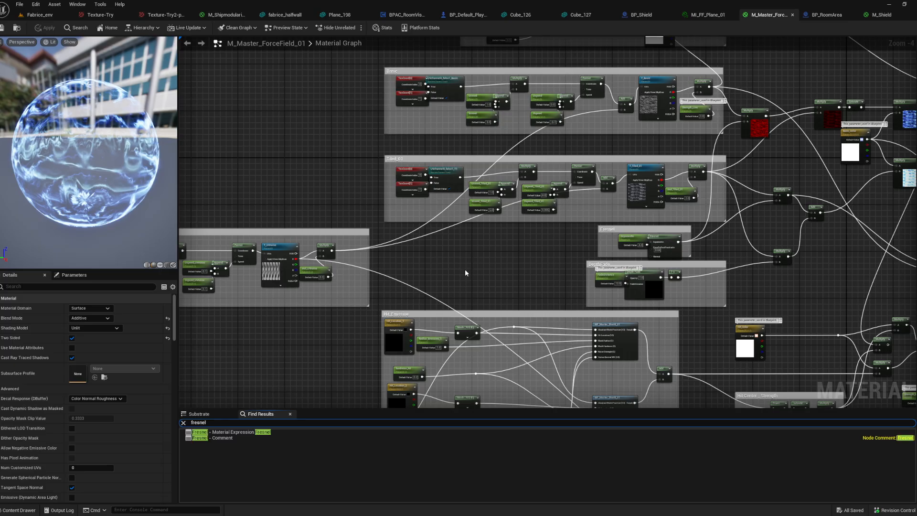
{"action": "left_click", "coordinate": [258, 434]}
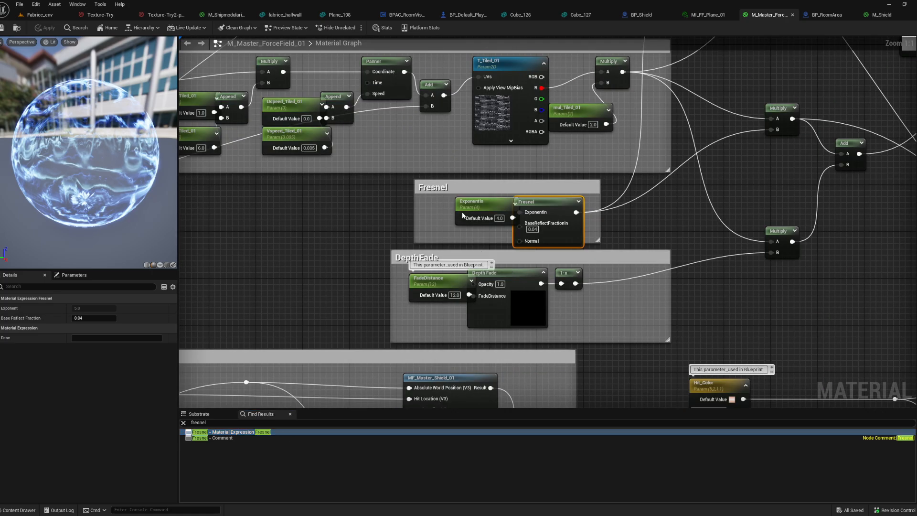
{"action": "left_click_drag", "start_coordinate": [477, 210], "coordinate": [454, 210]}
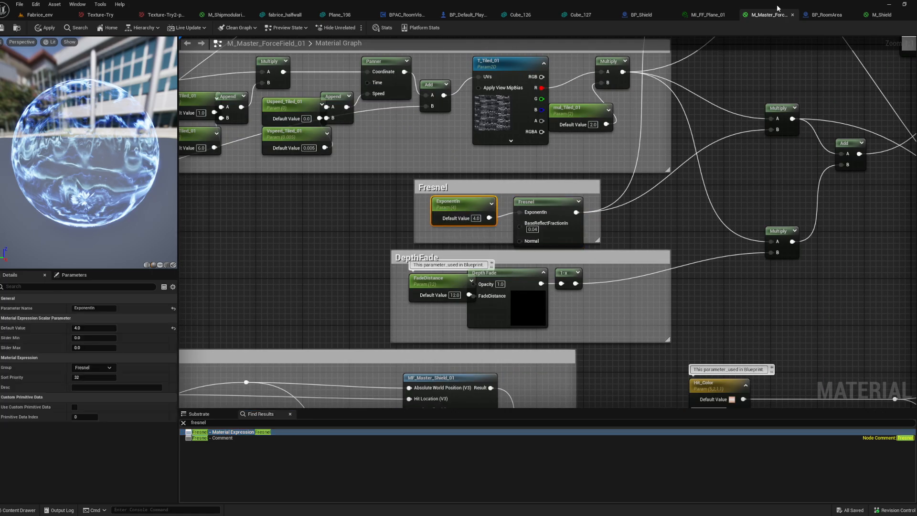
Examine MI_FF_Plane_01's parameter groups and preview, comparing them with the Fresnel setup in M_Master_ForceField_01
{"action": "left_click", "coordinate": [709, 15]}
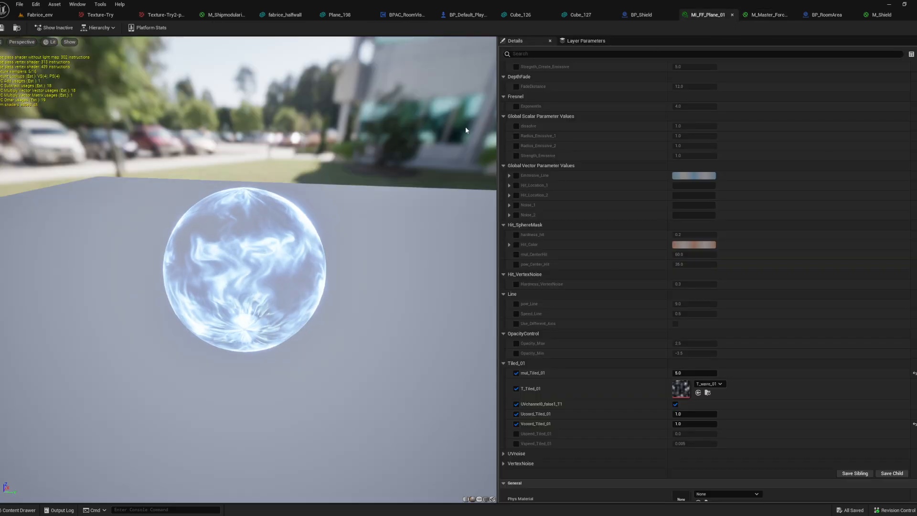
{"action": "left_click_drag", "start_coordinate": [361, 160], "coordinate": [406, 167]}
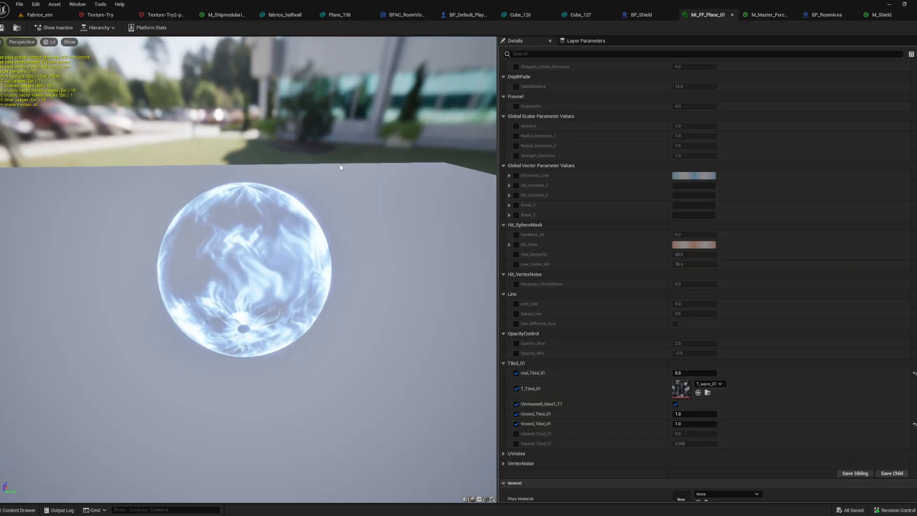
{"action": "scroll", "coordinate": [585, 229], "scroll_direction": "up", "scroll_amount": 5}
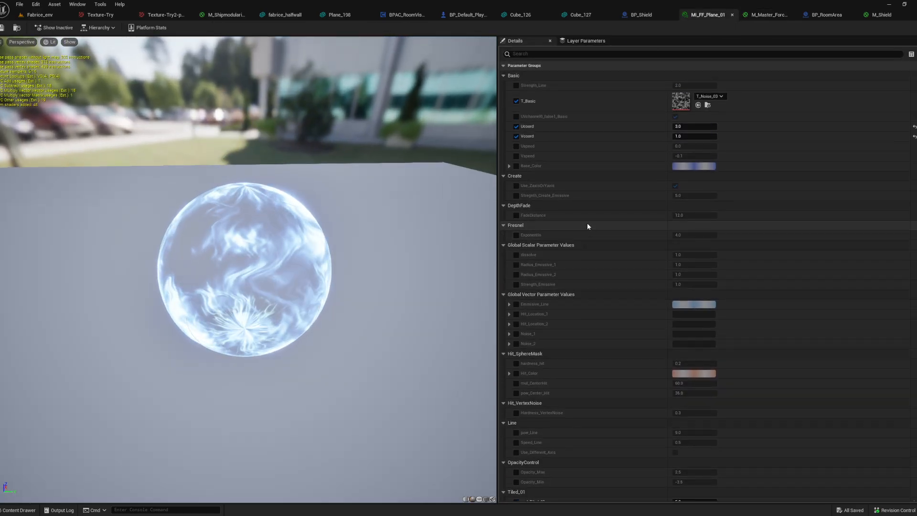
{"action": "left_click", "coordinate": [764, 15]}
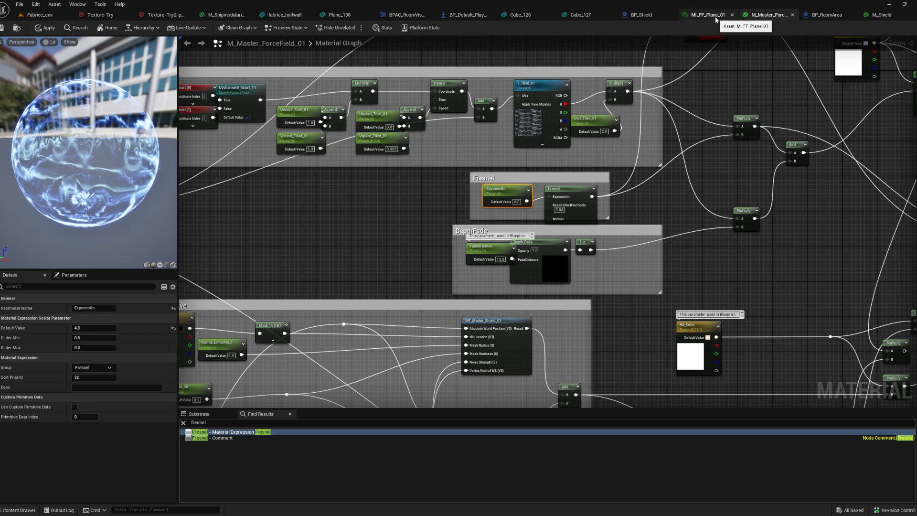
{"action": "left_click", "coordinate": [716, 14]}
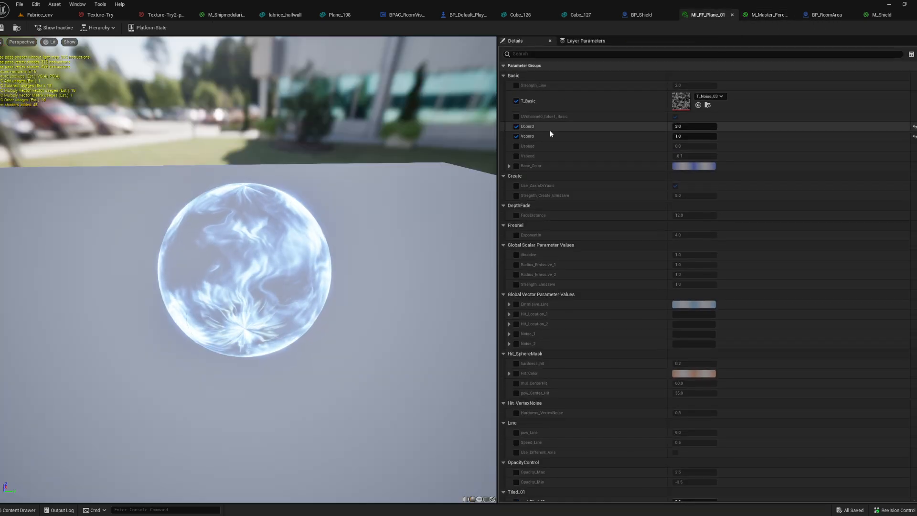
{"action": "scroll", "coordinate": [549, 129], "scroll_direction": "down", "scroll_amount": 4}
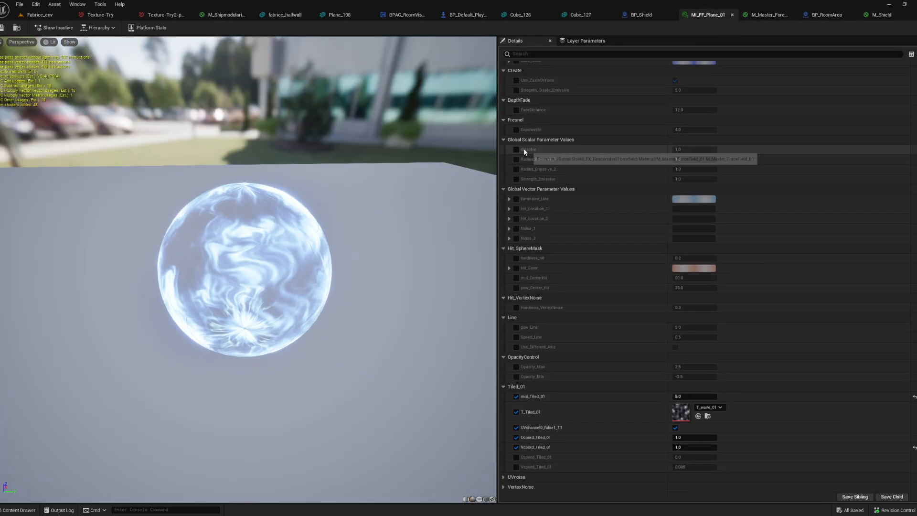
{"action": "right_click_drag", "start_coordinate": [420, 287], "coordinate": [417, 281]}
{"action": "left_click_drag", "start_coordinate": [420, 287], "coordinate": [418, 270]}
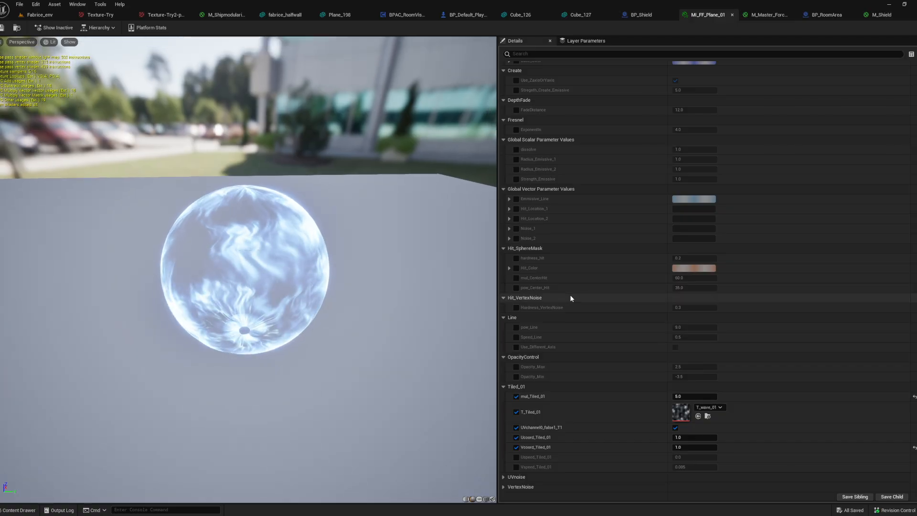
{"action": "scroll", "coordinate": [549, 293], "scroll_direction": "up", "scroll_amount": 2}
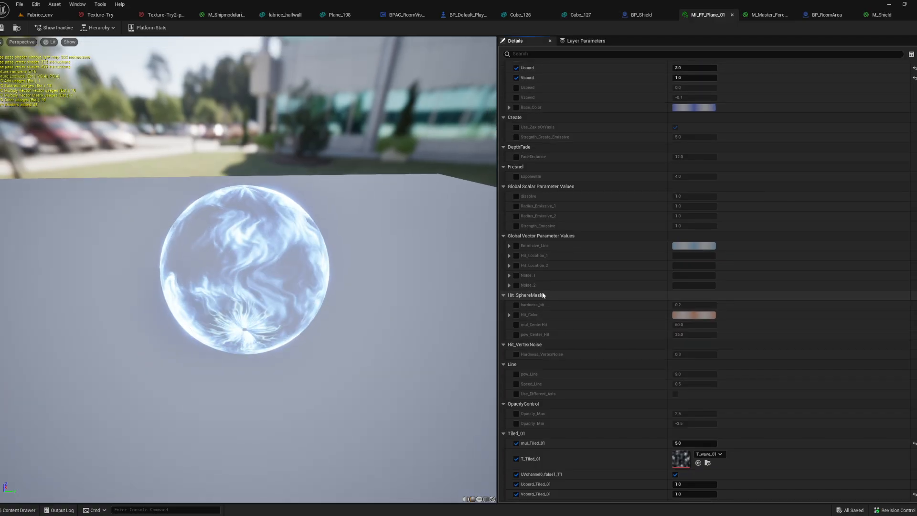
{"action": "scroll", "coordinate": [539, 295], "scroll_direction": "up", "scroll_amount": 3}
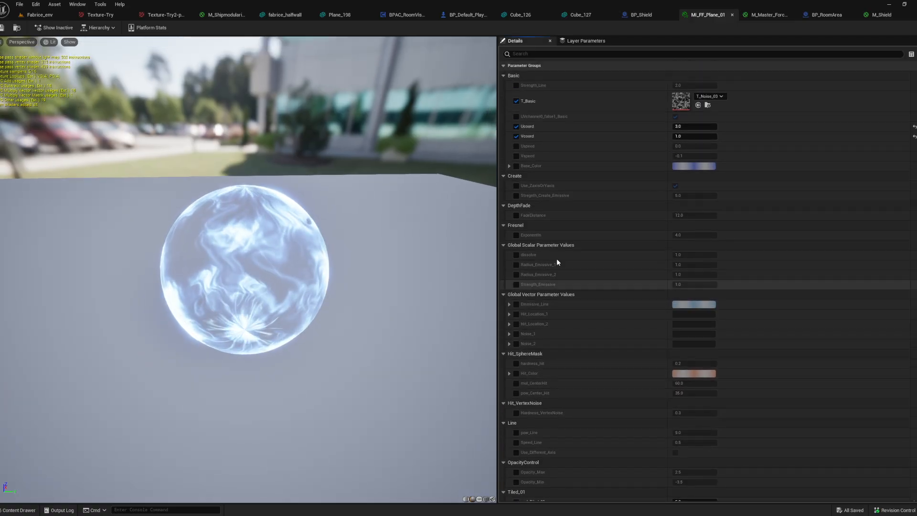
{"action": "left_click", "coordinate": [765, 15]}
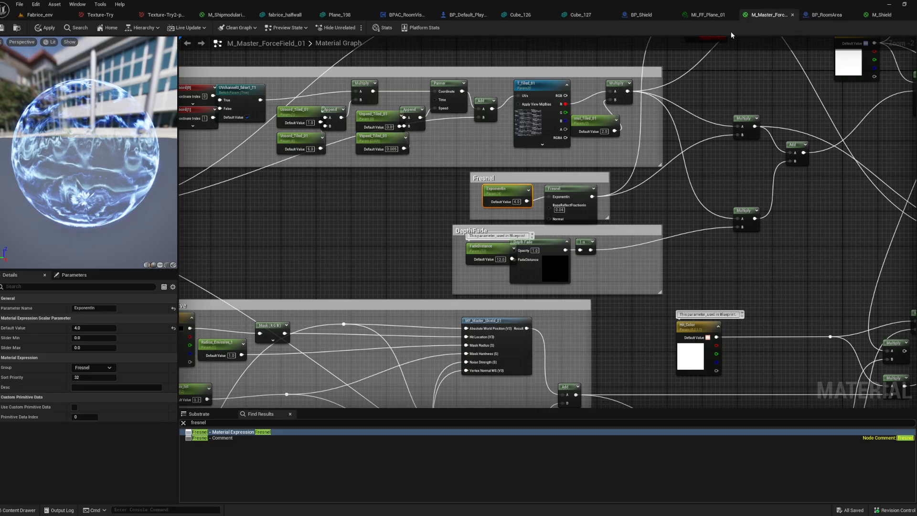
Filter MI_FF_Plane_01's parameters by "ex", override the Fresnel ExponentIn with 4.29396, save the instance and clear the filter
{"action": "left_click", "coordinate": [697, 15]}
{"action": "left_click", "coordinate": [532, 53]}
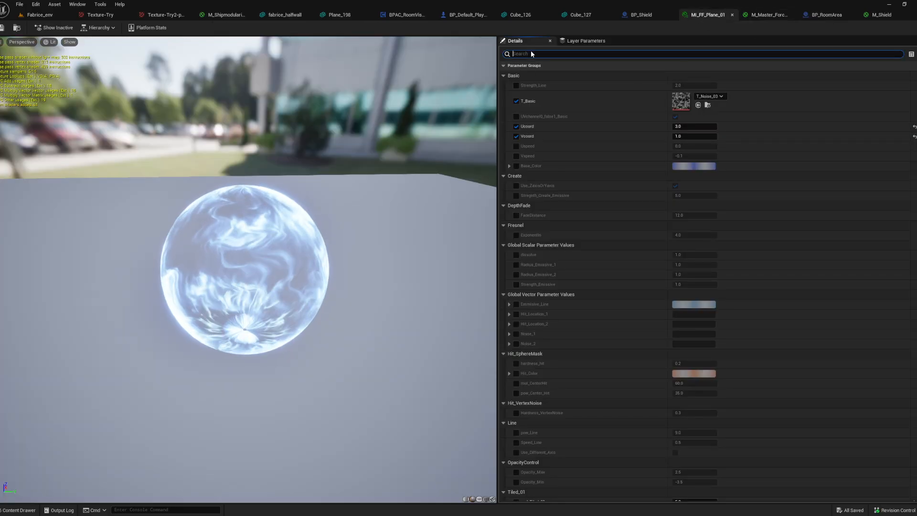
{"action": "type", "text": "ex"}
{"action": "left_click", "coordinate": [516, 85]}
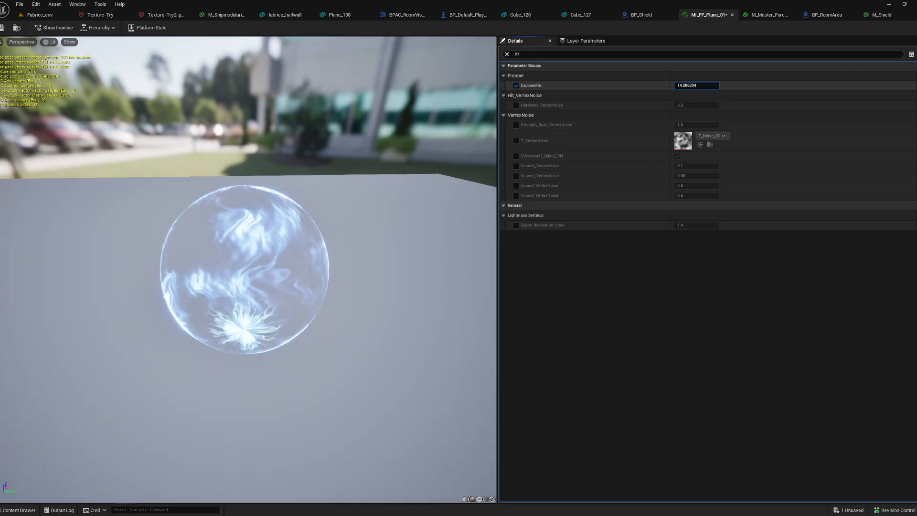
{"action": "left_click_drag", "start_coordinate": [688, 87], "coordinate": [716, 85]}
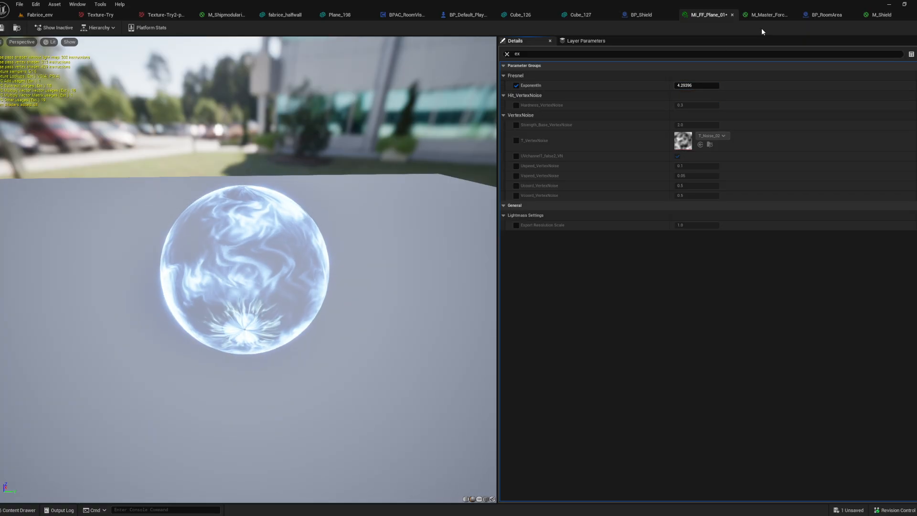
{"action": "key", "text": "ctrl+s"}
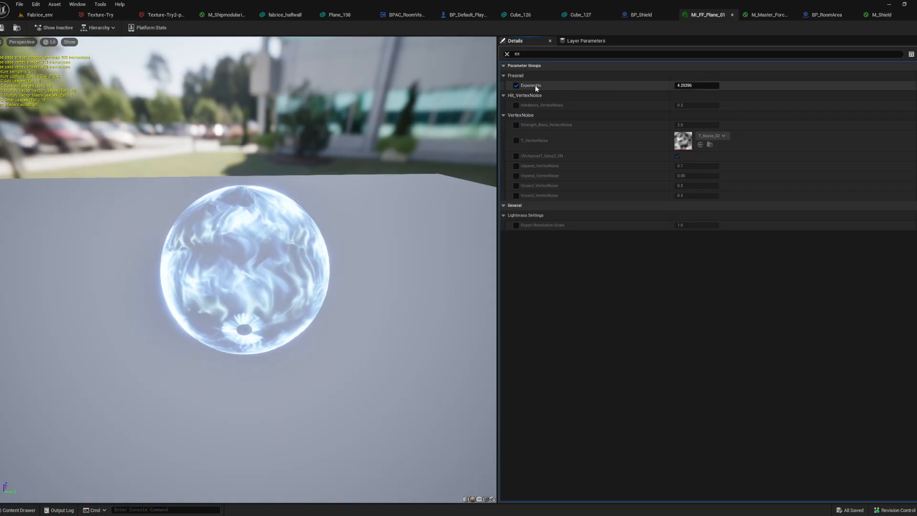
{"action": "left_click", "coordinate": [507, 54]}
{"action": "left_click_drag", "start_coordinate": [315, 198], "coordinate": [363, 191]}
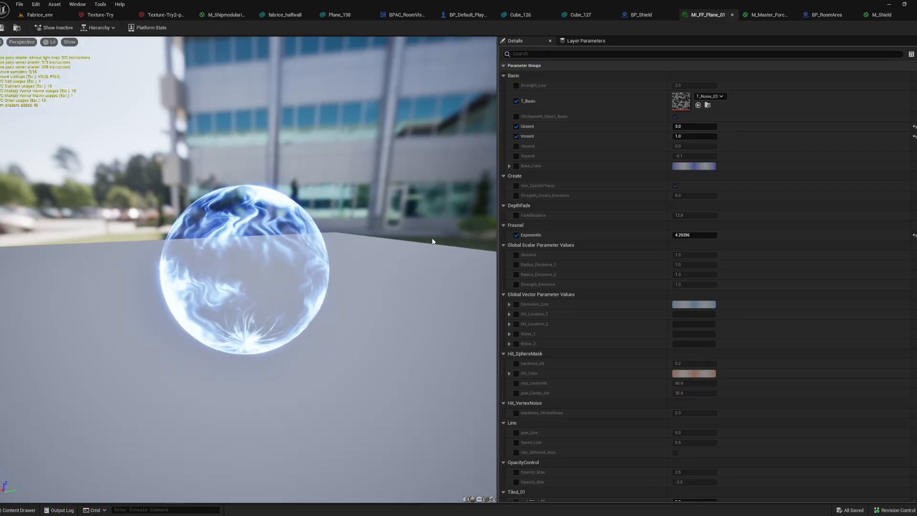
Try MI_FF_Plane_01 with the T_Tiled_01 texture cleared, and undo the change
{"action": "scroll", "coordinate": [600, 302], "scroll_direction": "down", "scroll_amount": 5}
{"action": "left_click", "coordinate": [710, 384]}
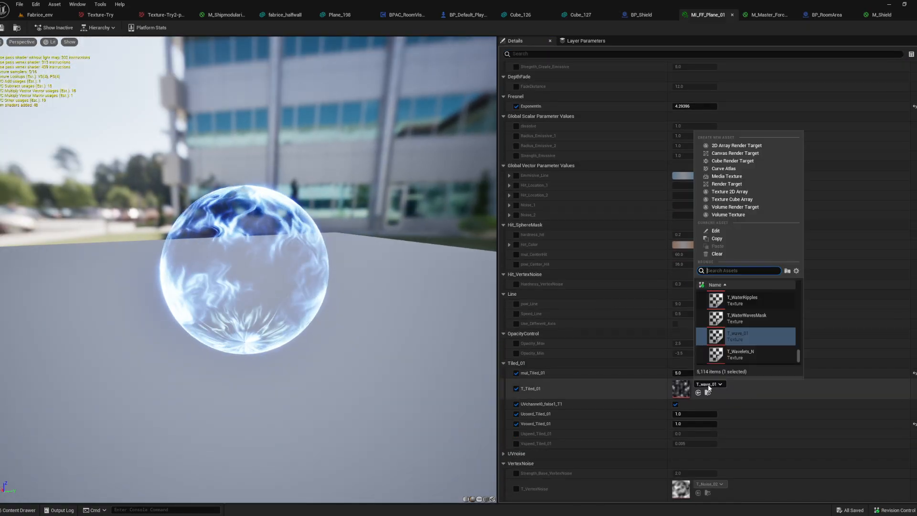
{"action": "left_click", "coordinate": [724, 254]}
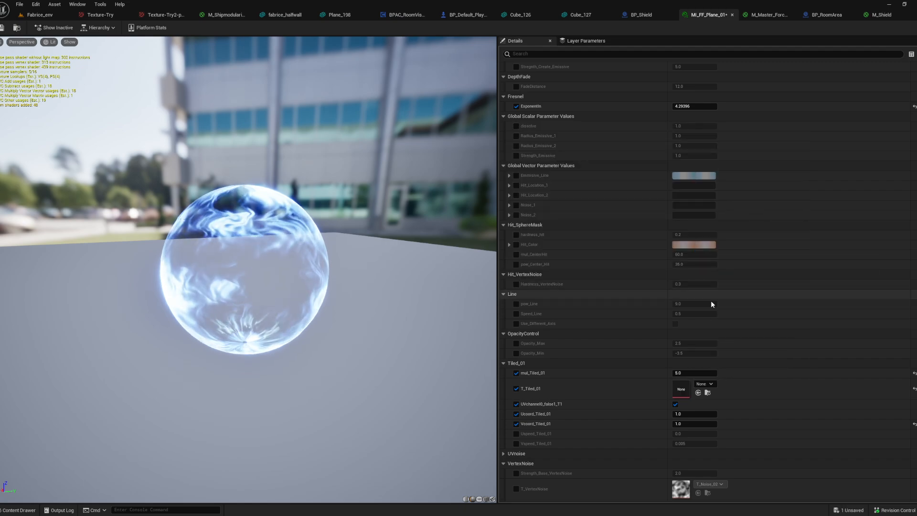
{"action": "key", "text": "ctrl+z"}
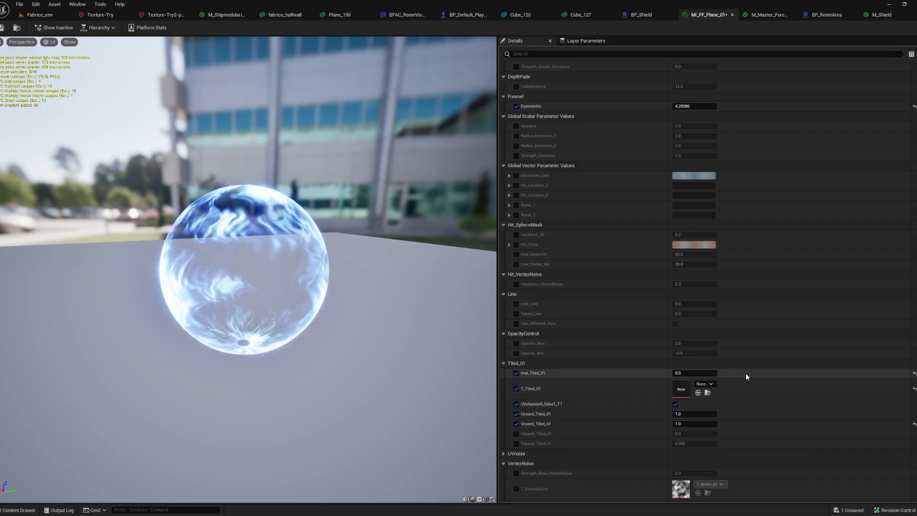
Try the instance with the T_Basic texture cleared, inspect the preview sphere, restore T_Noise_03 and save
{"action": "scroll", "coordinate": [738, 328], "scroll_direction": "up", "scroll_amount": 5}
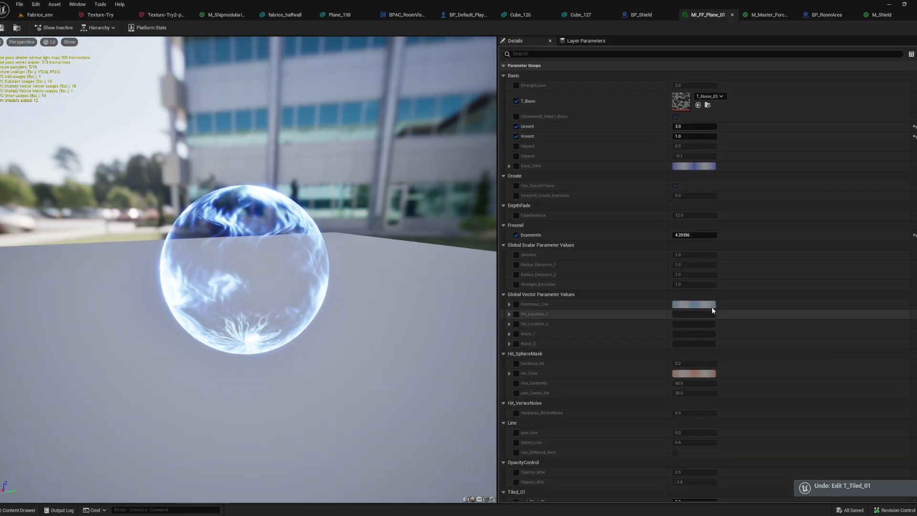
{"action": "left_click", "coordinate": [709, 96]}
{"action": "left_click", "coordinate": [726, 225]}
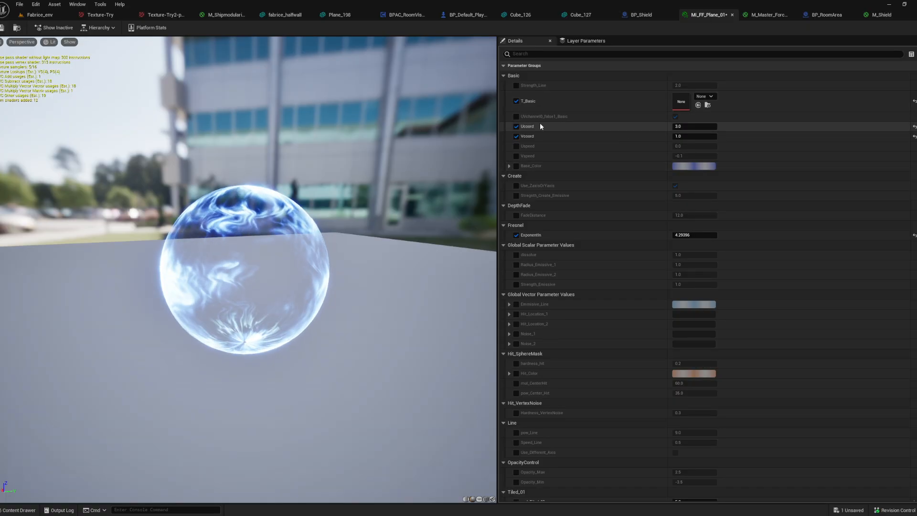
{"action": "mouse_move", "coordinate": [365, 108]}
{"action": "left_mouse_down"}
{"action": "mouse_move", "coordinate": [365, 143]}
{"action": "mouse_move", "coordinate": [366, 100]}
{"action": "left_mouse_up"}
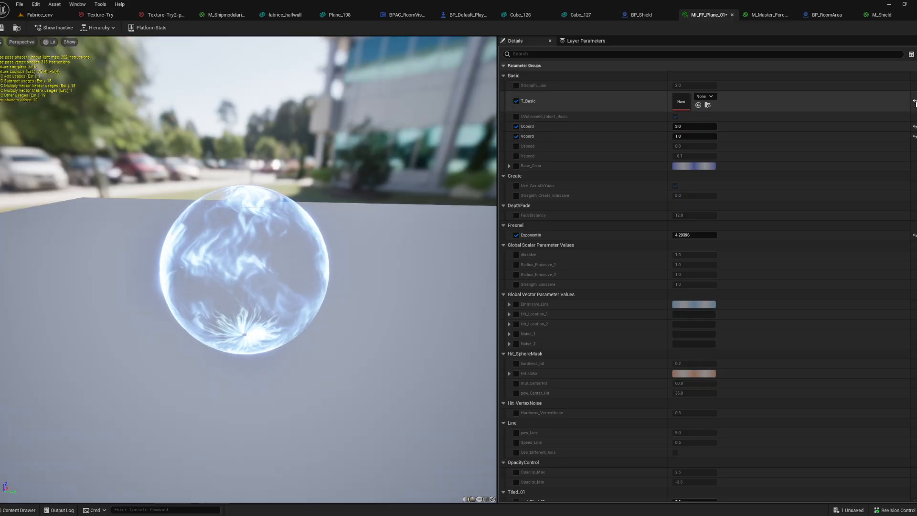
{"action": "scroll", "coordinate": [364, 133], "scroll_direction": "up", "scroll_amount": 2}
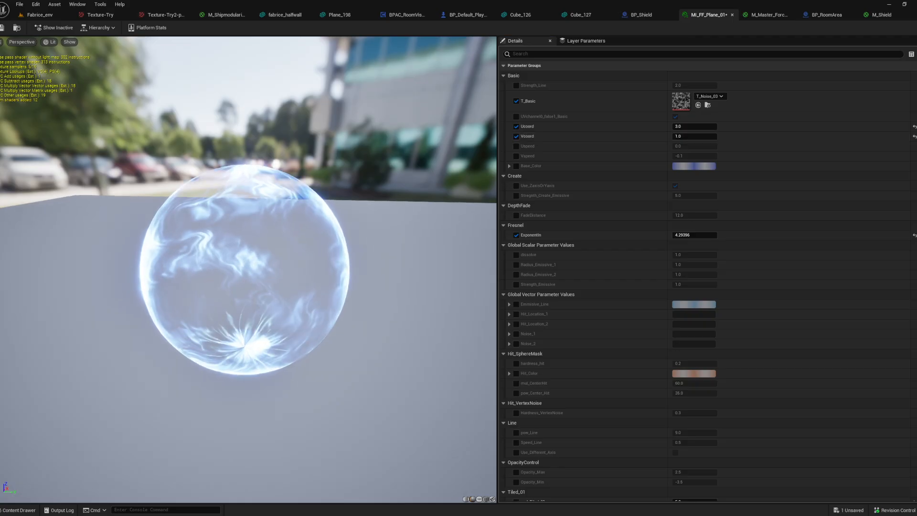
{"action": "key", "text": "ctrl+s"}
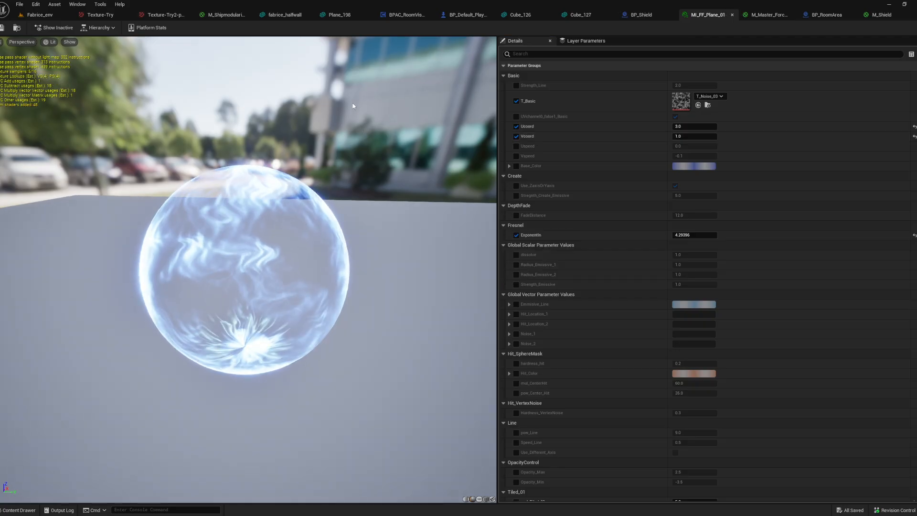
Examine the node network of M_Master_ForceField_01 and view MI_FF_Plane_01's preview sphere from several sides
{"action": "left_click", "coordinate": [767, 15]}
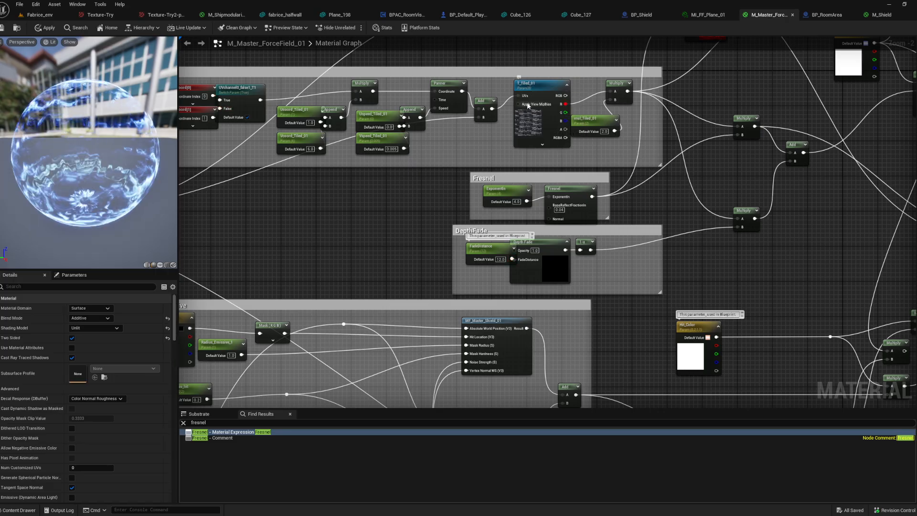
{"action": "scroll", "coordinate": [528, 105], "scroll_direction": "down", "scroll_amount": 2}
{"action": "scroll", "coordinate": [528, 105], "scroll_direction": "down", "scroll_amount": 1}
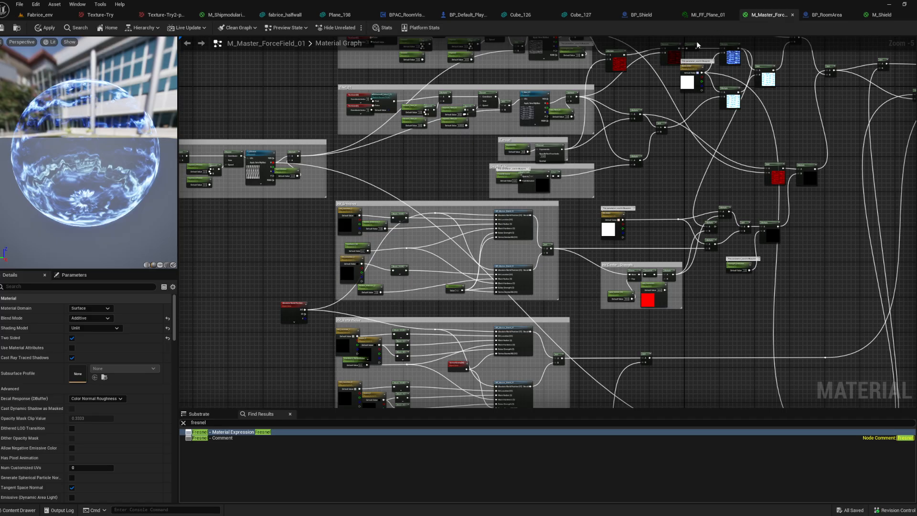
{"action": "left_click", "coordinate": [690, 15]}
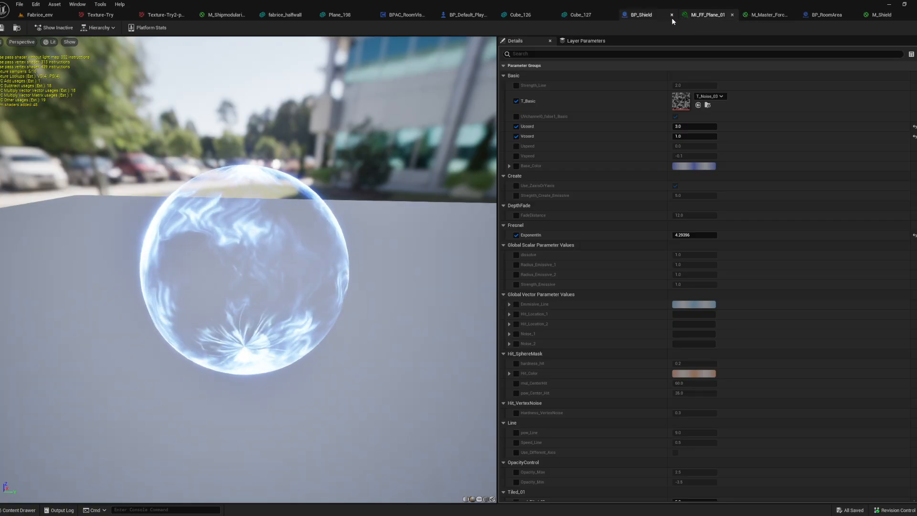
{"action": "left_click_drag", "start_coordinate": [335, 160], "coordinate": [522, 147]}
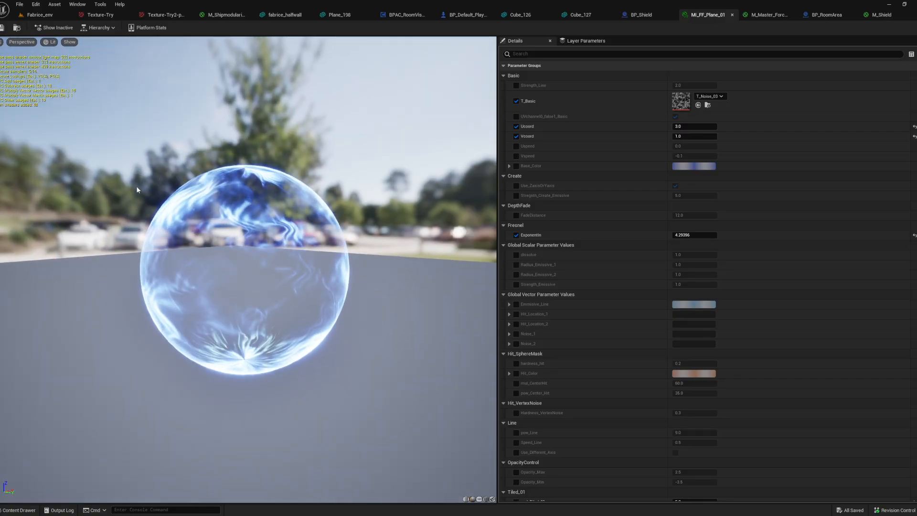
{"action": "left_click_drag", "start_coordinate": [136, 186], "coordinate": [225, 202]}
{"action": "left_click_drag", "start_coordinate": [165, 190], "coordinate": [160, 188]}
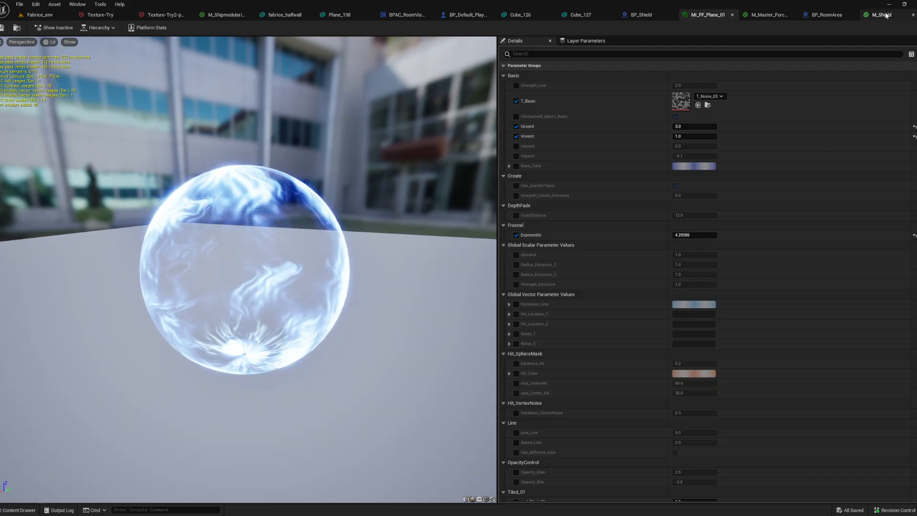
In M_Master_ForceField_01, move the result node farther from its inputs and add a second Multiply fed by the one driving Opacity
{"action": "left_click", "coordinate": [770, 16]}
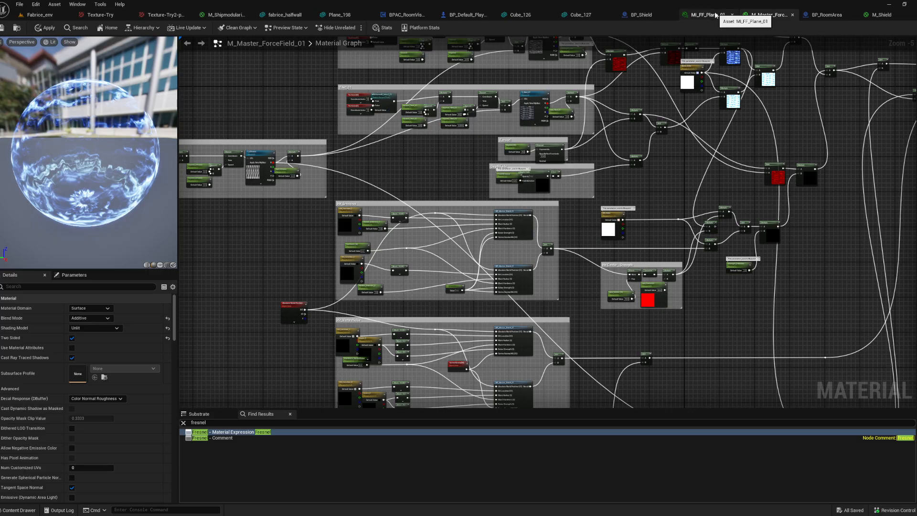
{"action": "scroll", "coordinate": [586, 128], "scroll_direction": "up", "scroll_amount": 4}
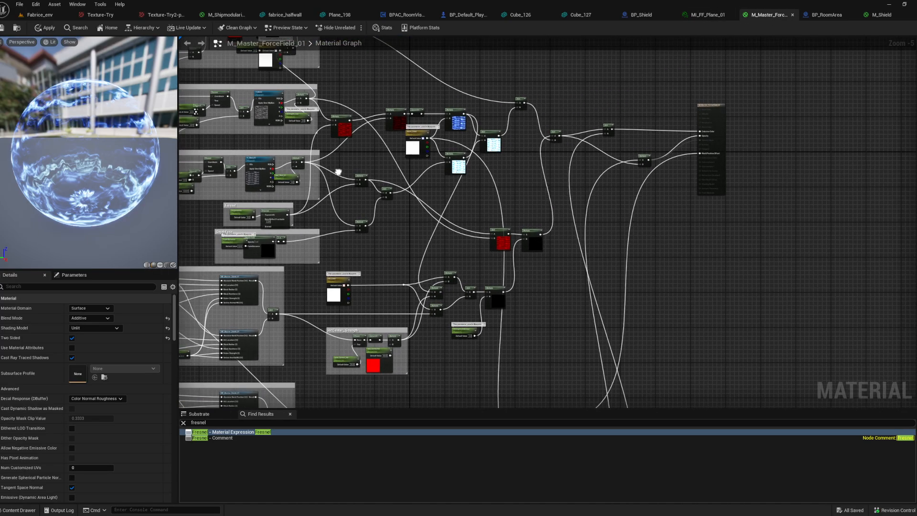
{"action": "scroll", "coordinate": [504, 142], "scroll_direction": "up", "scroll_amount": 1}
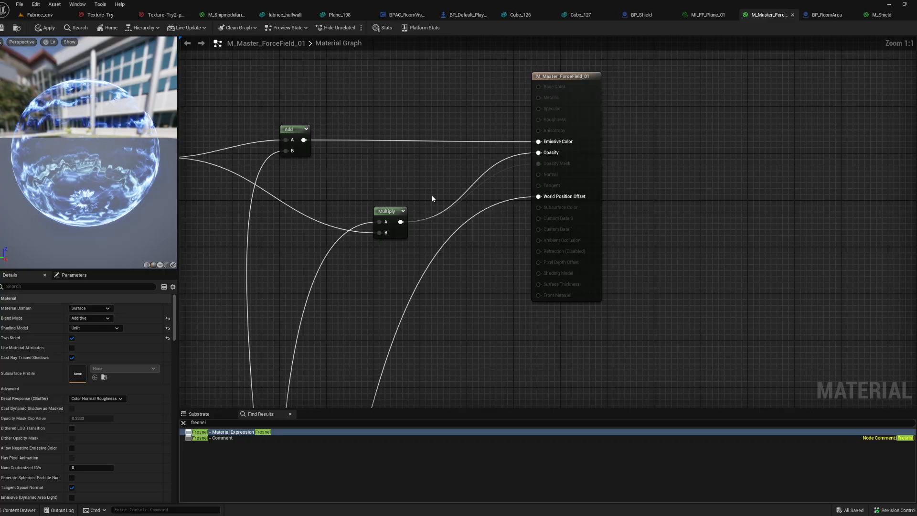
{"action": "left_click_drag", "start_coordinate": [583, 162], "coordinate": [655, 161]}
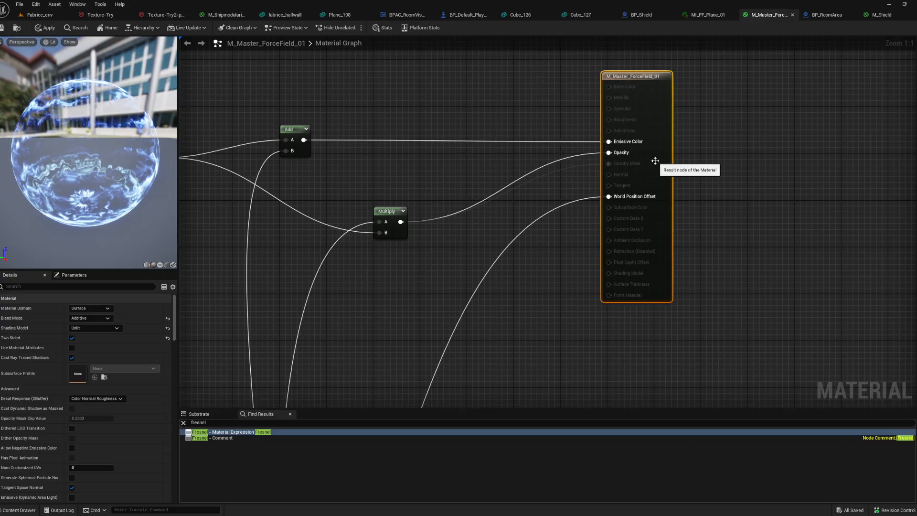
{"action": "left_click_drag", "start_coordinate": [401, 222], "coordinate": [430, 221]}
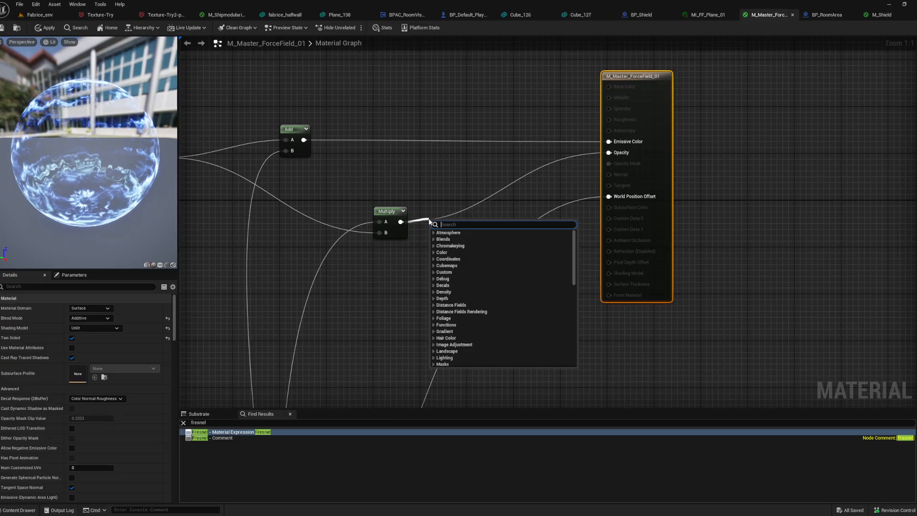
{"action": "type", "text": "n"}
{"action": "key", "text": "BackSpace"}
{"action": "type", "text": "mult"}
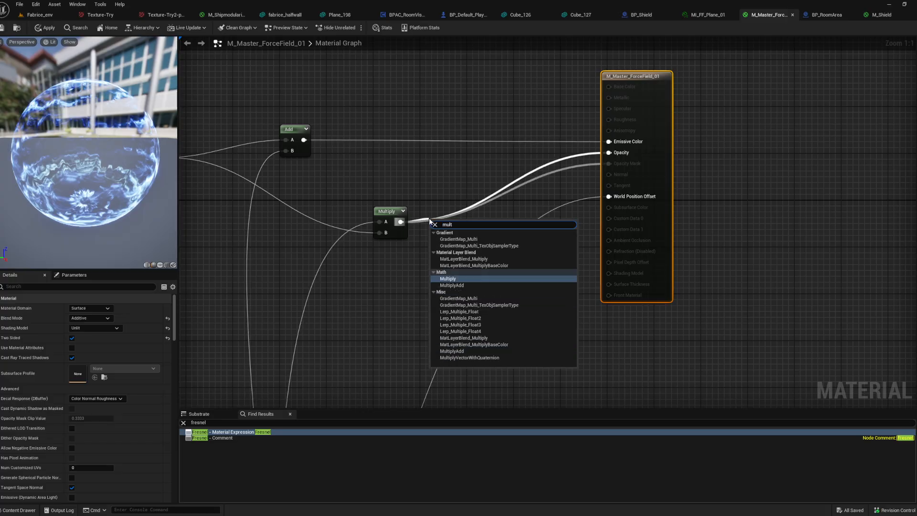
{"action": "key", "text": "Return"}
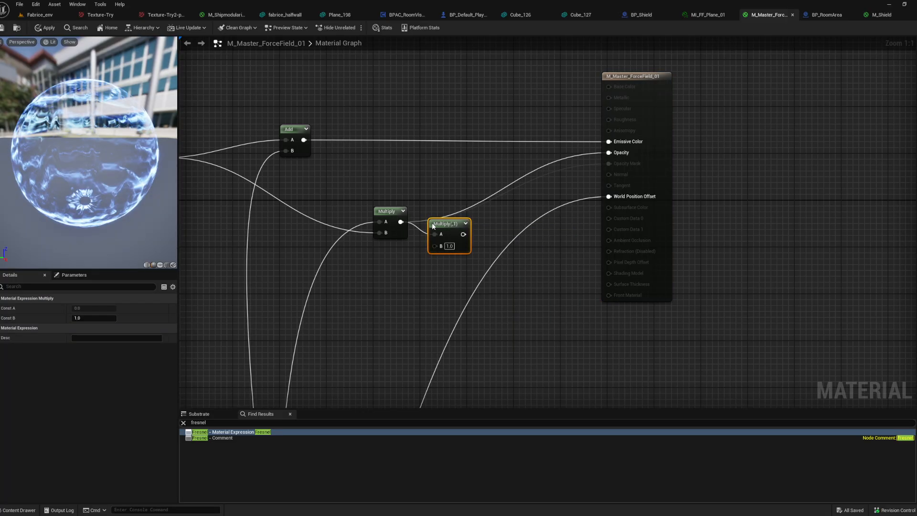
Add a Fresnel node, connect it to the new Multiply's B input and route that Multiply into Opacity
{"action": "right_click", "coordinate": [362, 296]}
{"action": "type", "text": "fres"}
{"action": "key", "text": "Return"}
{"action": "left_click_drag", "start_coordinate": [422, 308], "coordinate": [615, 154]}
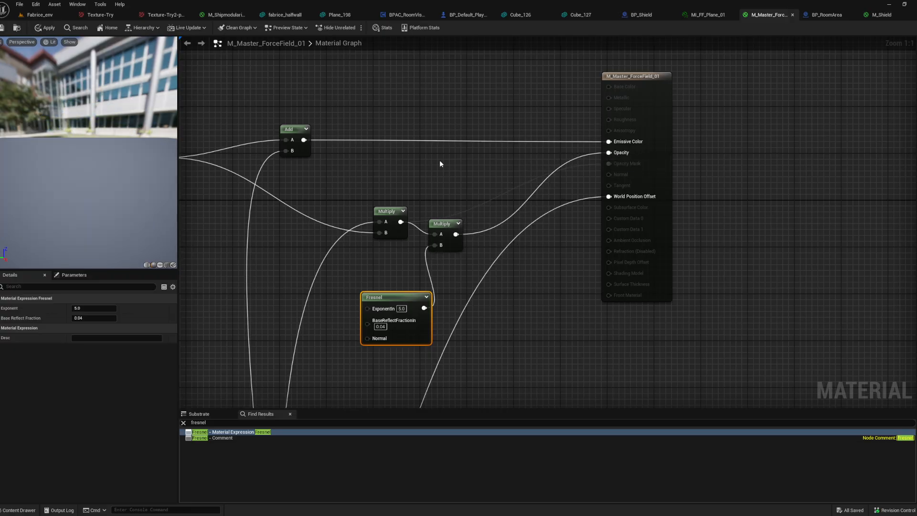
{"action": "left_click_drag", "start_coordinate": [458, 232], "coordinate": [473, 224]}
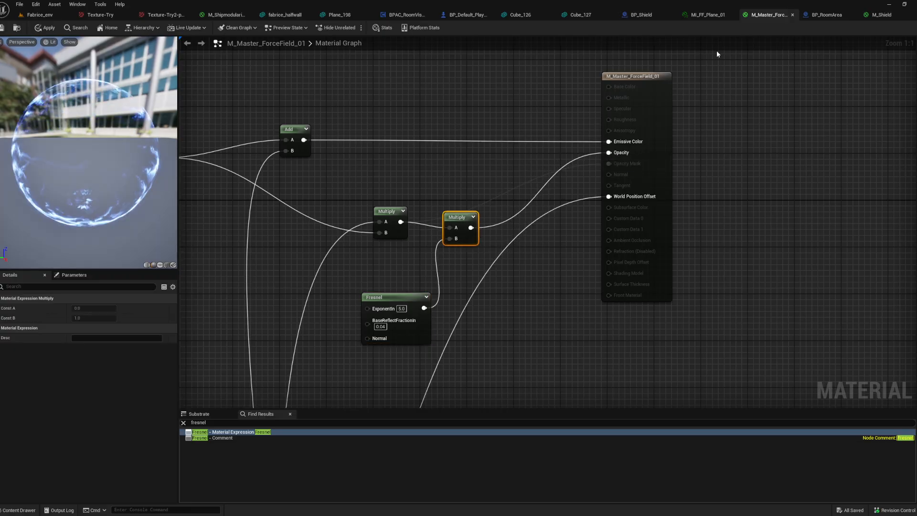
Widen the material preview and inspect how the Fresnel-masked opacity looks on the sphere
{"action": "left_click_drag", "start_coordinate": [103, 102], "coordinate": [62, 102]}
{"action": "left_click", "coordinate": [2, 42]}
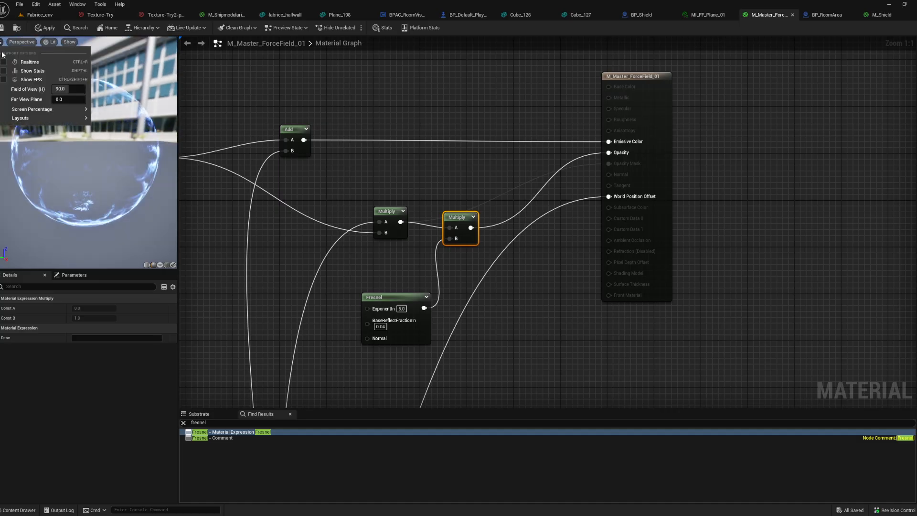
{"action": "left_click", "coordinate": [17, 85]}
{"action": "left_click_drag", "start_coordinate": [178, 105], "coordinate": [276, 106]}
{"action": "scroll", "coordinate": [190, 114], "scroll_direction": "down", "scroll_amount": 5}
{"action": "scroll", "coordinate": [185, 116], "scroll_direction": "up", "scroll_amount": 3}
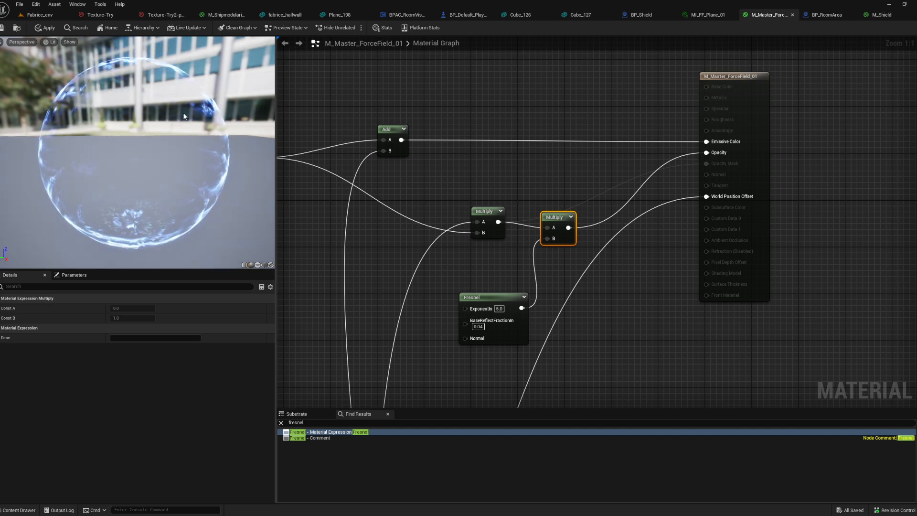
{"action": "mouse_move", "coordinate": [184, 115]}
{"action": "left_mouse_down"}
{"action": "mouse_move", "coordinate": [163, 117]}
{"action": "mouse_move", "coordinate": [180, 117]}
{"action": "left_mouse_up"}
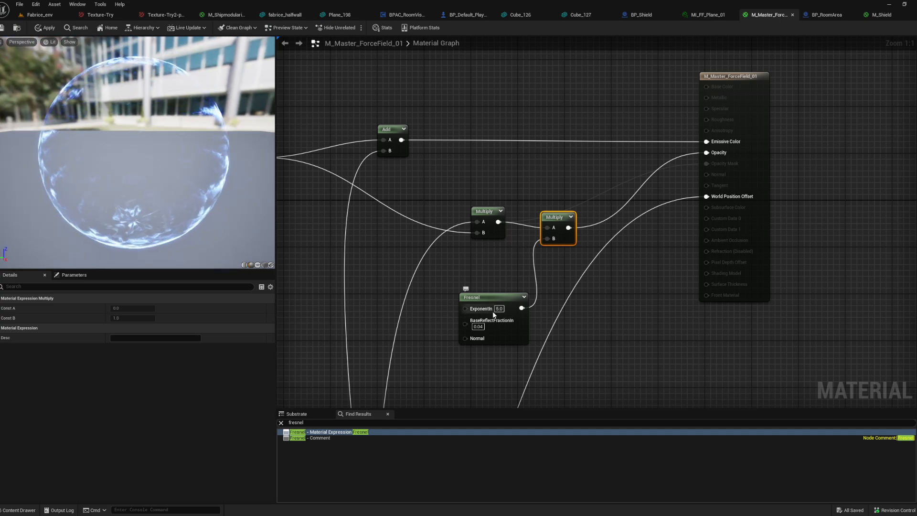
Set the new Fresnel node's BaseReflectFractionIn to 0 and ExponentIn to 10, and apply the material changes
{"action": "left_click", "coordinate": [482, 326]}
{"action": "type", "text": "0"}
{"action": "key", "text": "Return"}
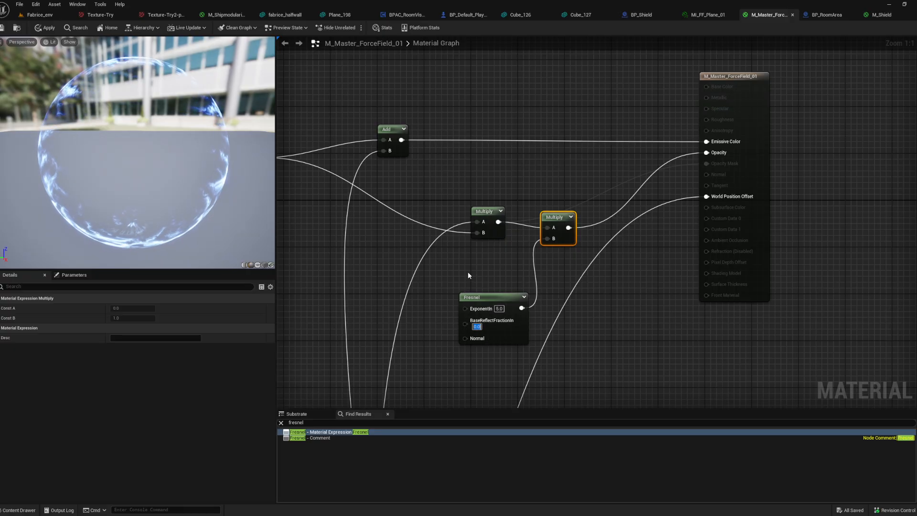
{"action": "left_click_drag", "start_coordinate": [227, 197], "coordinate": [183, 183]}
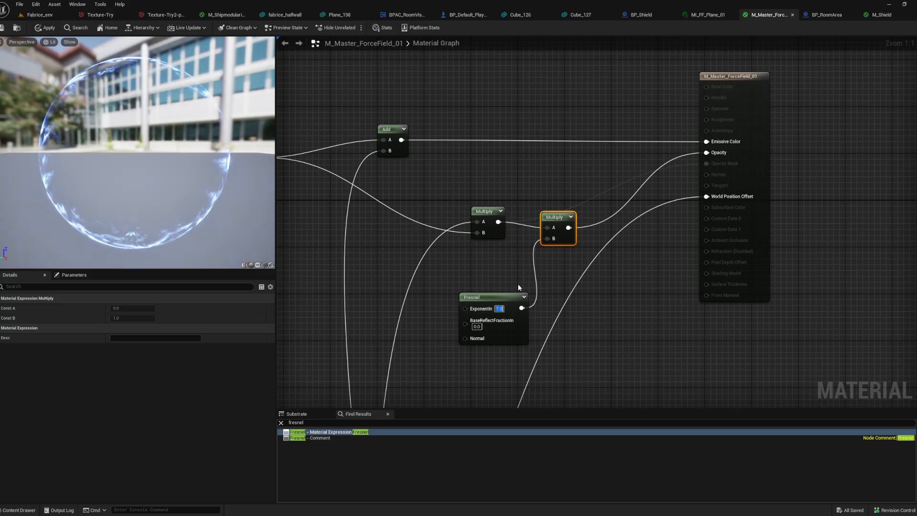
{"action": "left_click_drag", "start_coordinate": [184, 183], "coordinate": [174, 134]}
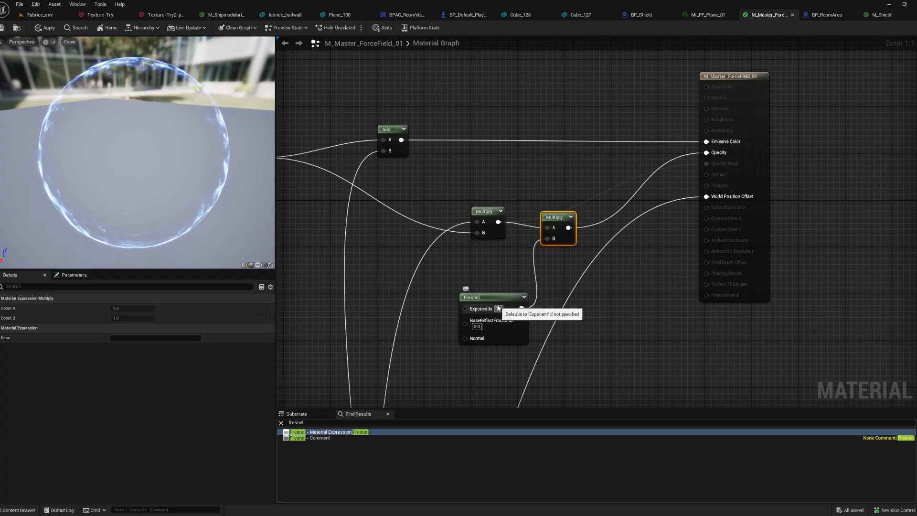
{"action": "mouse_move", "coordinate": [137, 157]}
{"action": "left_mouse_down"}
{"action": "mouse_move", "coordinate": [214, 158]}
{"action": "mouse_move", "coordinate": [140, 191]}
{"action": "mouse_move", "coordinate": [138, 156]}
{"action": "left_mouse_up"}
{"action": "left_click", "coordinate": [47, 28]}
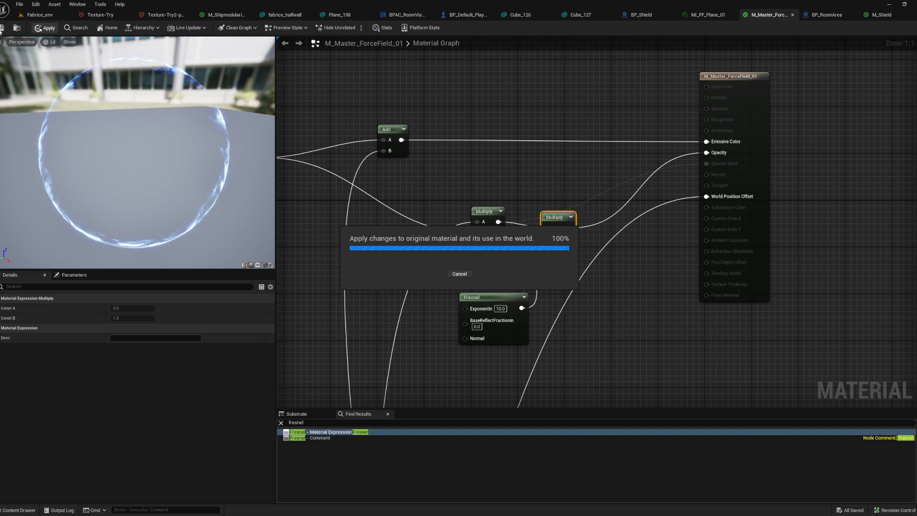
Play-test the airship level twice, examining the shield around the player airship during combat
{"action": "left_click", "coordinate": [41, 17]}
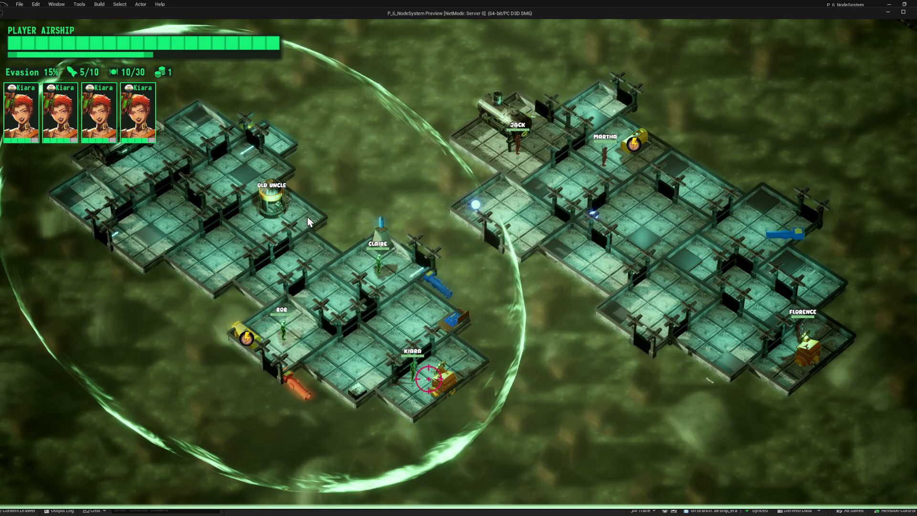
{"action": "key", "text": "space"}
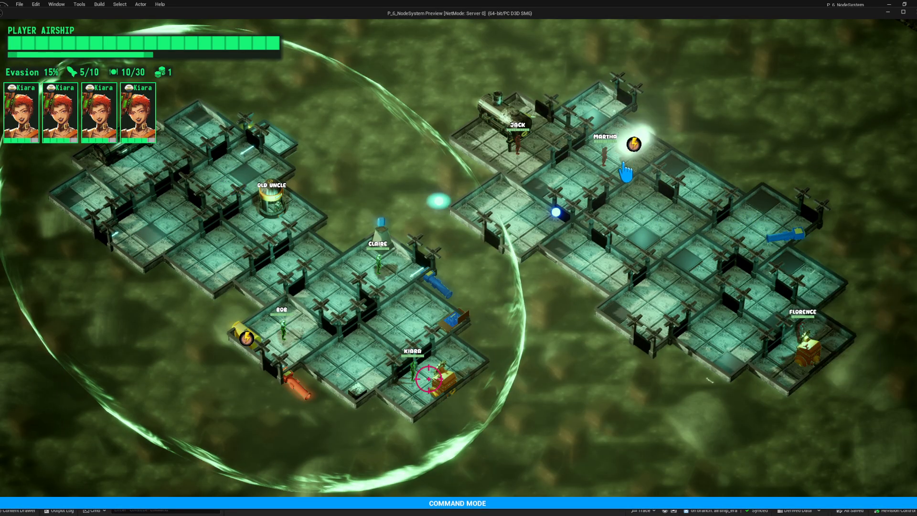
{"action": "key", "text": "space"}
{"action": "mouse_move", "coordinate": [622, 163]}
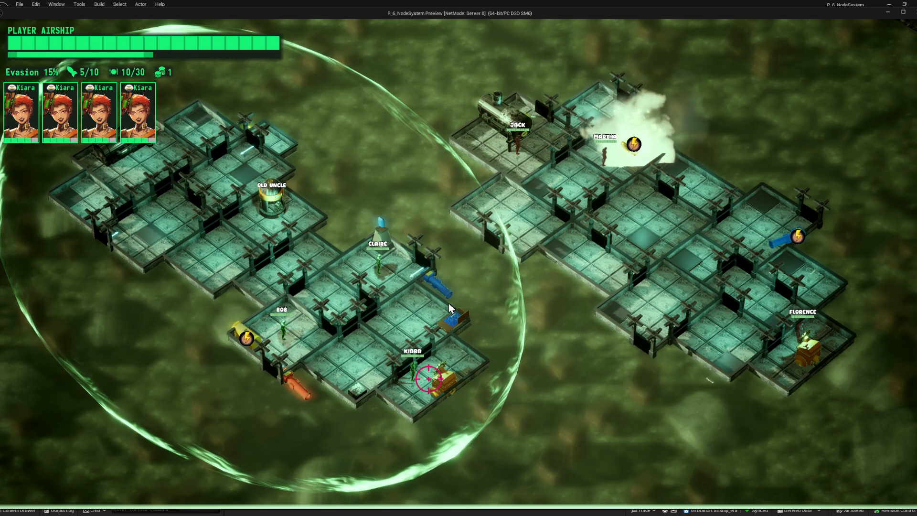
{"action": "mouse_move", "coordinate": [309, 354]}
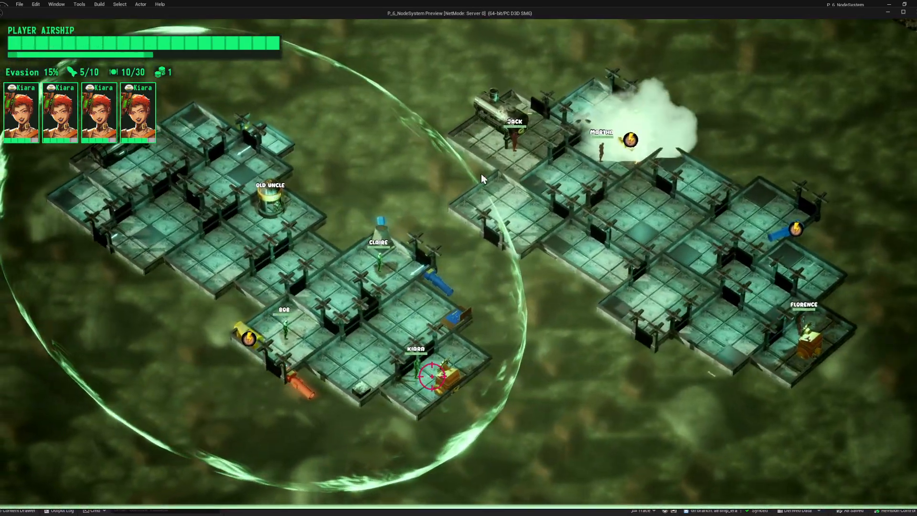
{"action": "left_click", "coordinate": [914, 12]}
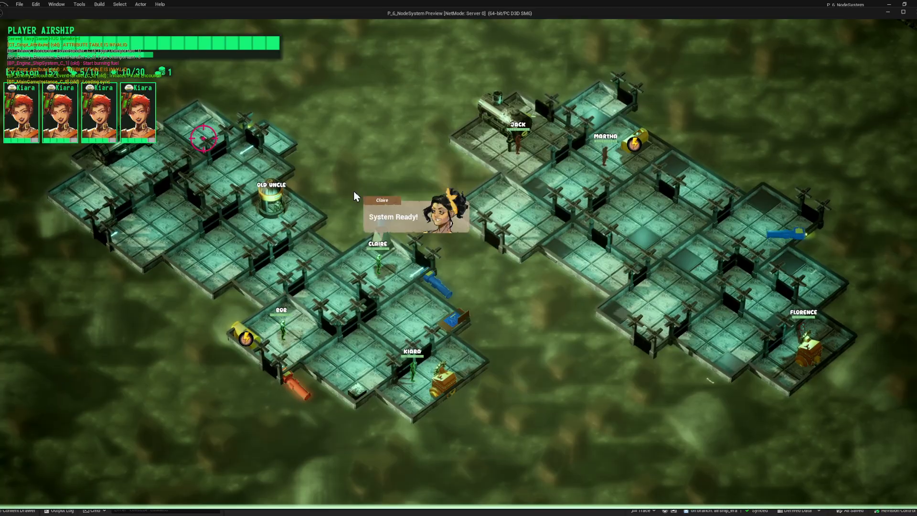
{"action": "mouse_move", "coordinate": [439, 289]}
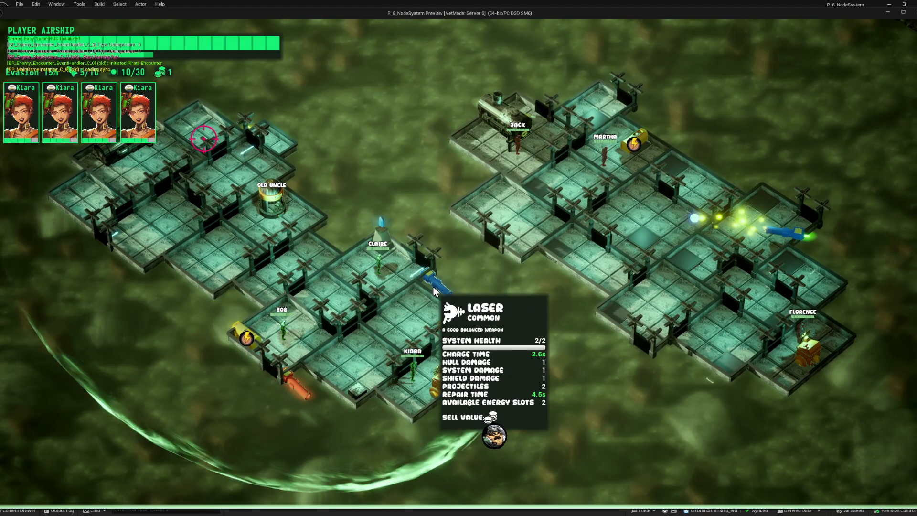
Examine the Fresnel-masked shield around the player airship from several rotated camera angles, entering and leaving command mode during the combat
{"action": "key", "text": "space"}
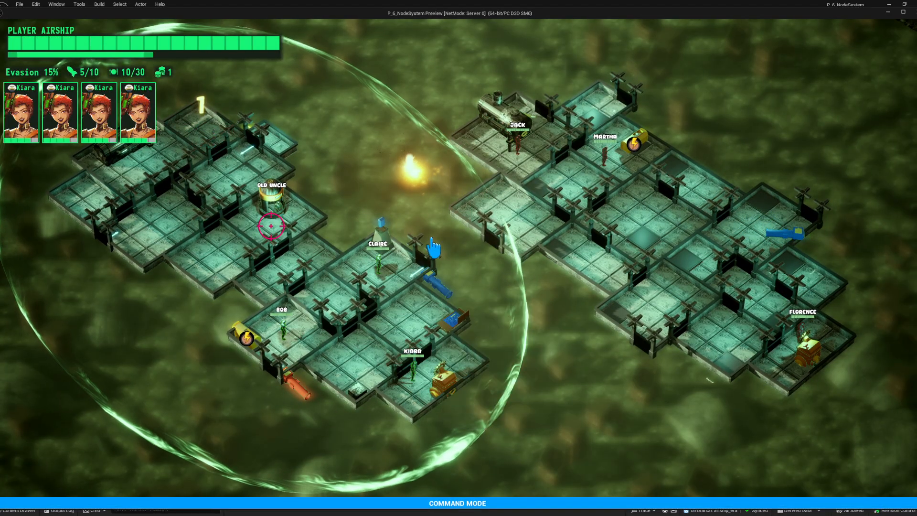
{"action": "key", "text": "space"}
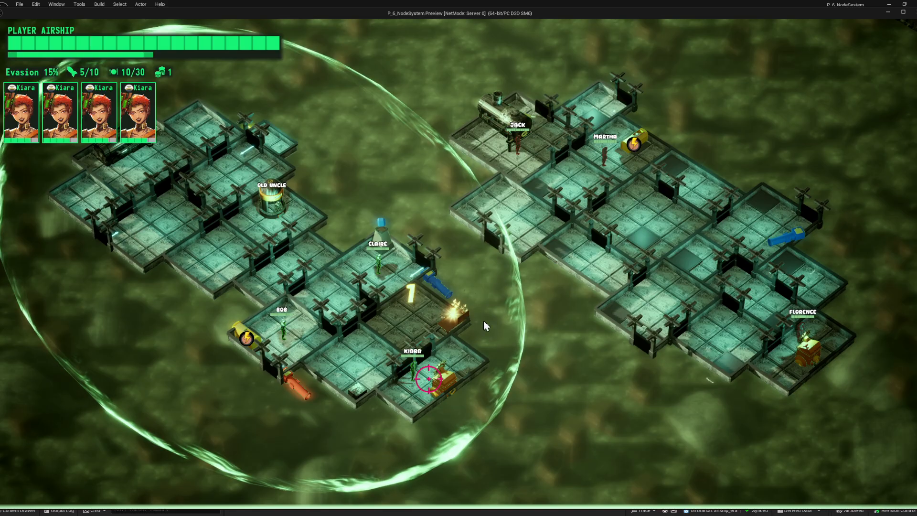
{"action": "middle_click_drag", "start_coordinate": [561, 332], "coordinate": [353, 373]}
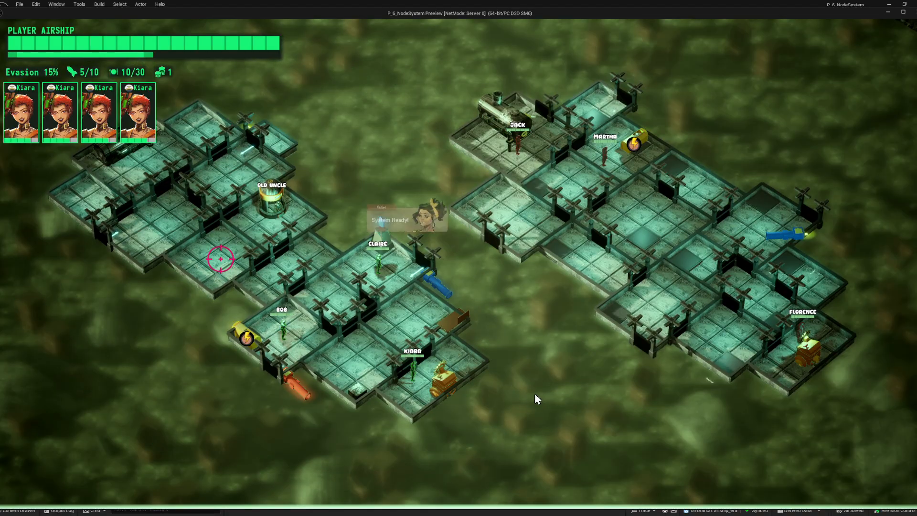
{"action": "key", "text": "q"}
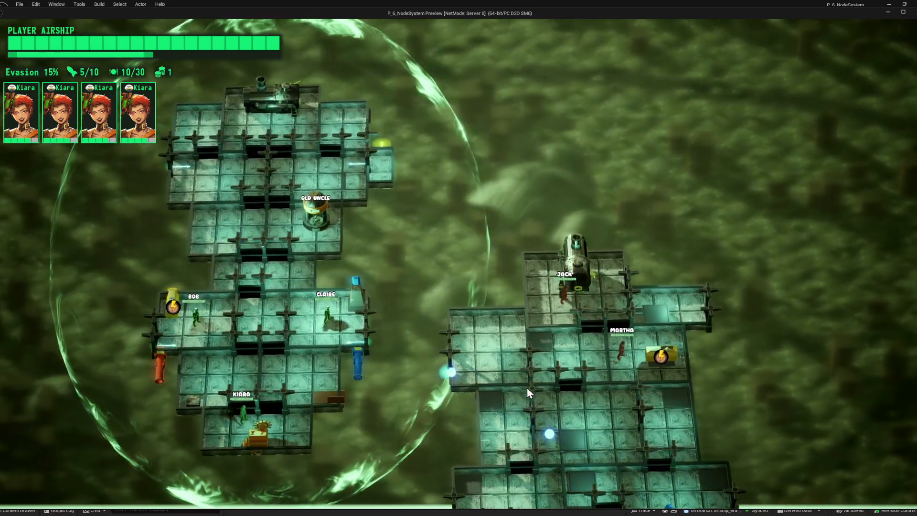
{"action": "key", "text": "e"}
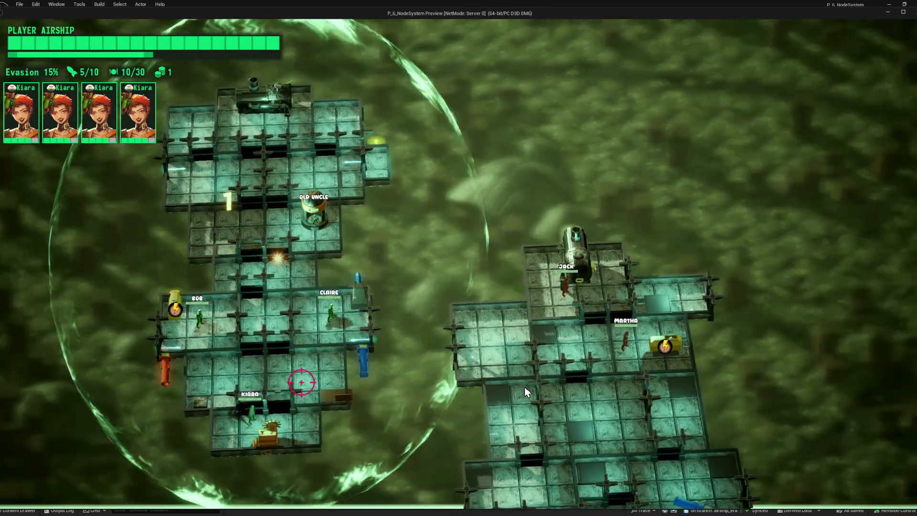
{"action": "key", "text": "space"}
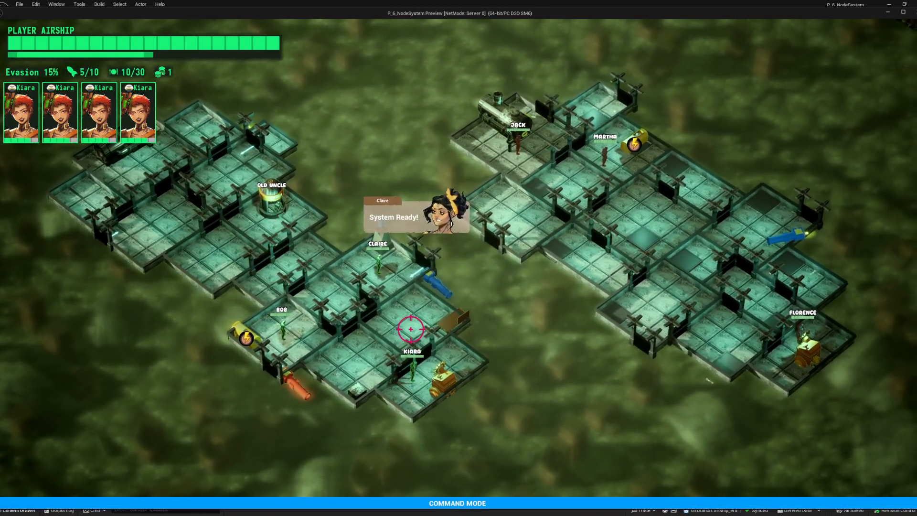
{"action": "key", "text": "space"}
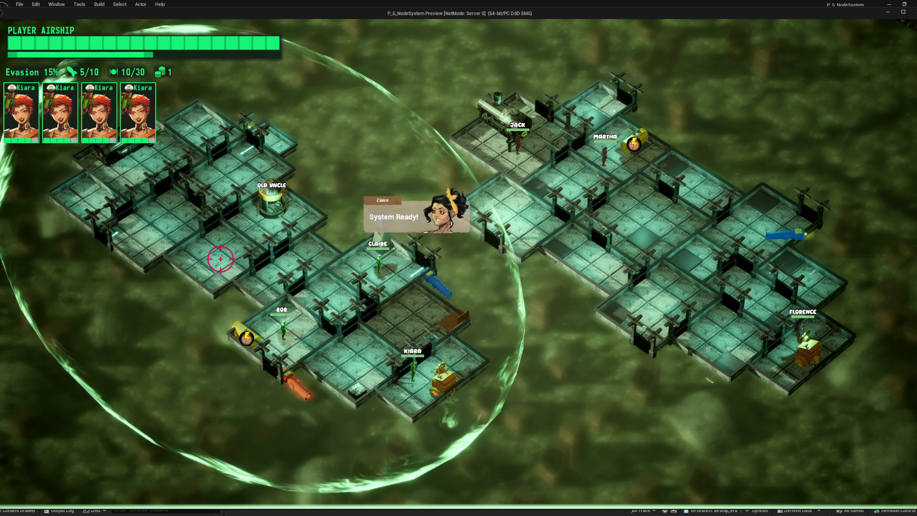
{"action": "mouse_move", "coordinate": [134, 514]}
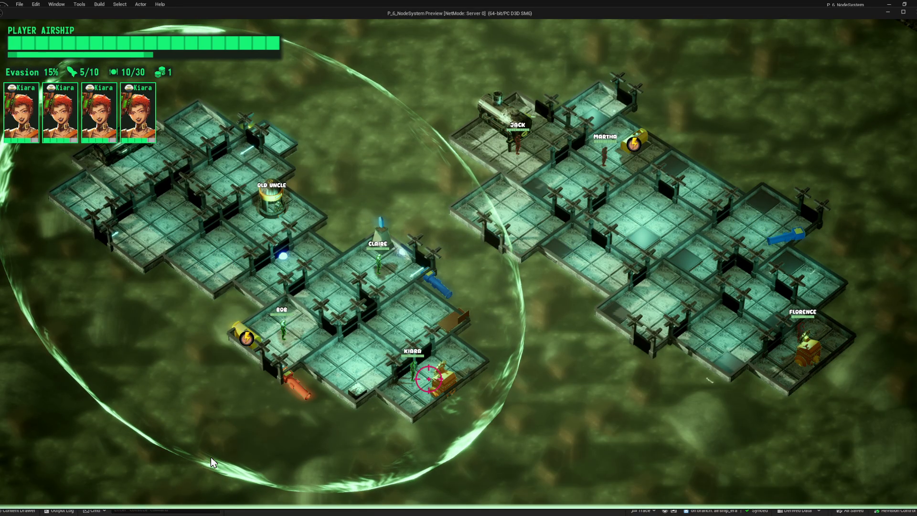
{"action": "left_click", "coordinate": [221, 515]}
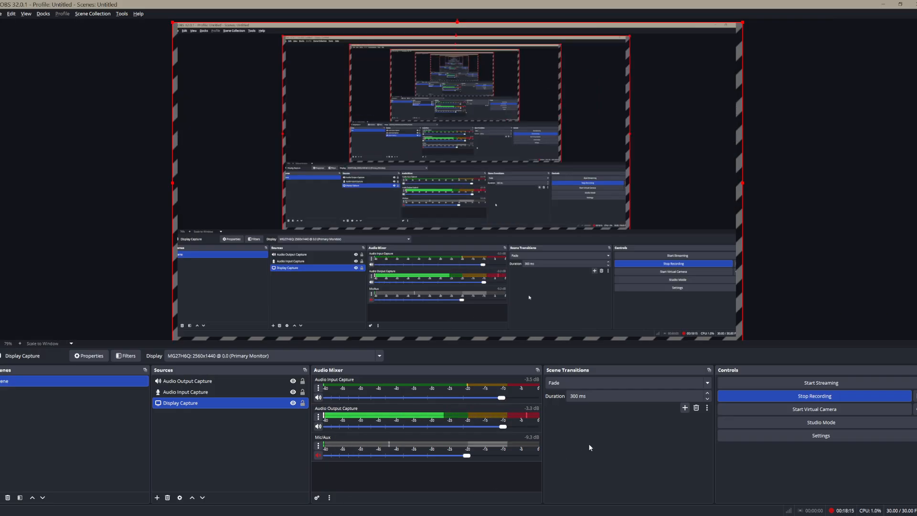